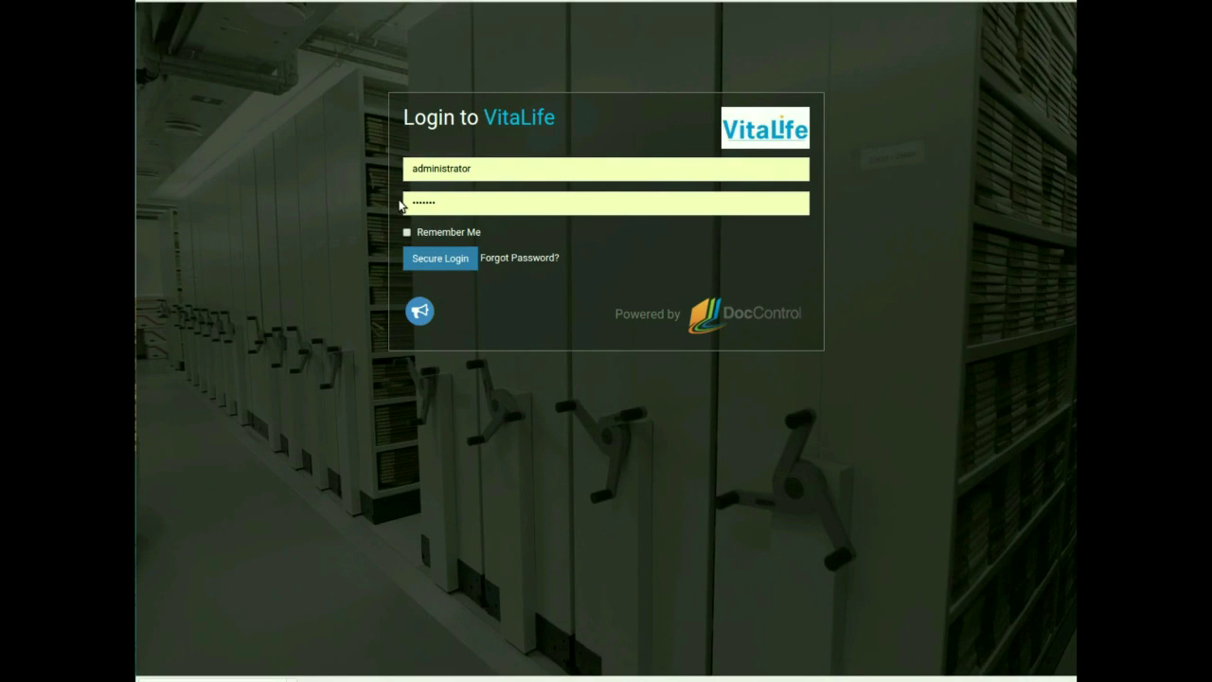
- Sign in to the VitaLife DocControl workspace as administrator
left_click(421, 264)
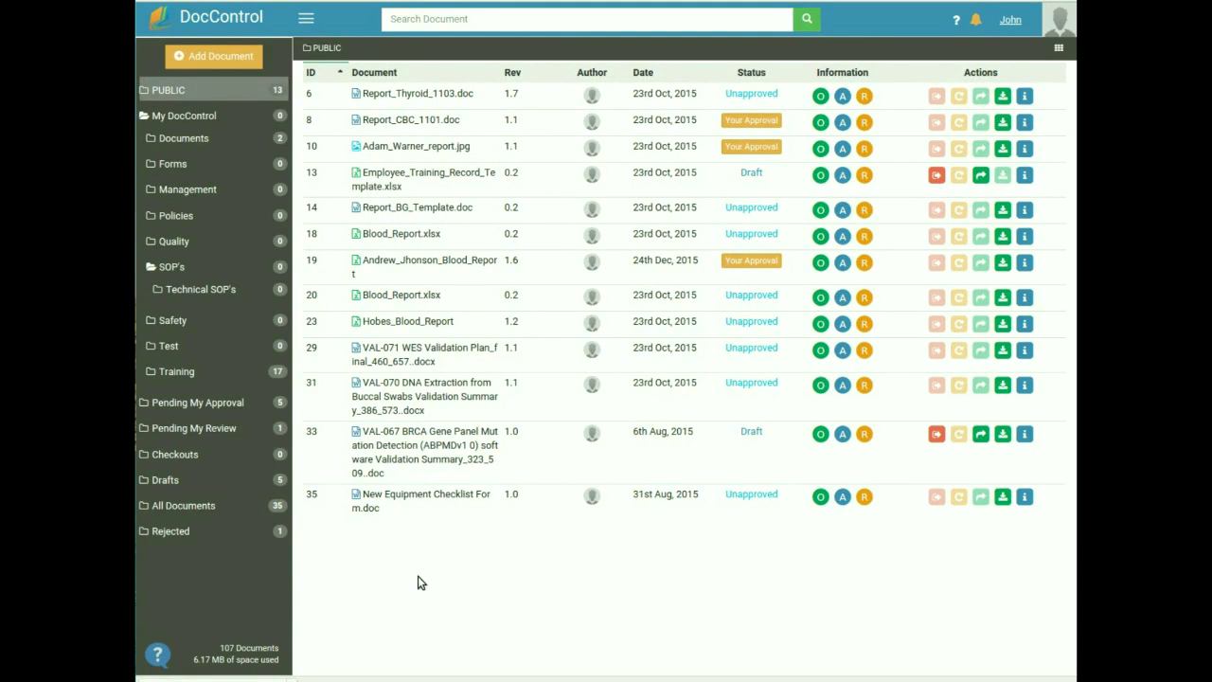
left_click(428, 23)
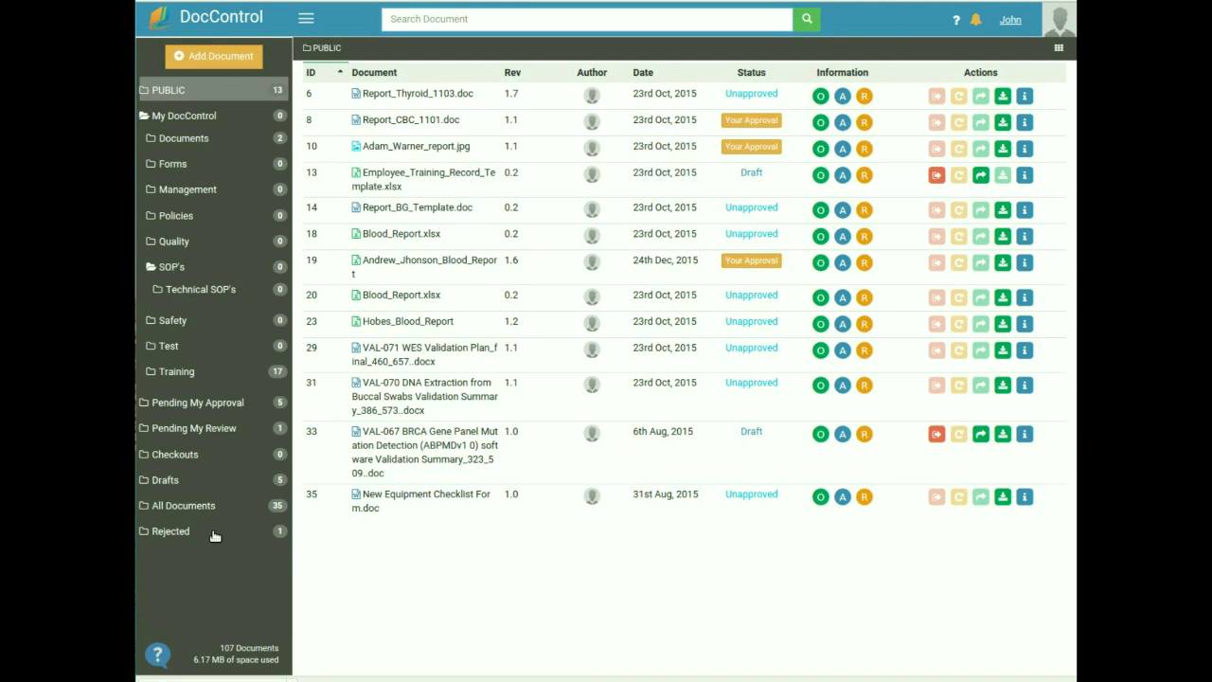
left_click(152, 268)
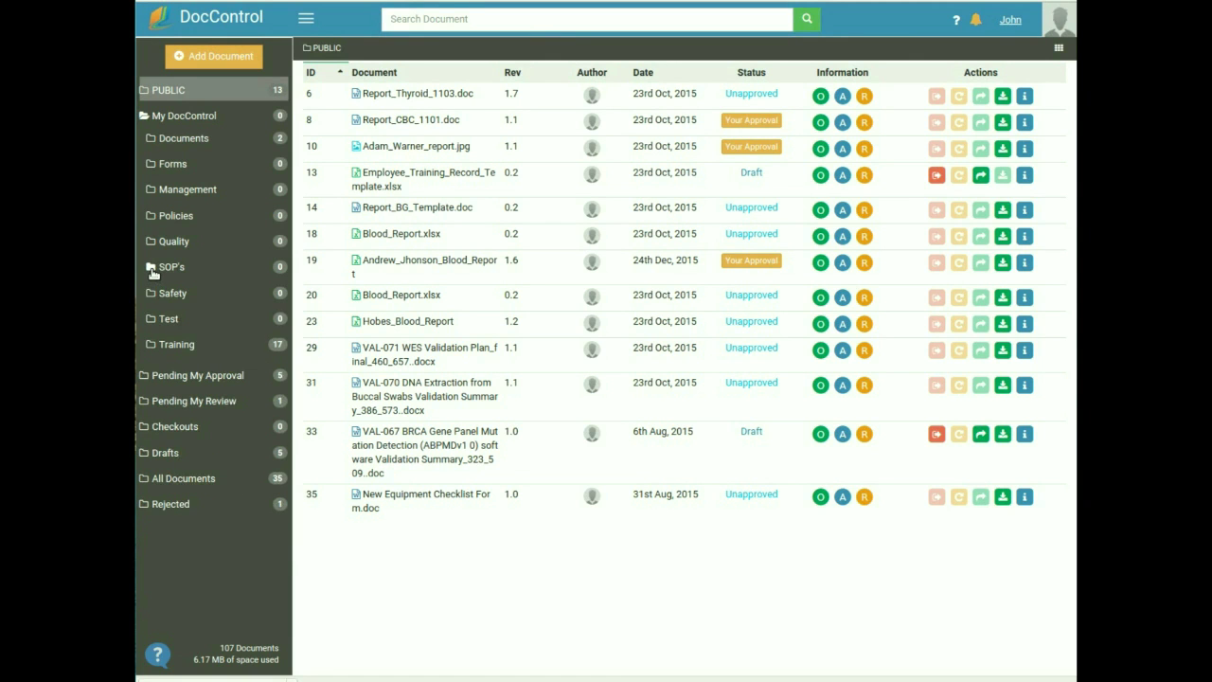
left_click(152, 269)
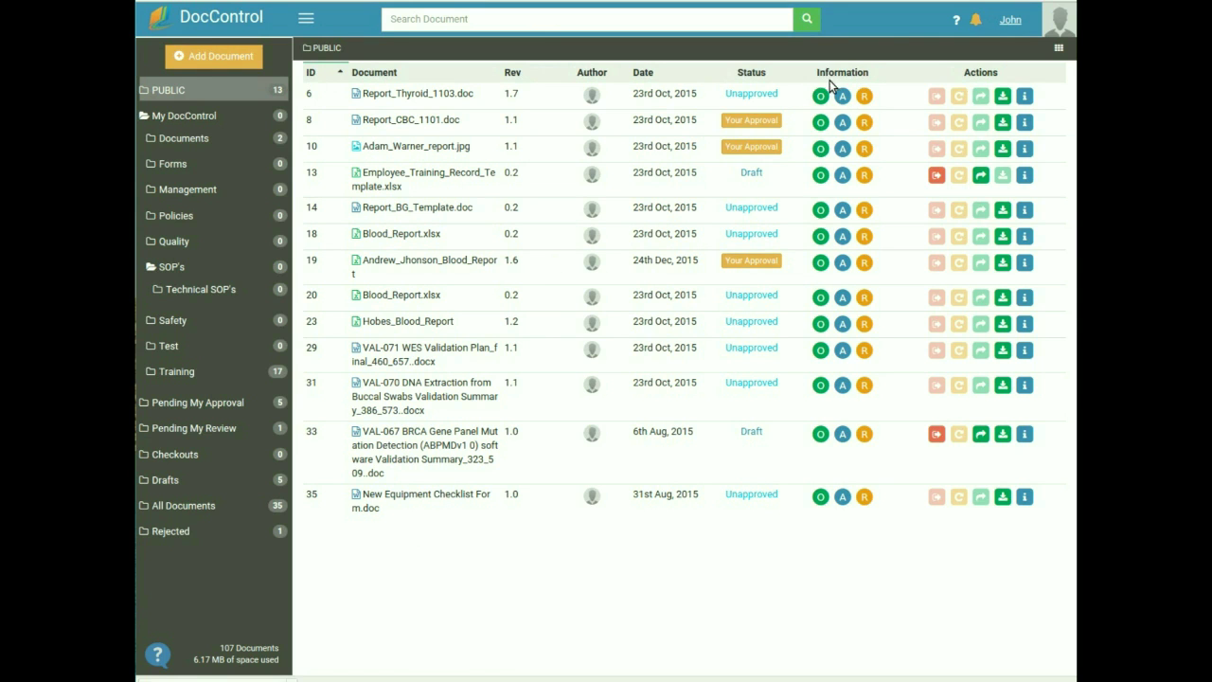
mouse_move(820, 98)
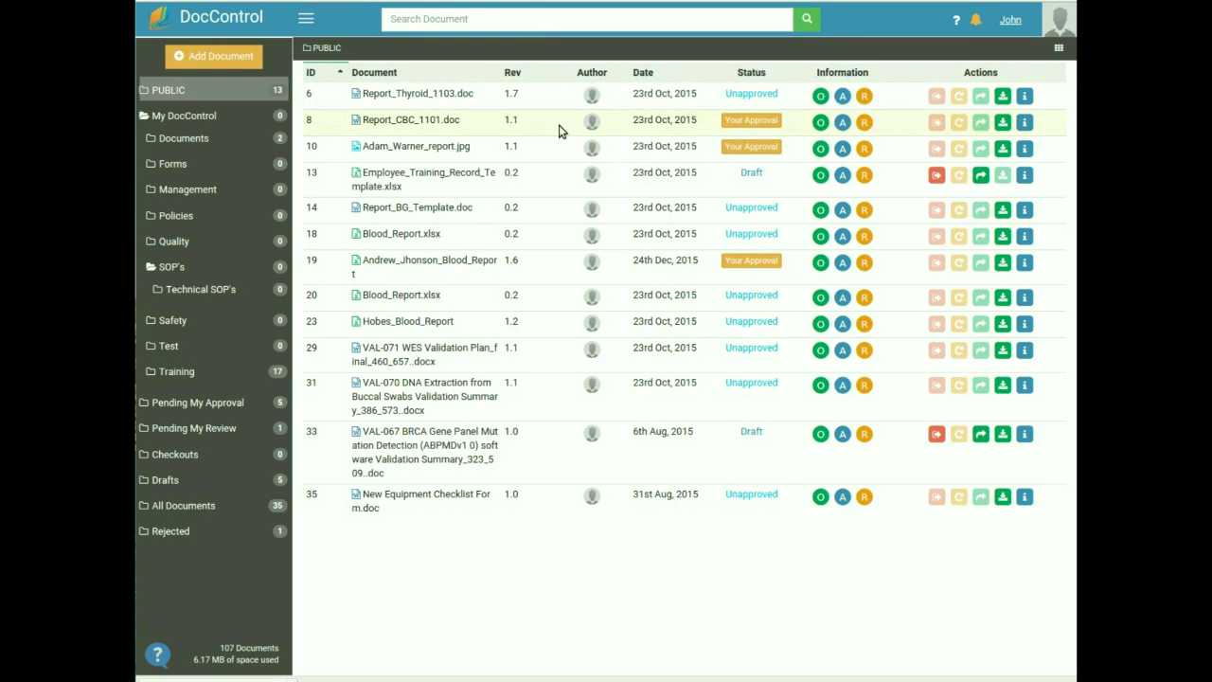
left_click(1024, 124)
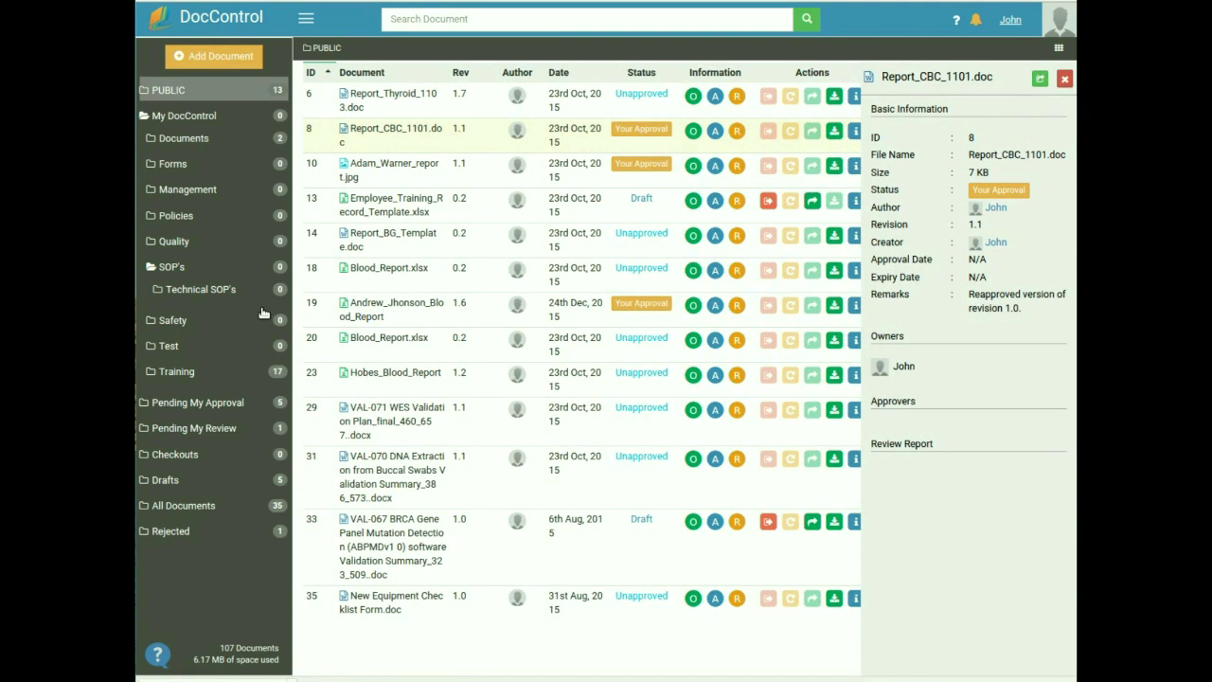
left_click(307, 20)
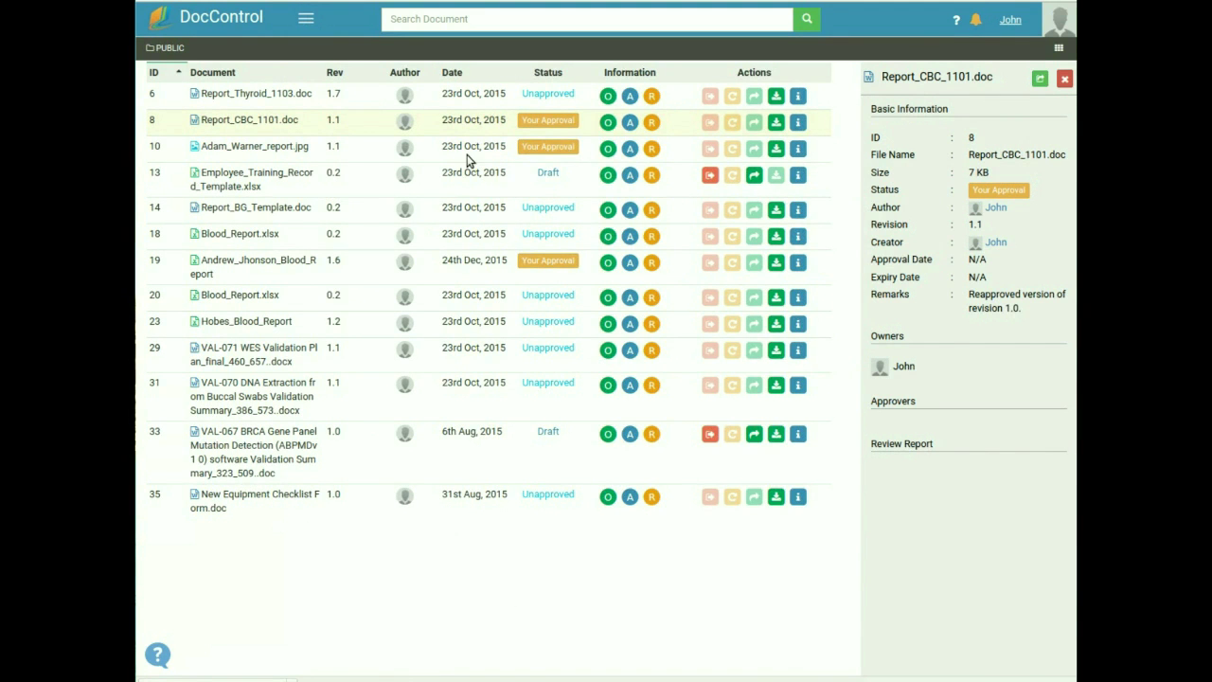
left_click(1065, 79)
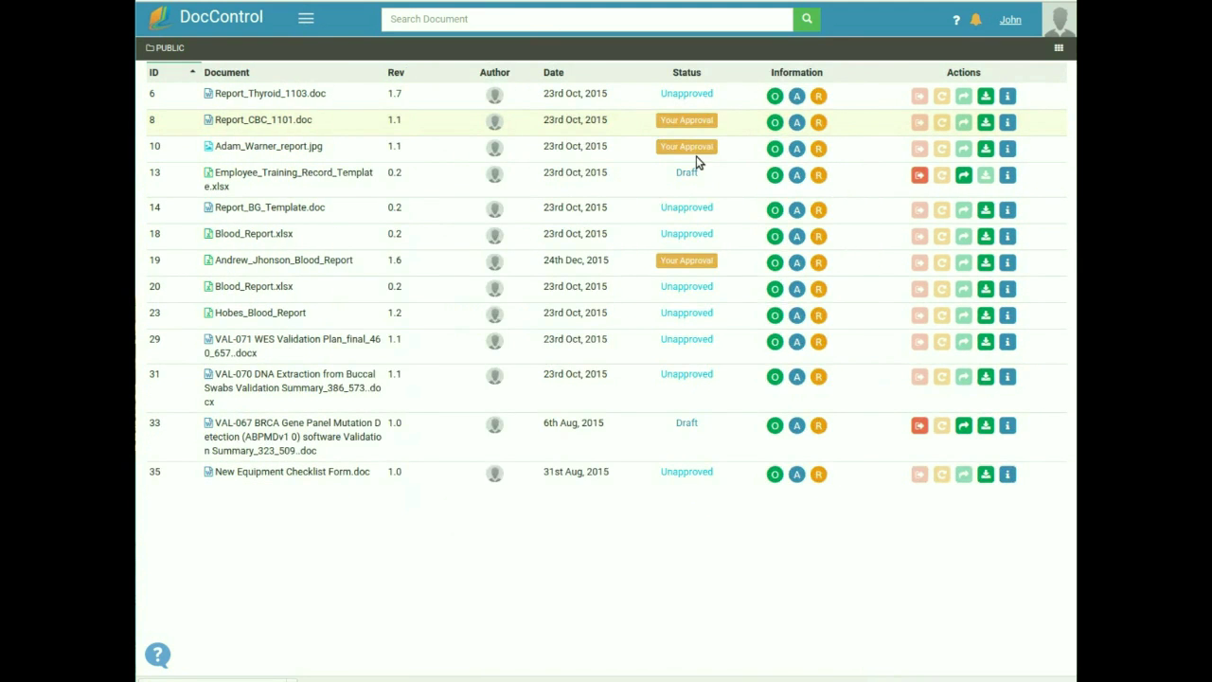
left_click(305, 21)
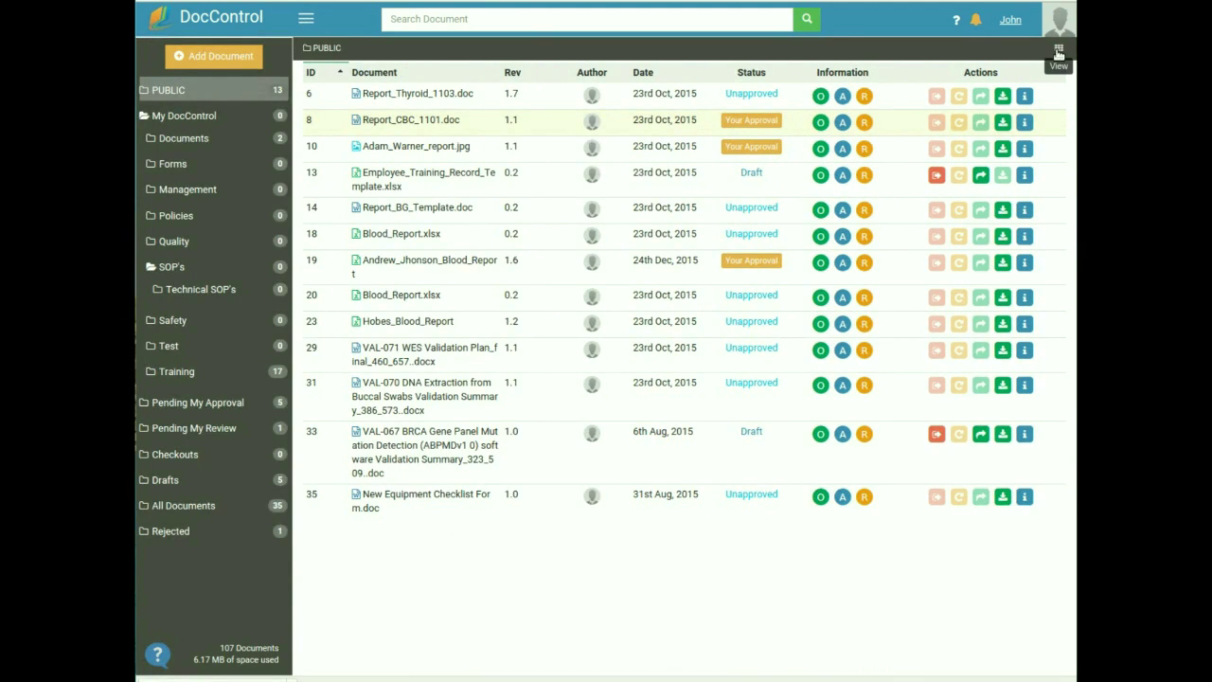
left_click(1059, 49)
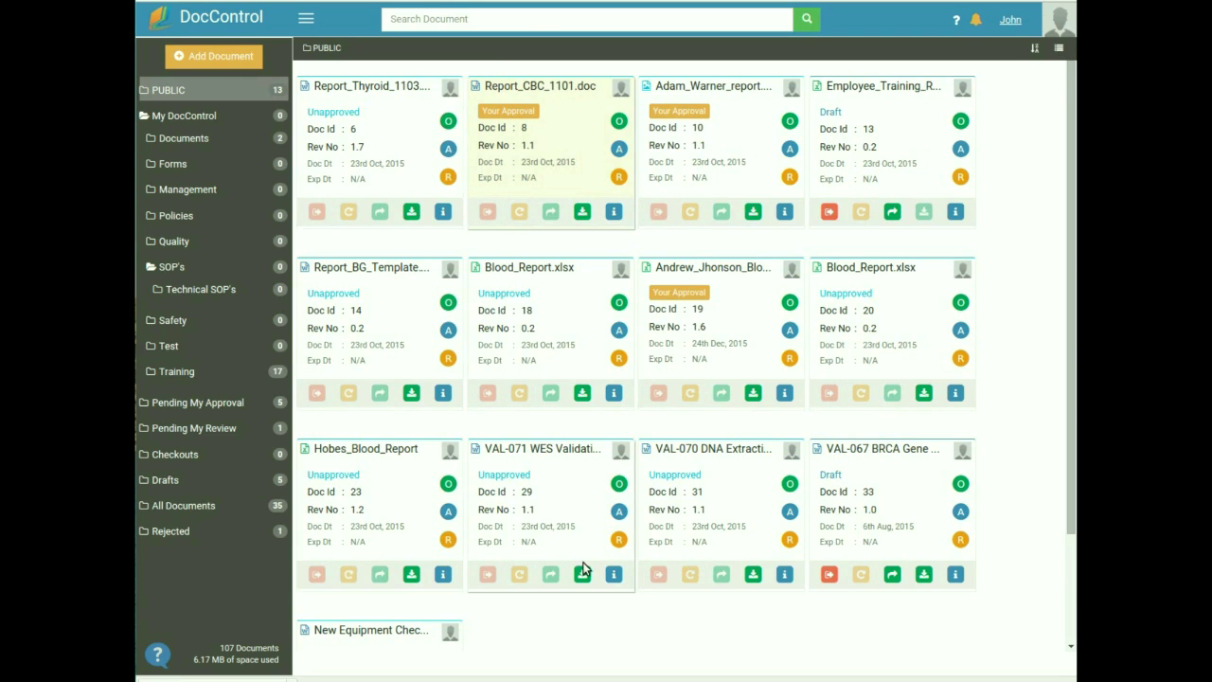
left_click(1035, 51)
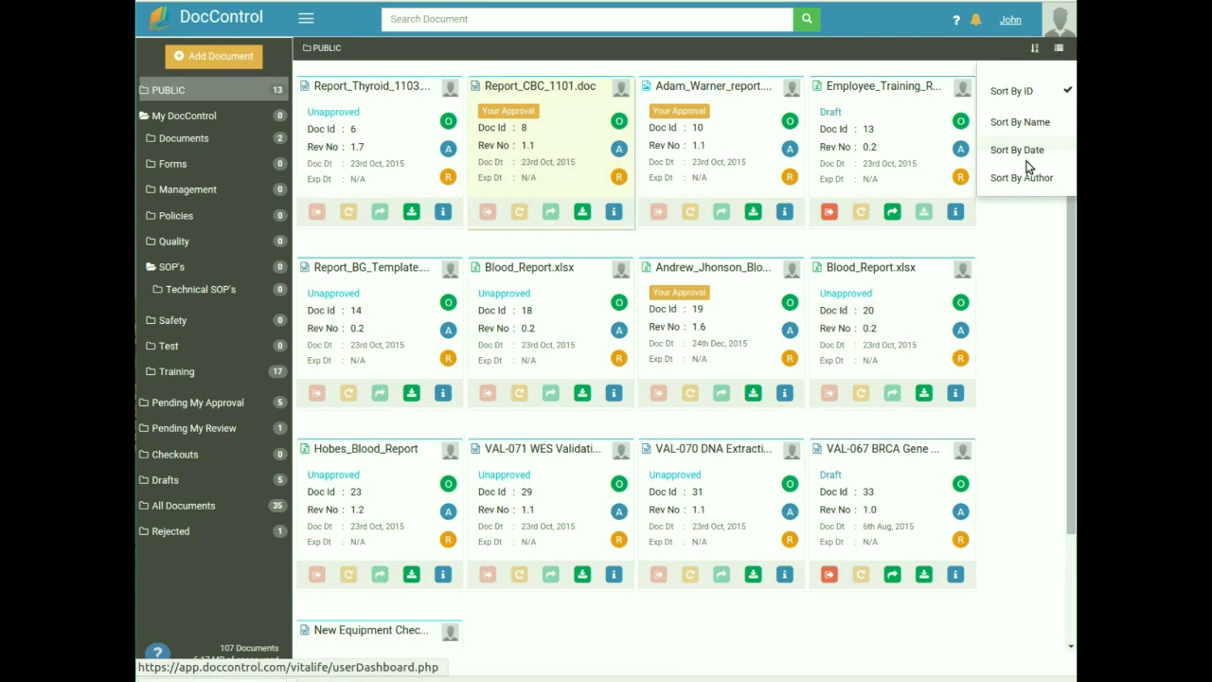
left_click(1035, 50)
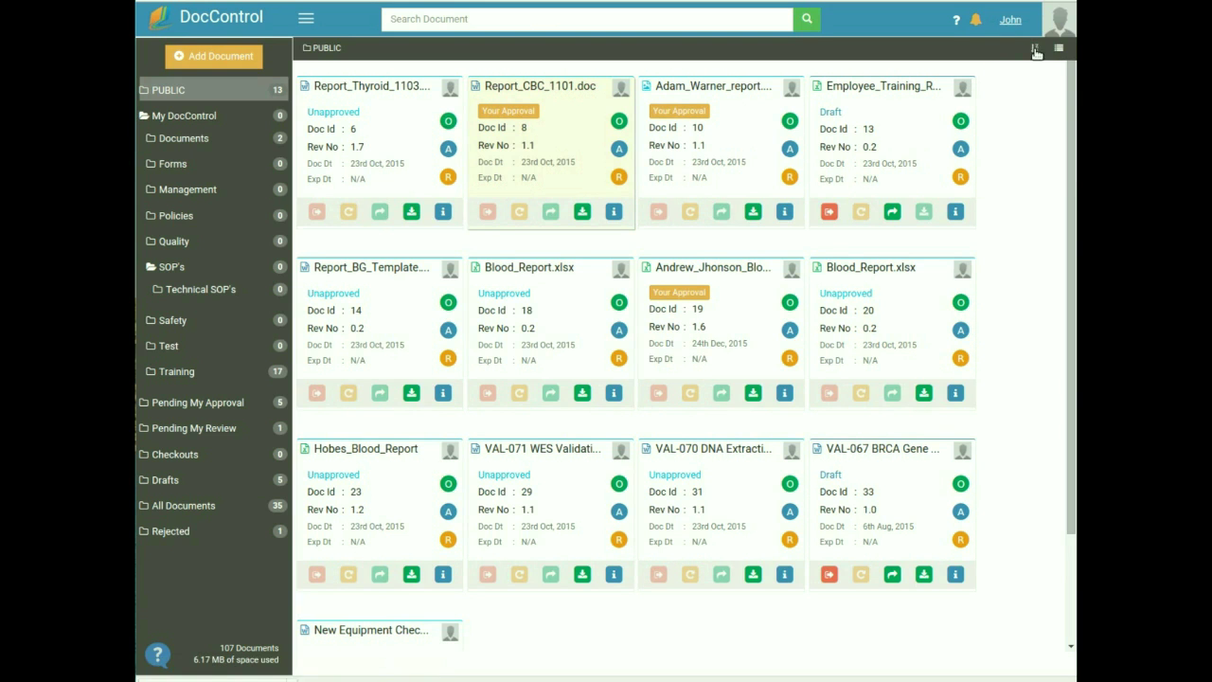
left_click(1059, 51)
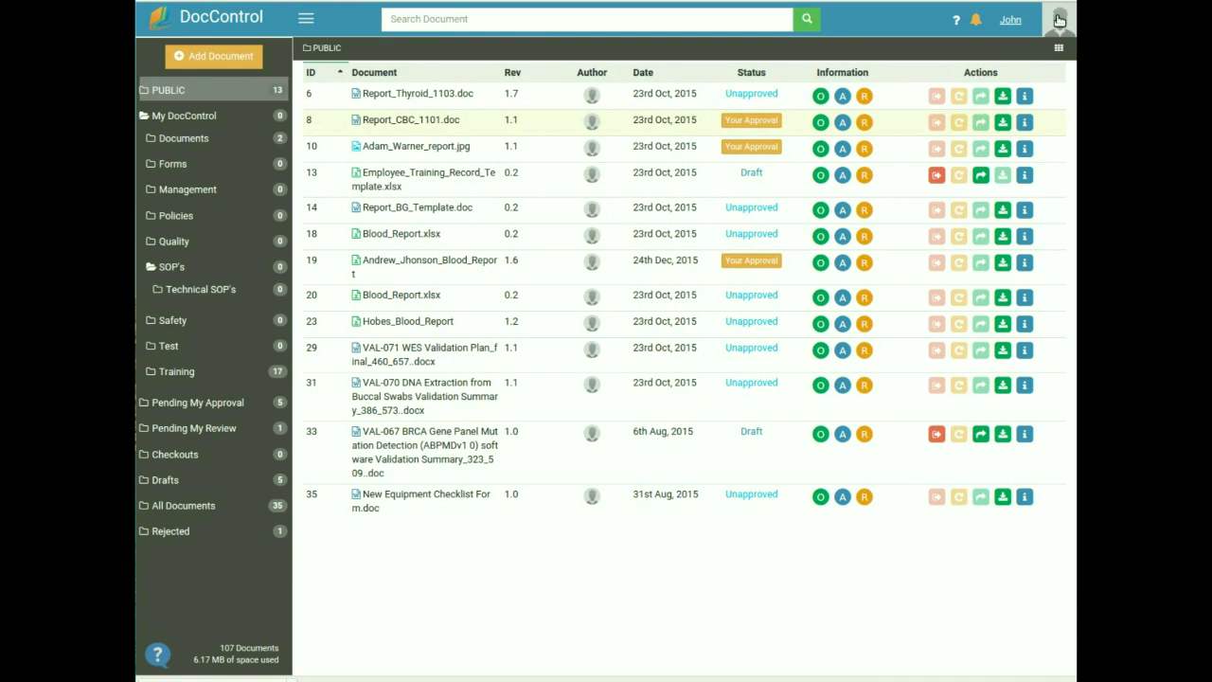
left_click(976, 22)
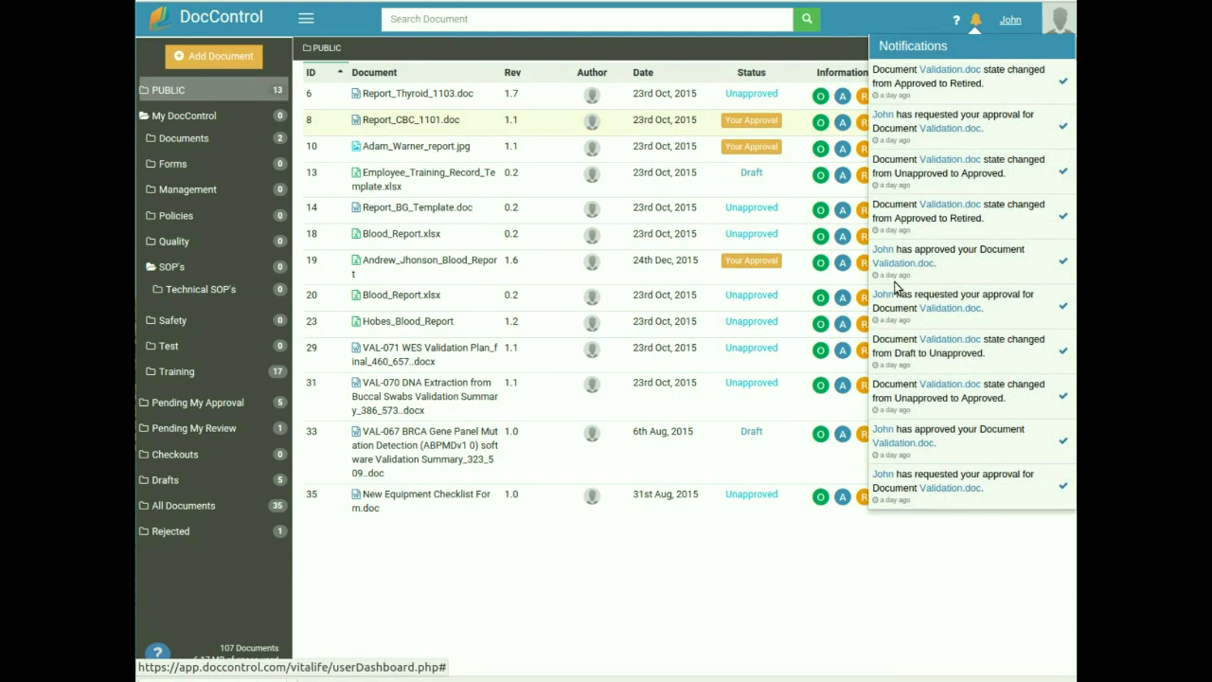
left_click(976, 23)
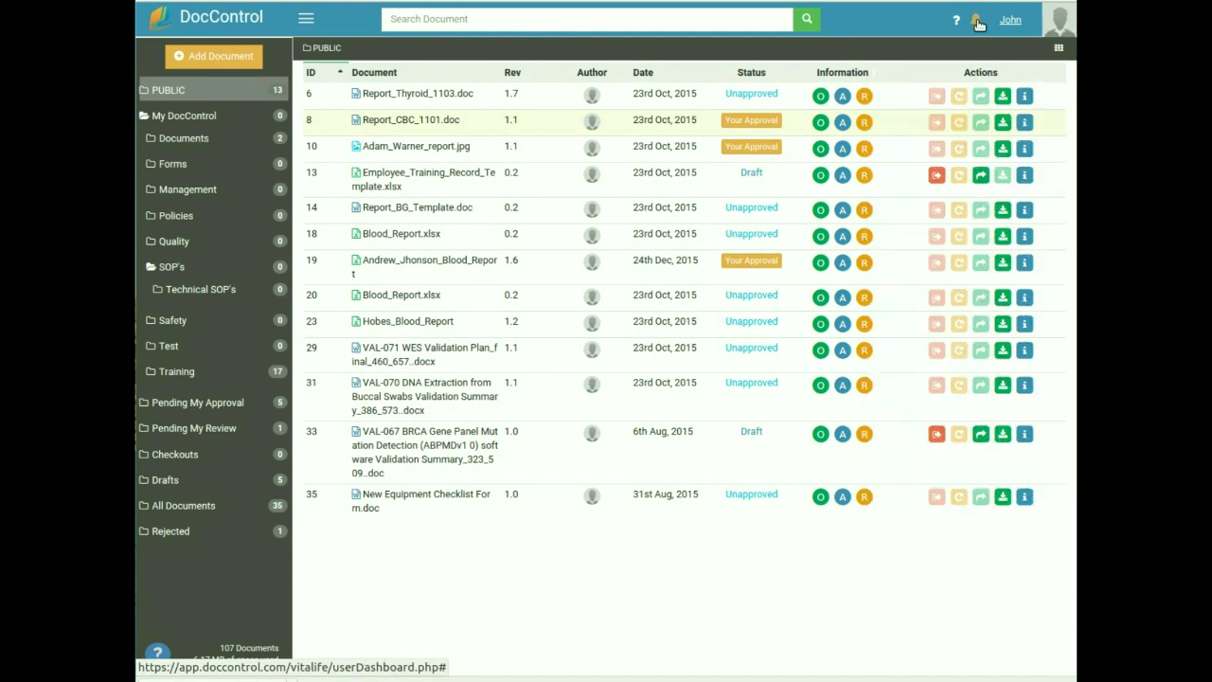
left_click(956, 26)
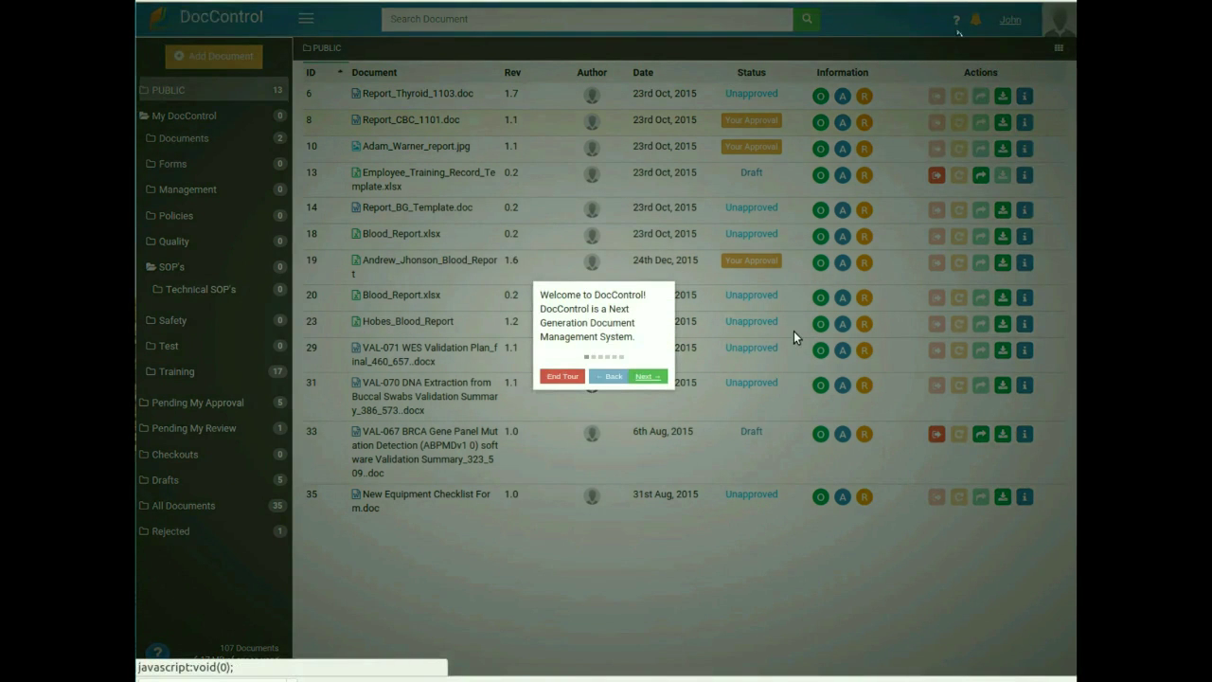
left_click(650, 377)
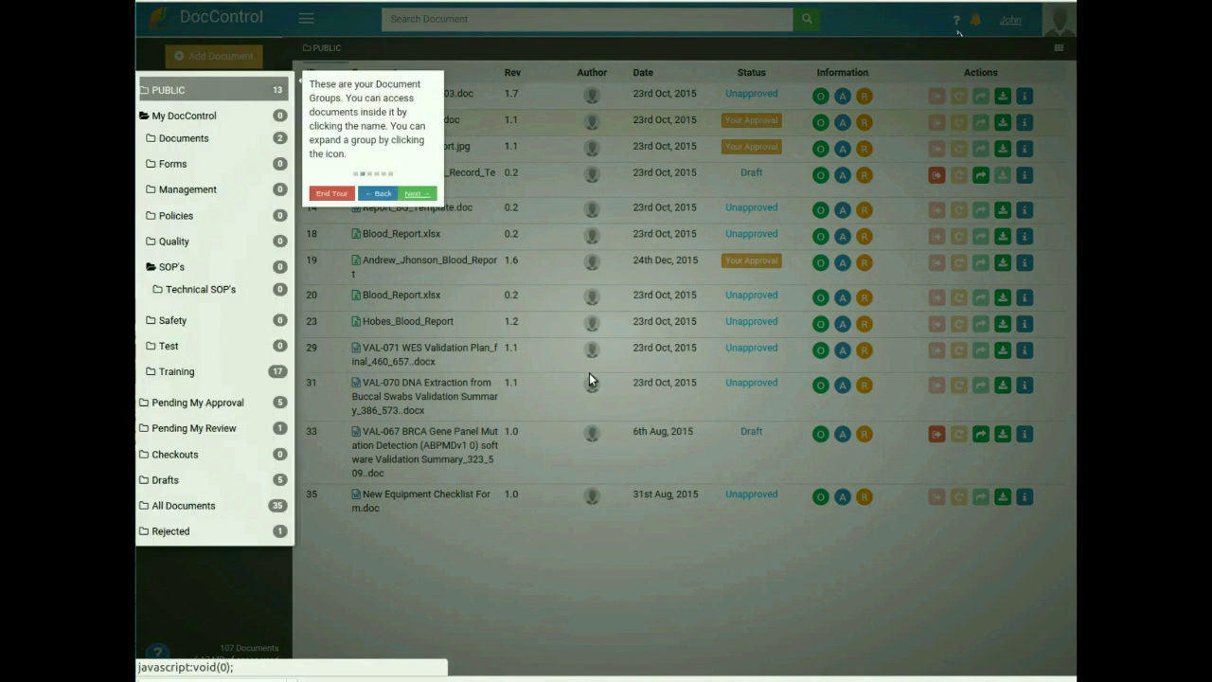
left_click(408, 193)
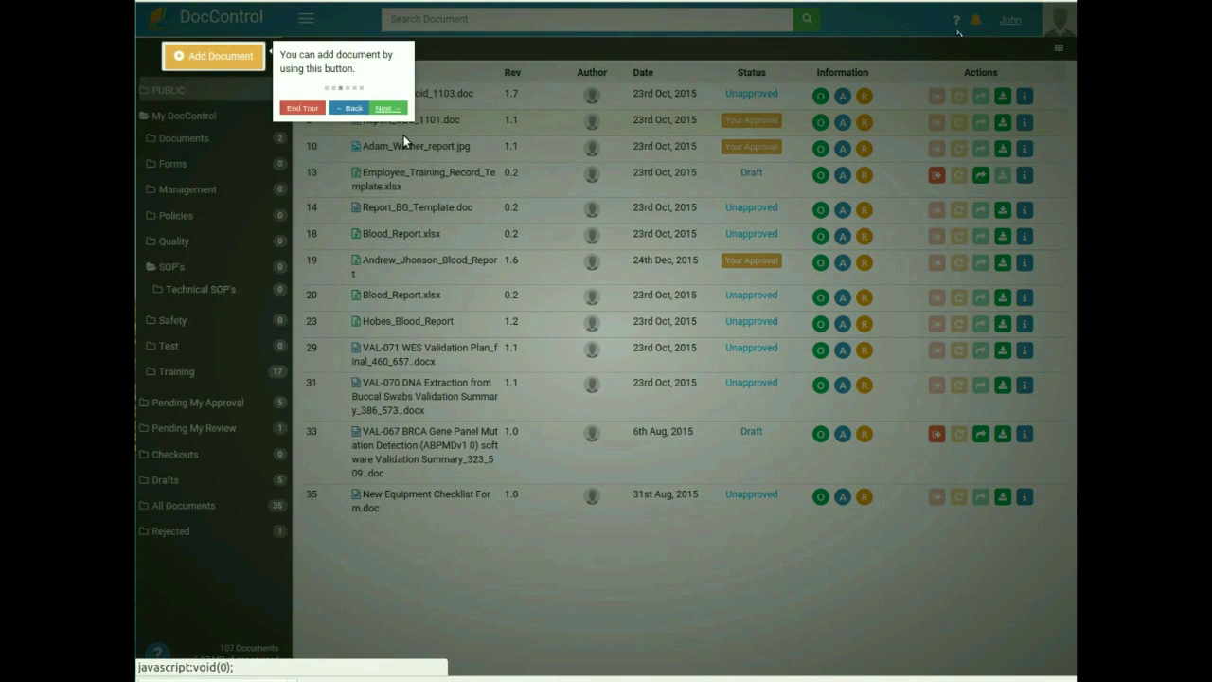
left_click(396, 108)
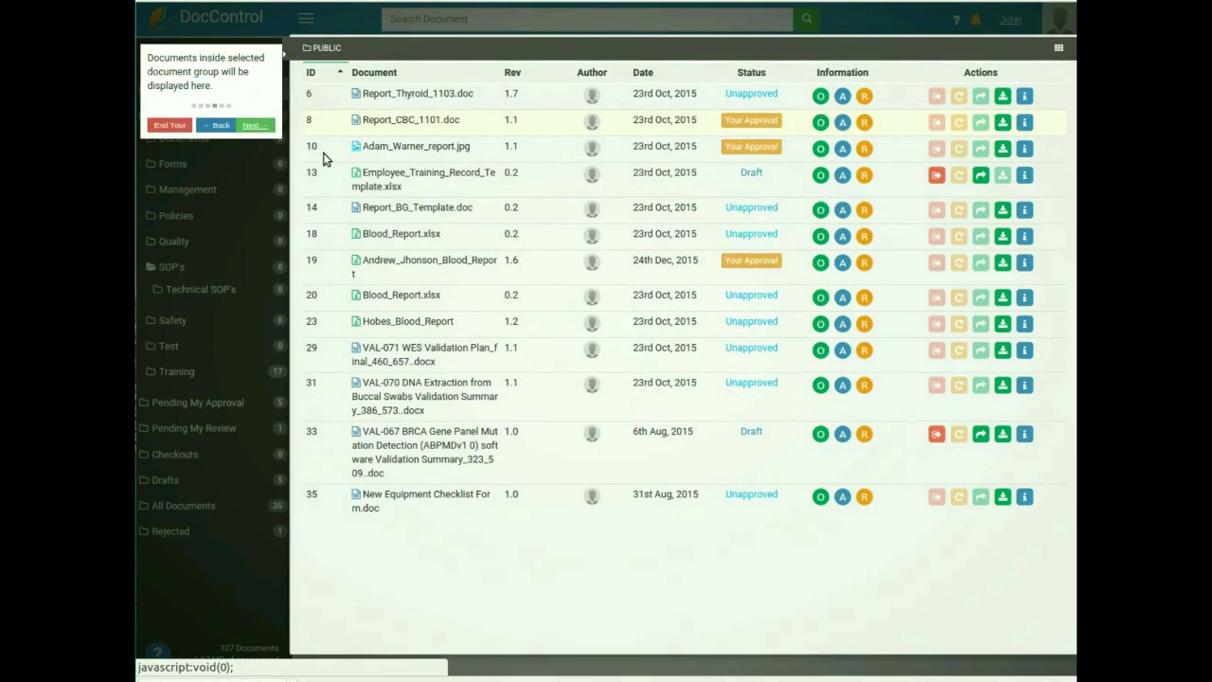
left_click(268, 125)
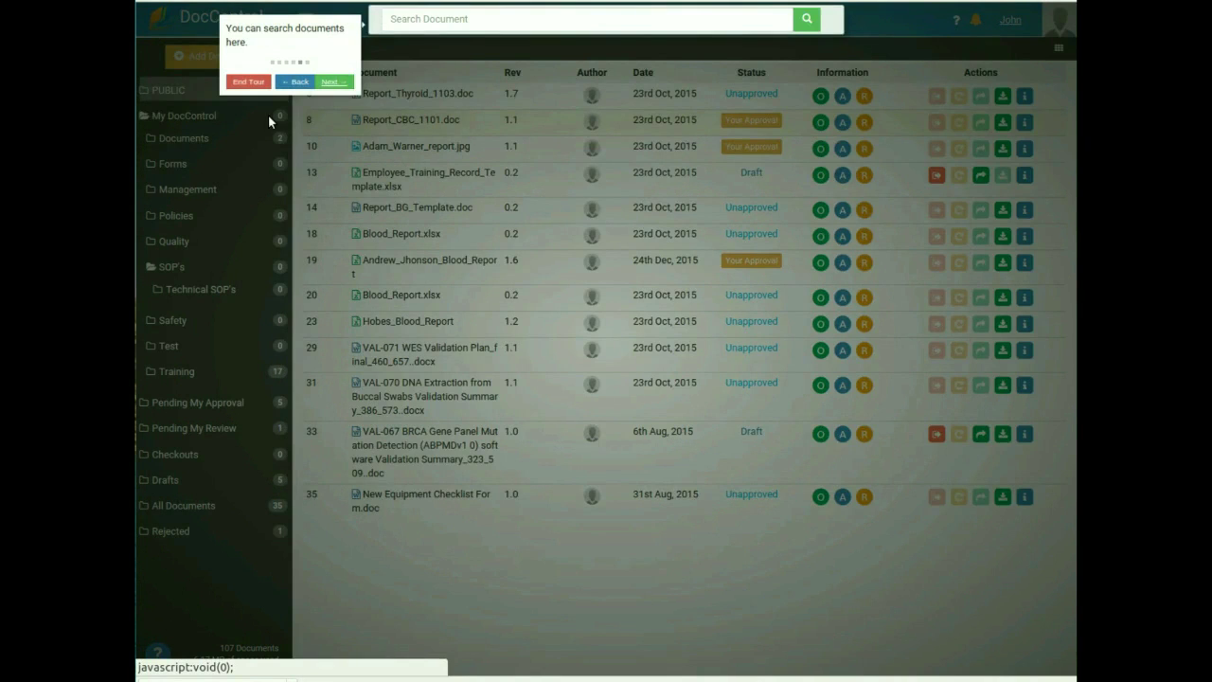
left_click(248, 82)
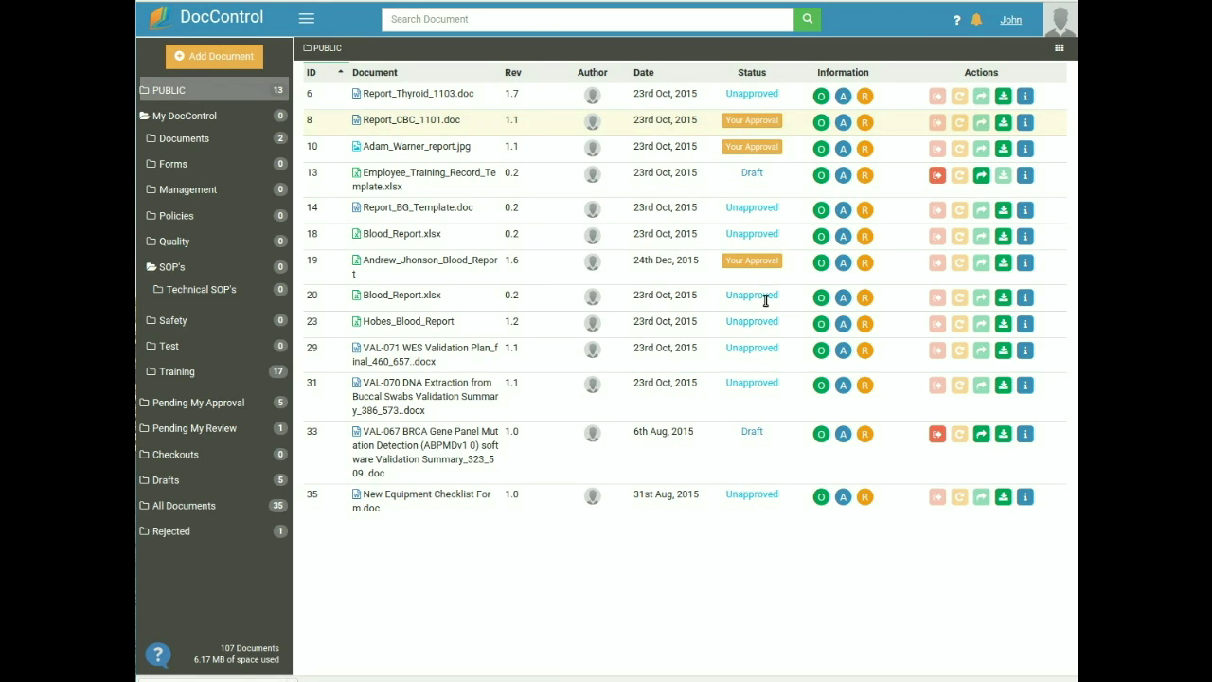
- Open the Training group and download Assay Validation.doc (ID 49) as a PDF
left_click(234, 375)
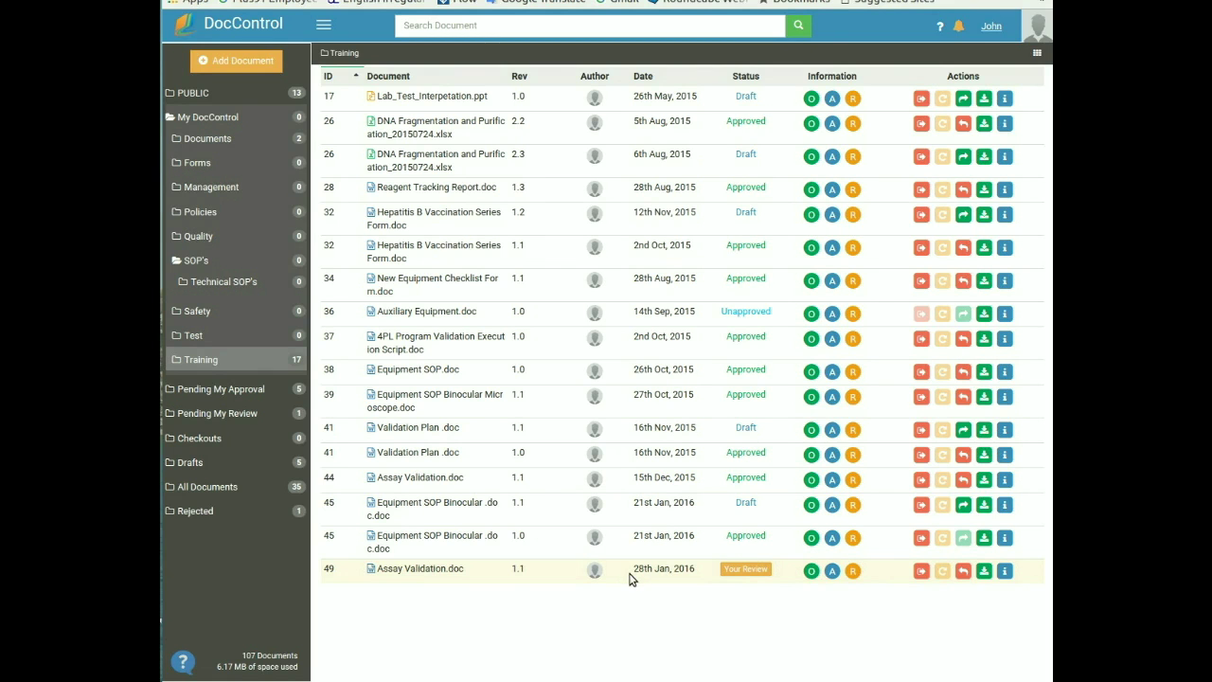
left_click(985, 572)
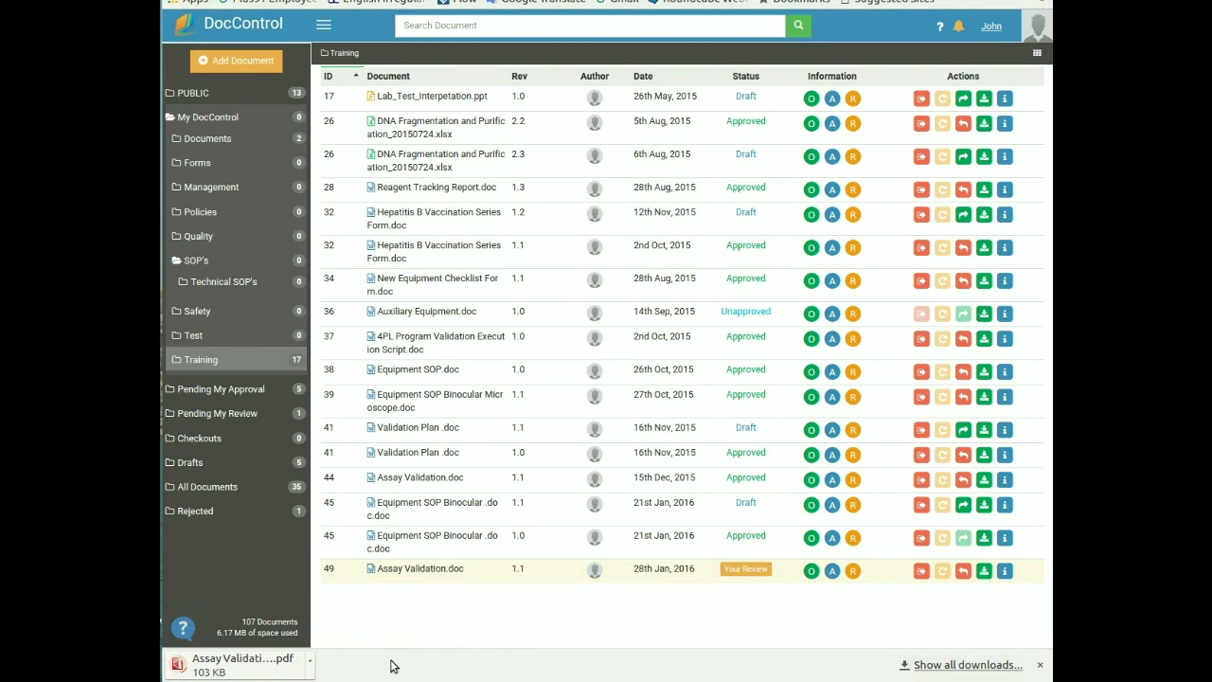
left_click(284, 662)
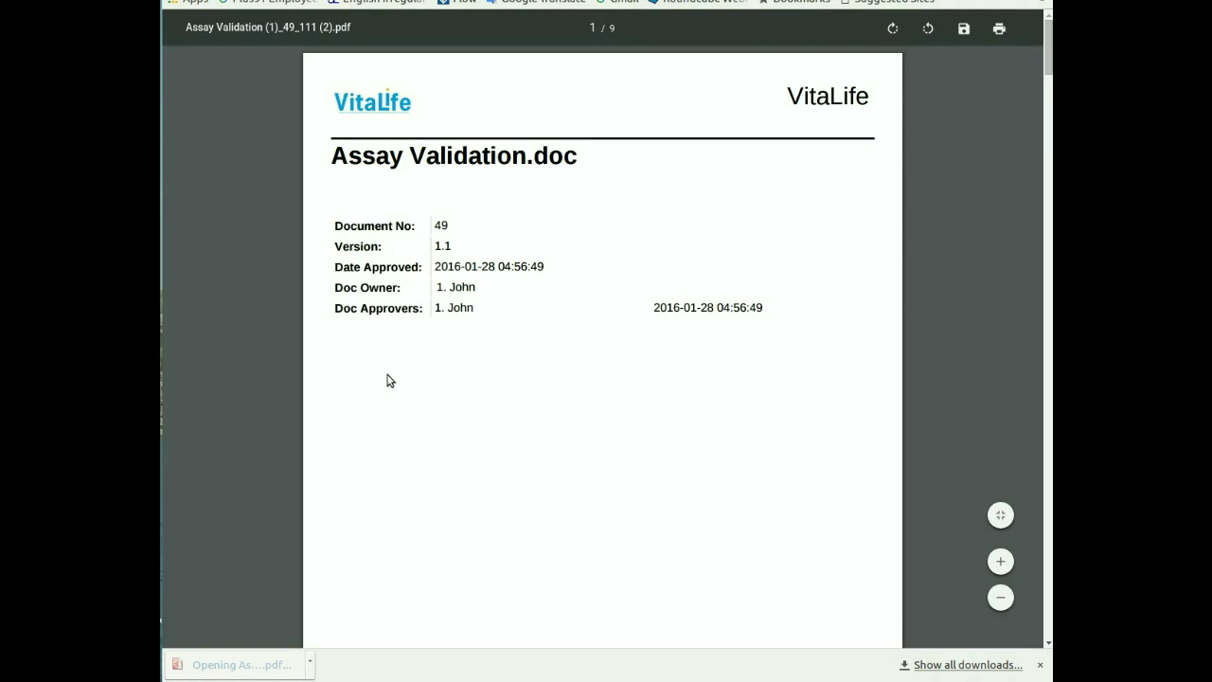
scroll(399, 318, "down", 8)
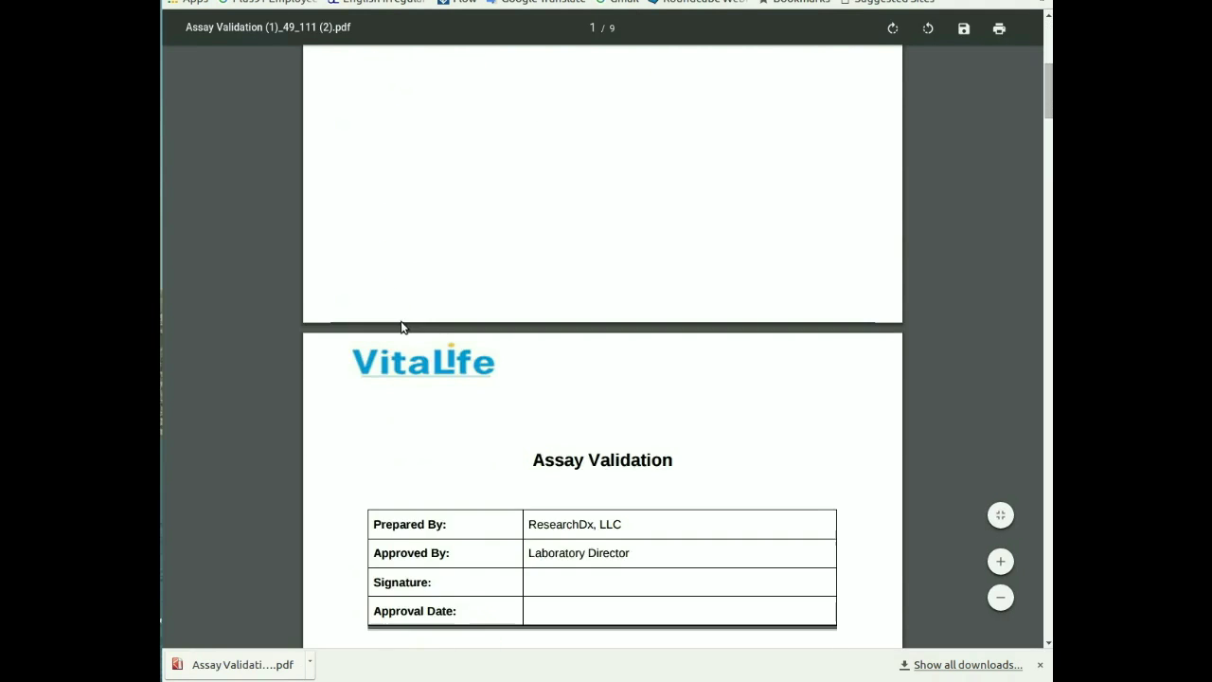
scroll(400, 361, "down", 1)
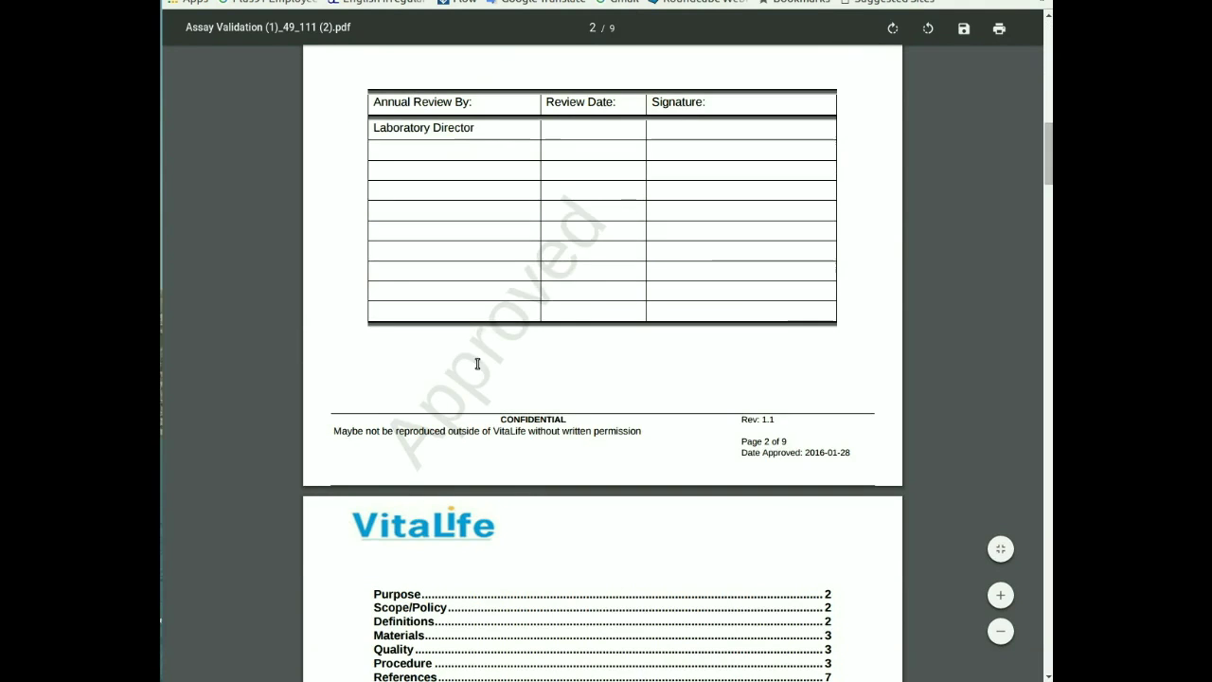
scroll(495, 460, "down", 8)
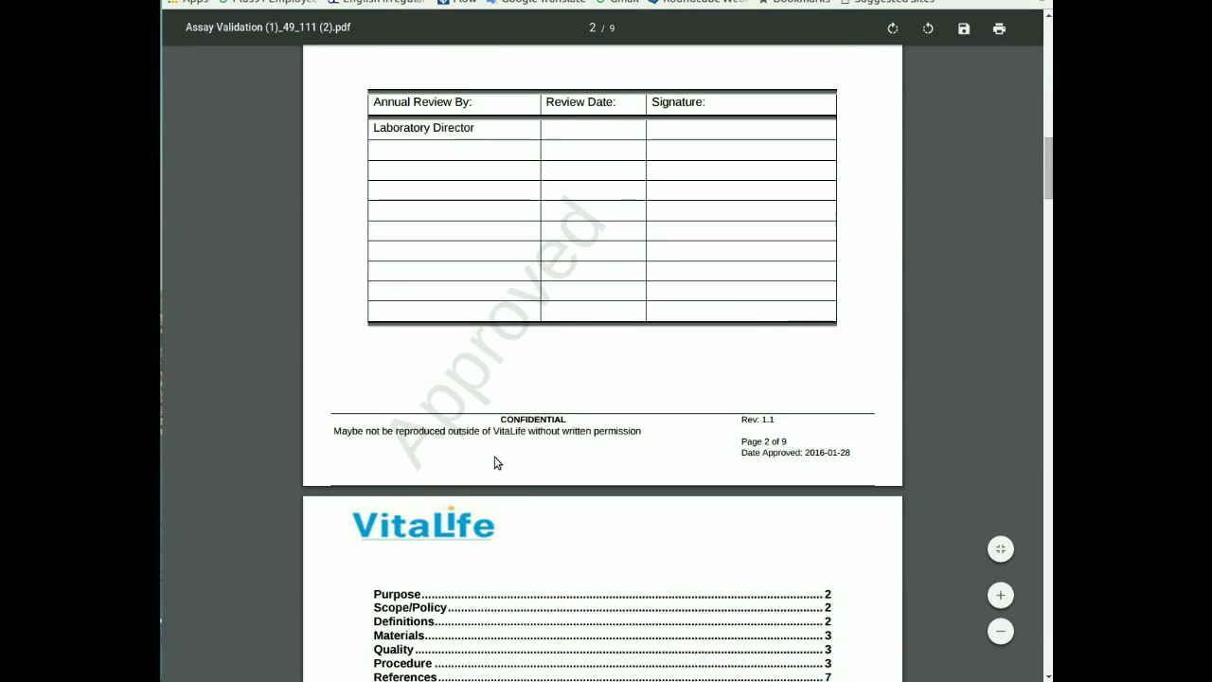
scroll(494, 483, "down", 3)
scroll(492, 488, "down", 9)
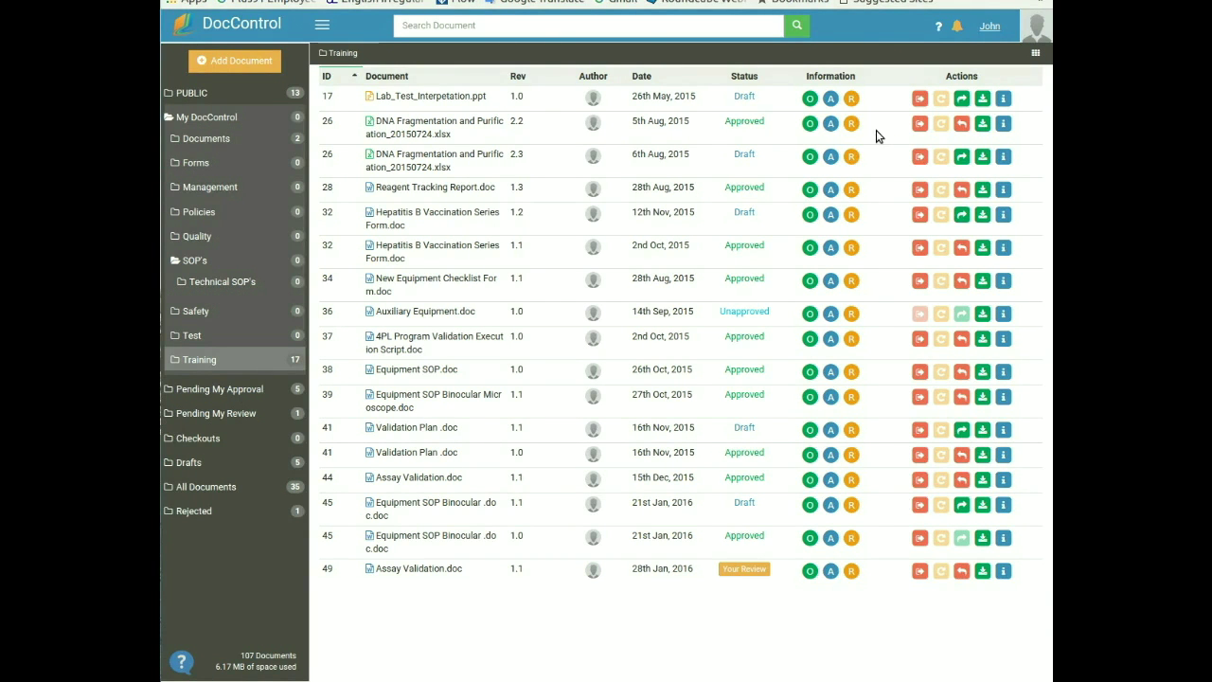
- Add Validation.doc from the Desktop to the upload list, assigned to the Training group
left_click(211, 62)
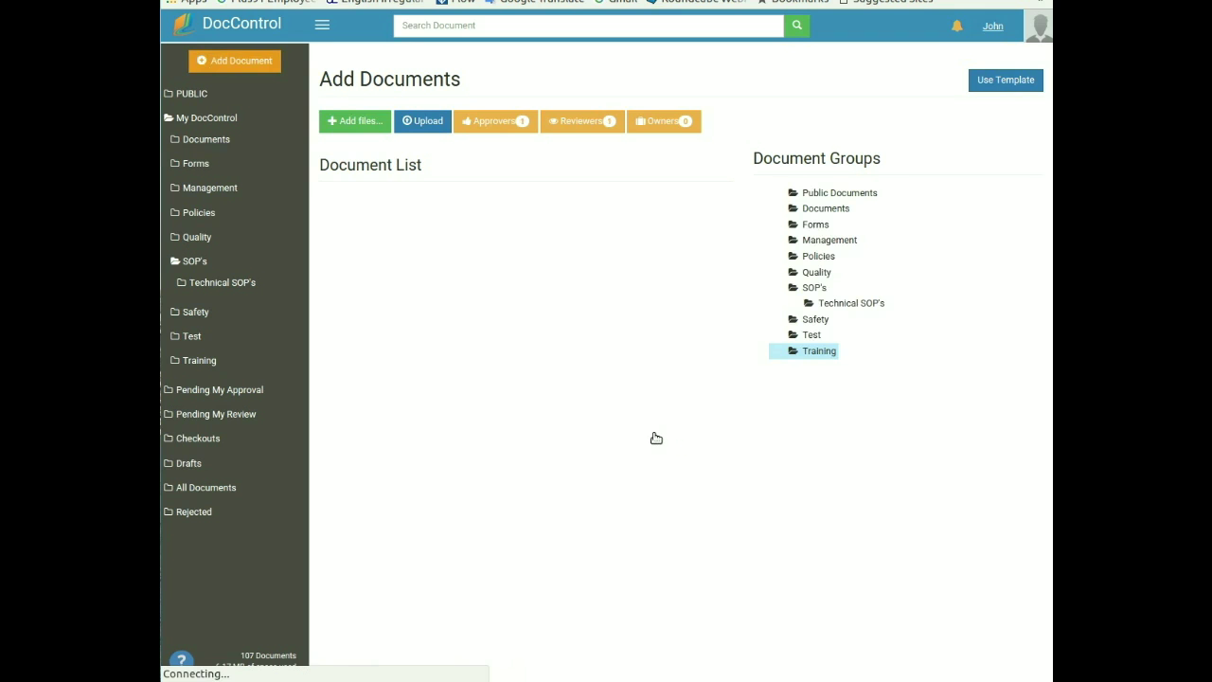
left_click(361, 121)
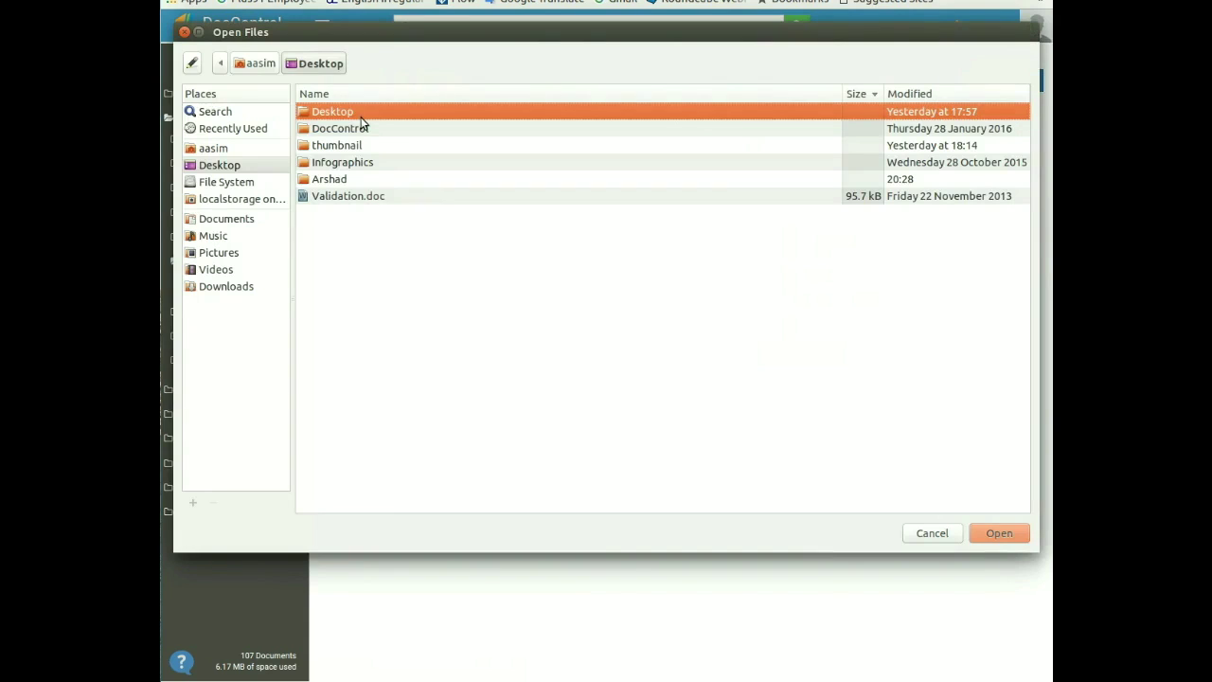
left_click(369, 196)
left_click(987, 533)
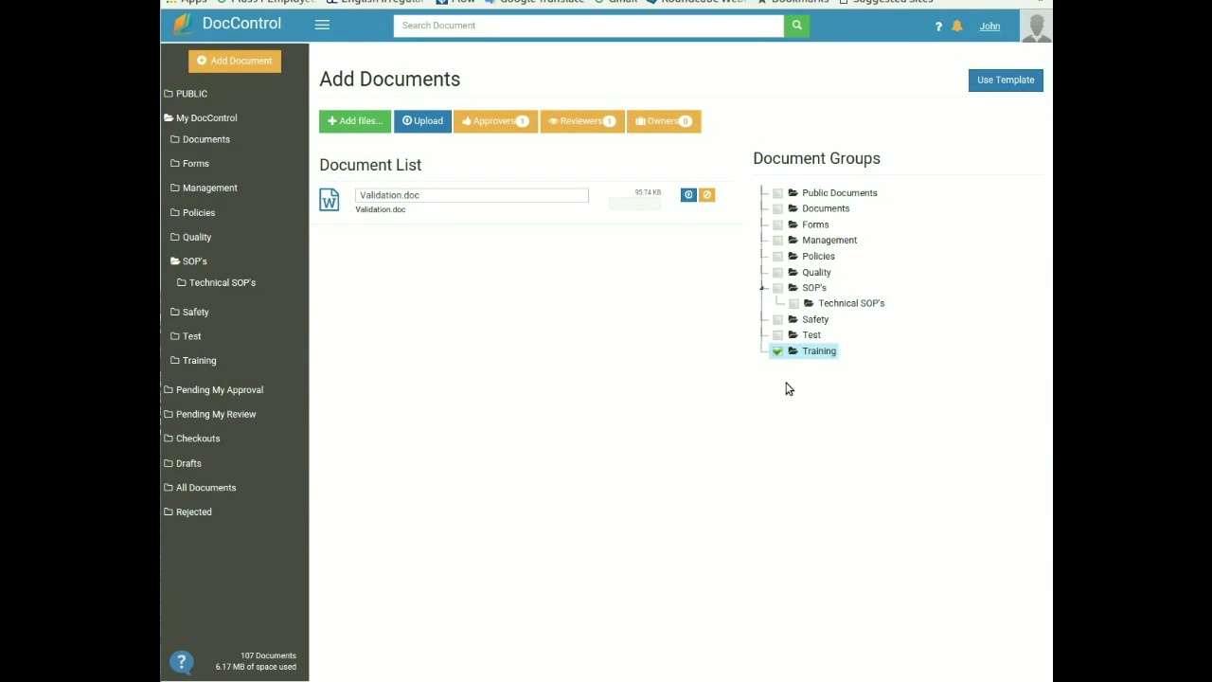
left_click(776, 351)
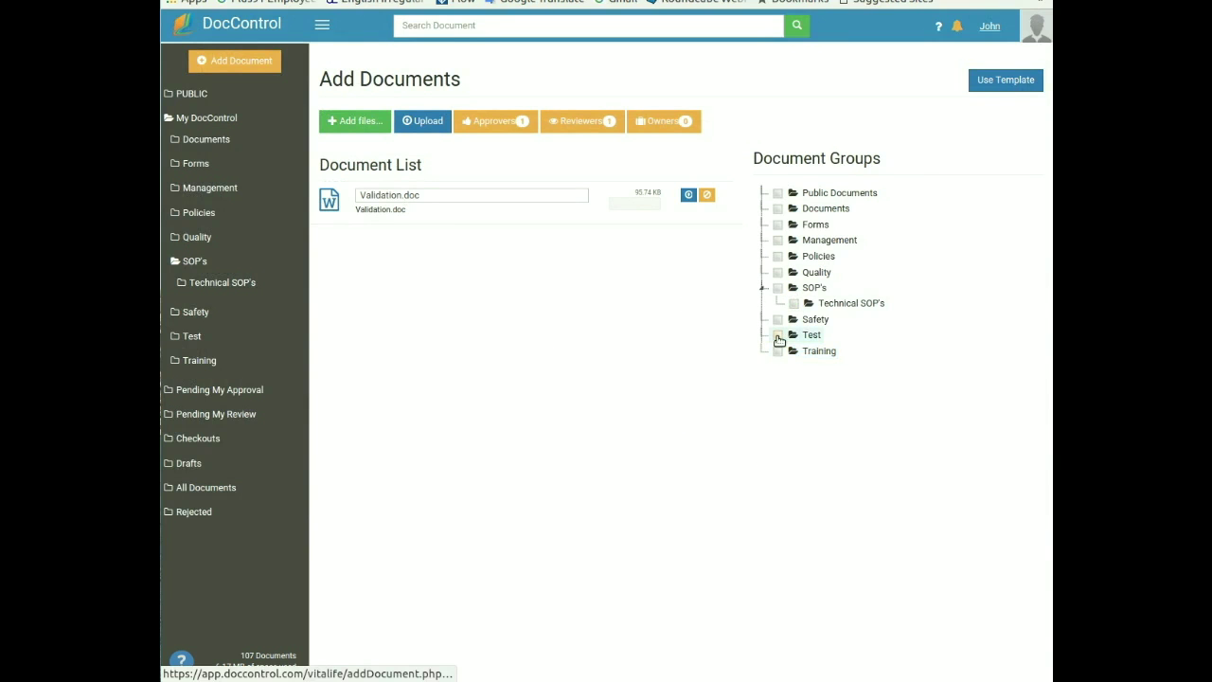
left_click(778, 339)
left_click(778, 339)
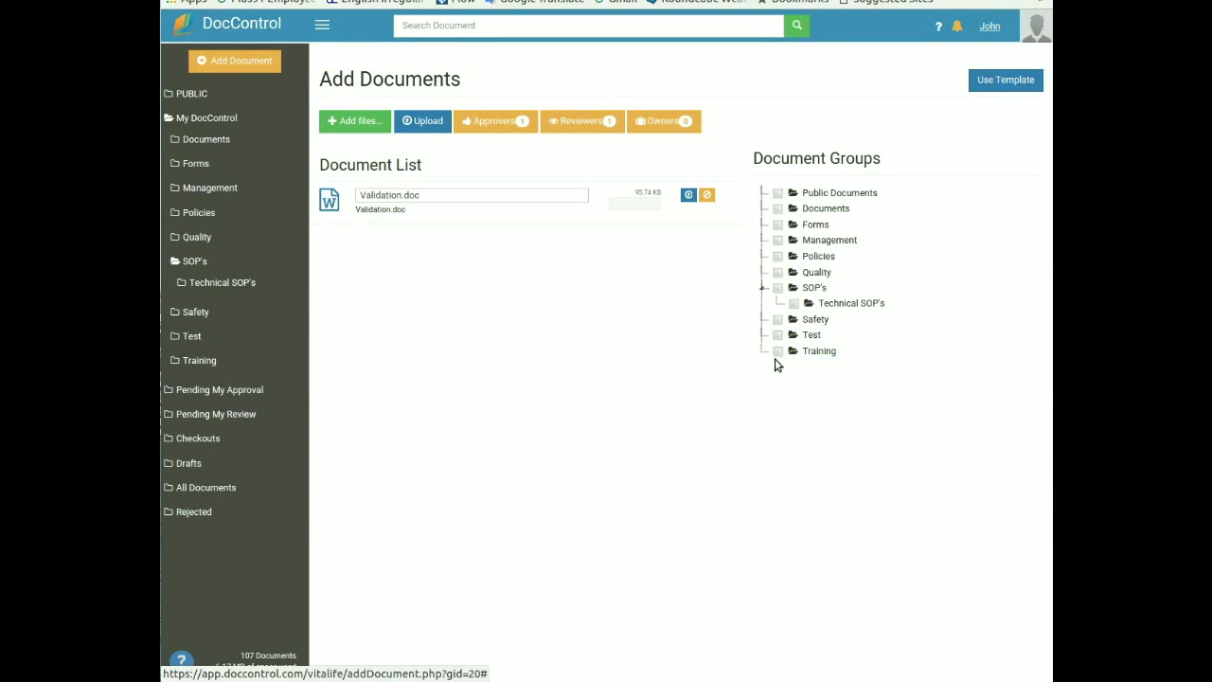
left_click(776, 352)
left_click(398, 197)
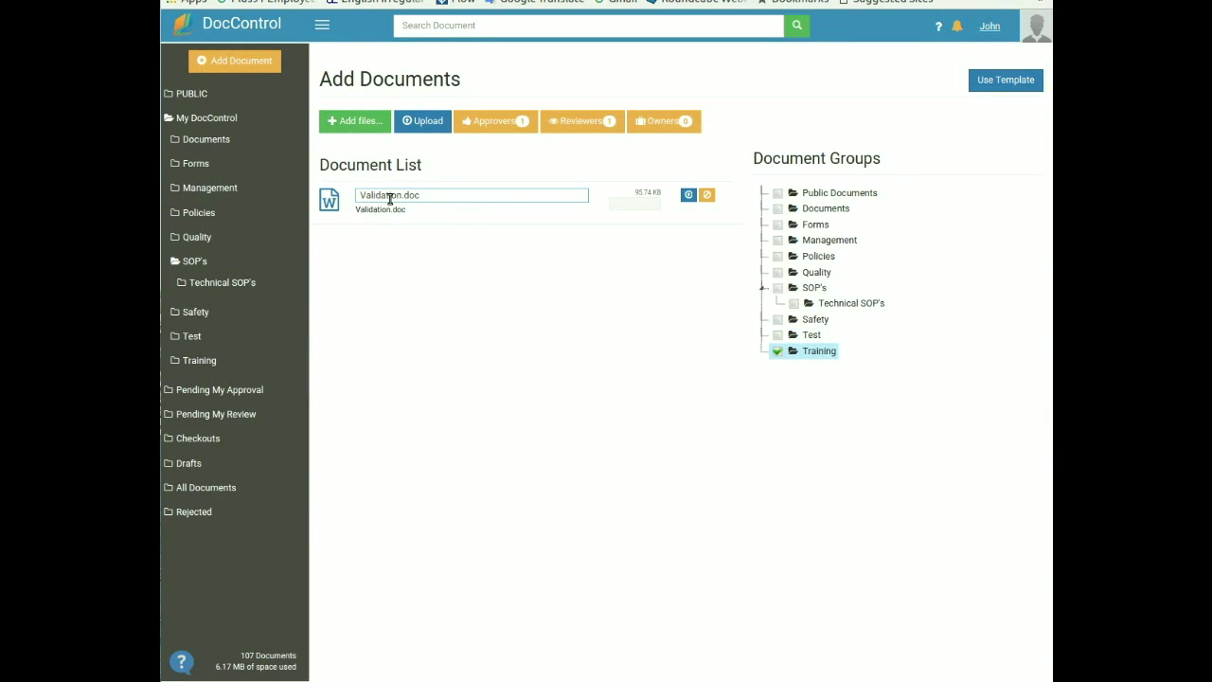
- Replace the default approvers with administrator as the document's approver
left_click(487, 121)
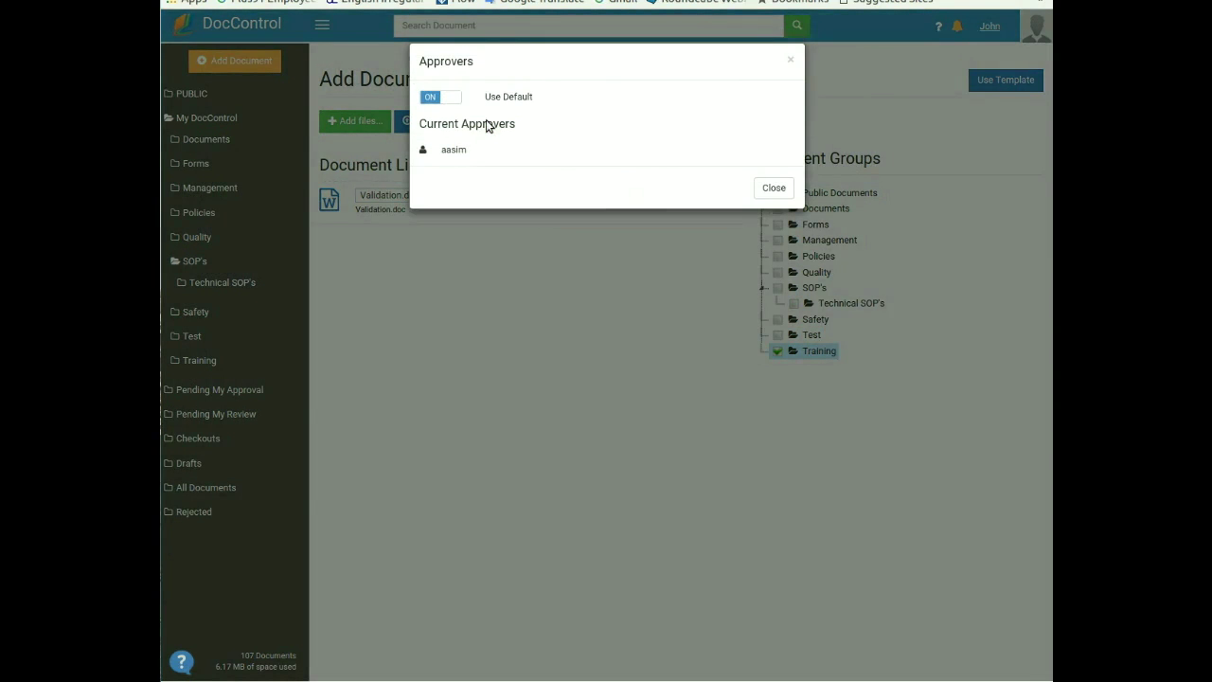
left_click(458, 99)
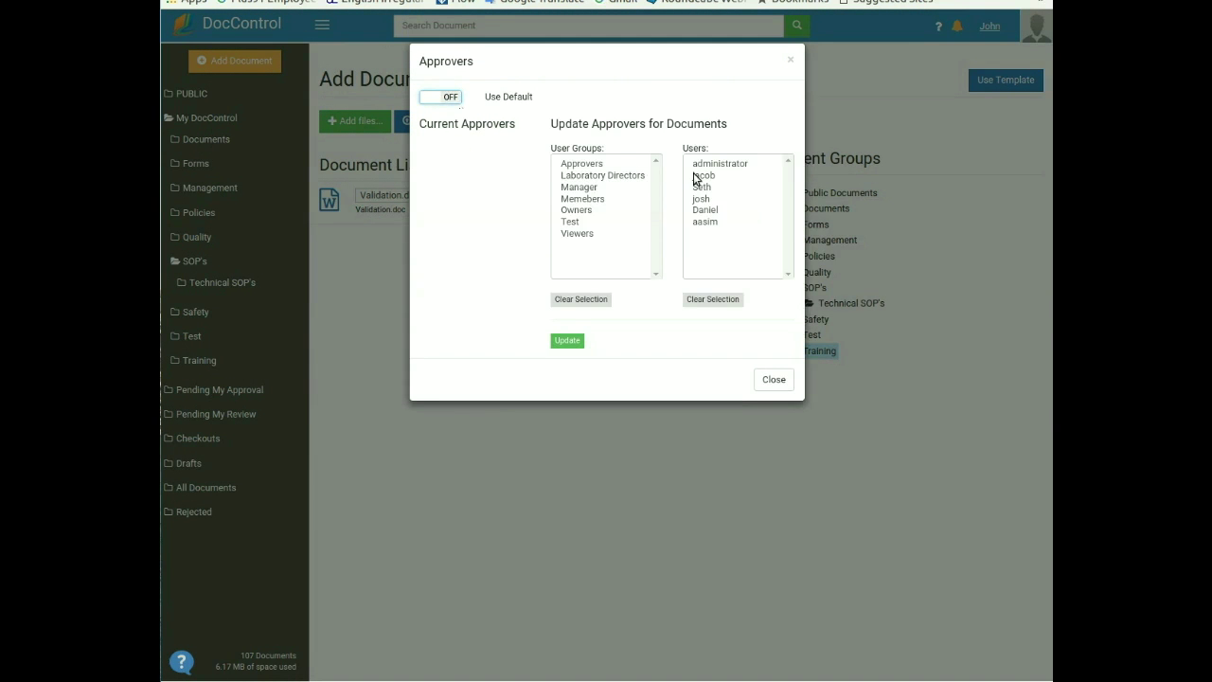
left_click(702, 165)
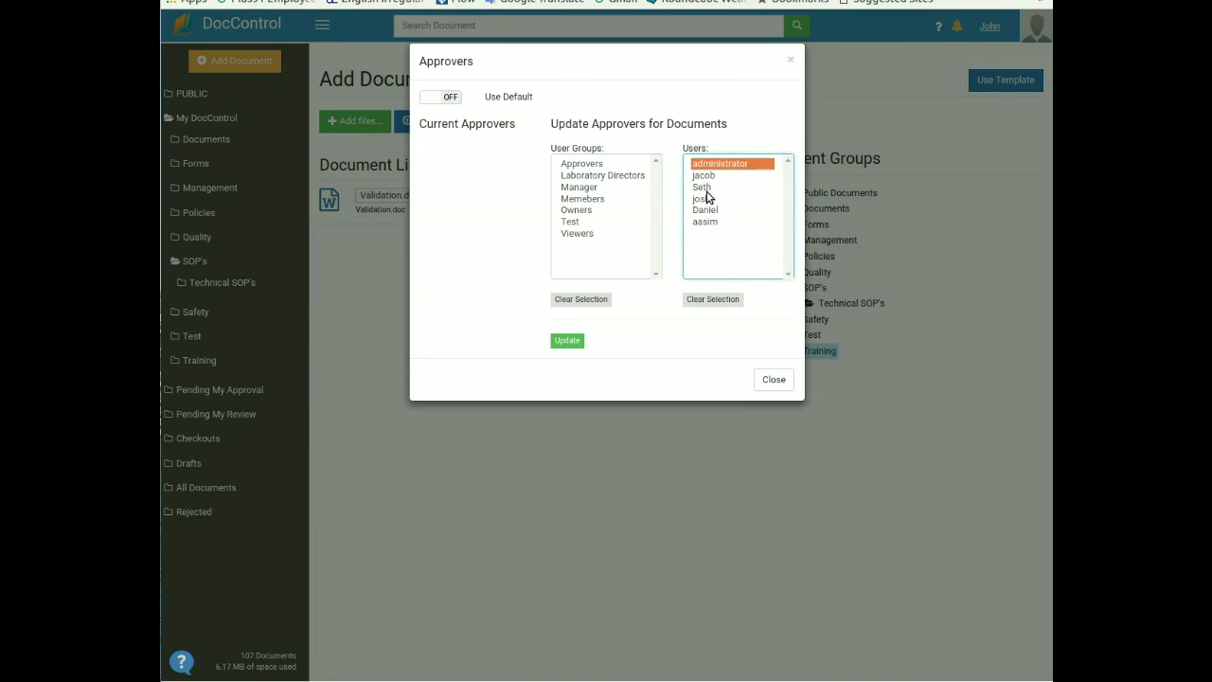
left_click(568, 341)
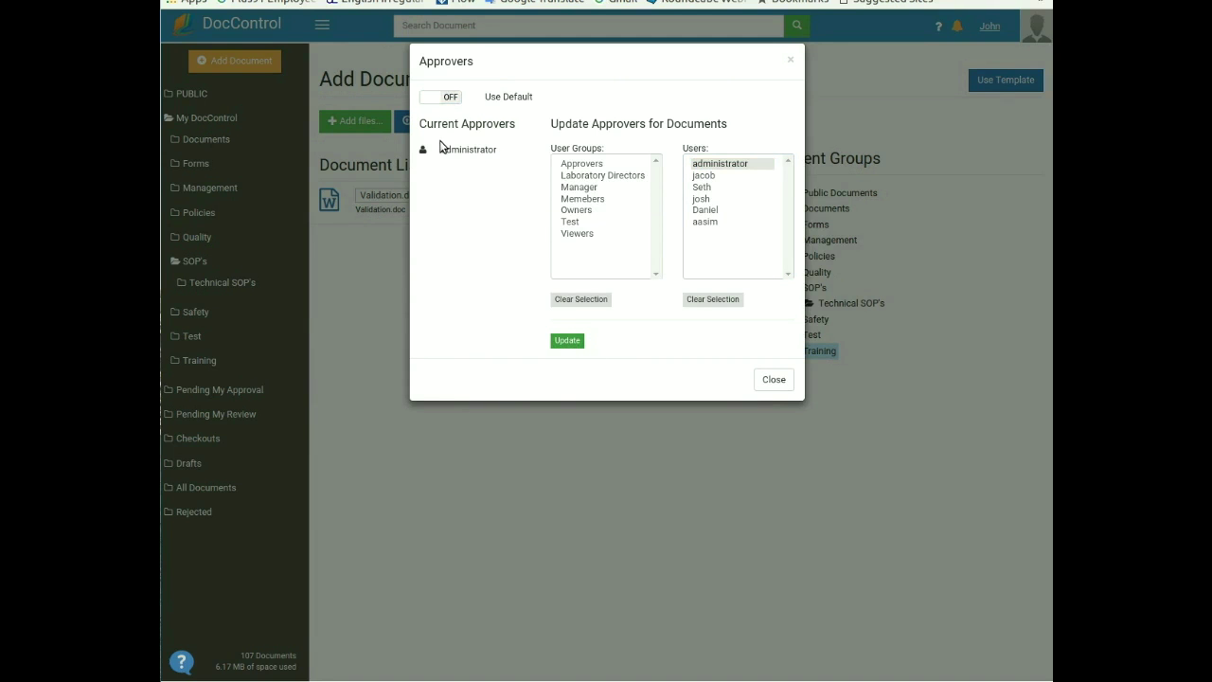
left_click(774, 380)
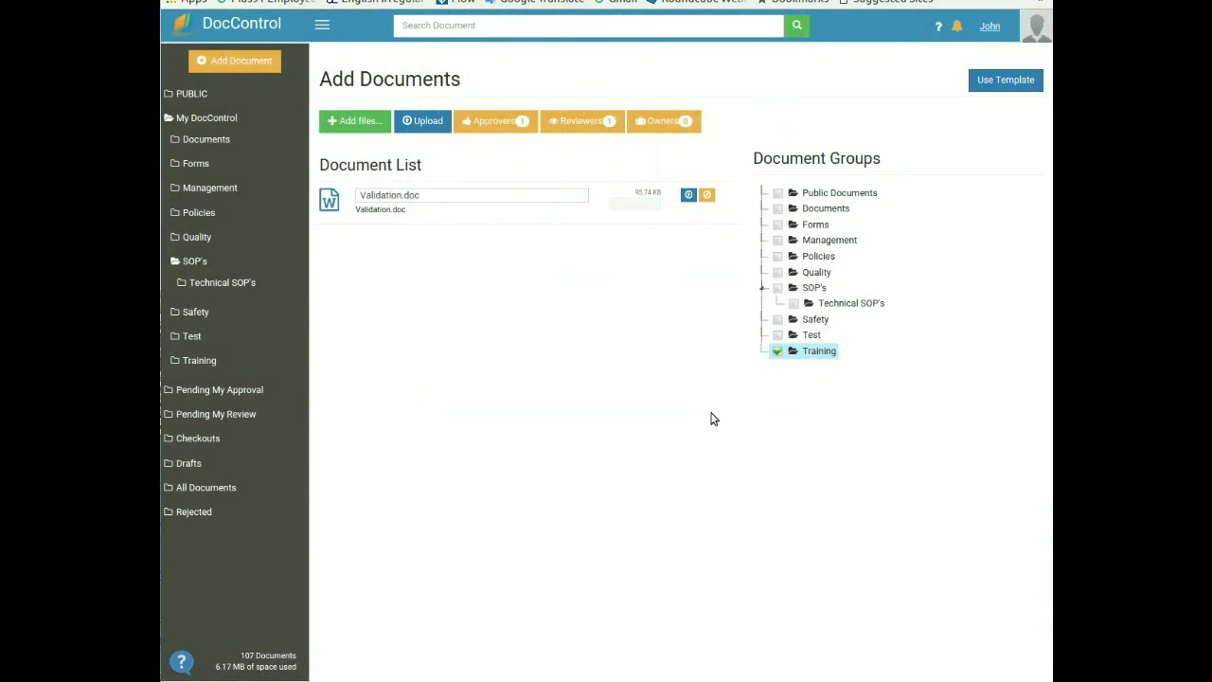
- Upload Validation.doc as draft ID 55, revision 1.0, and view it in the Training folder
left_click(688, 196)
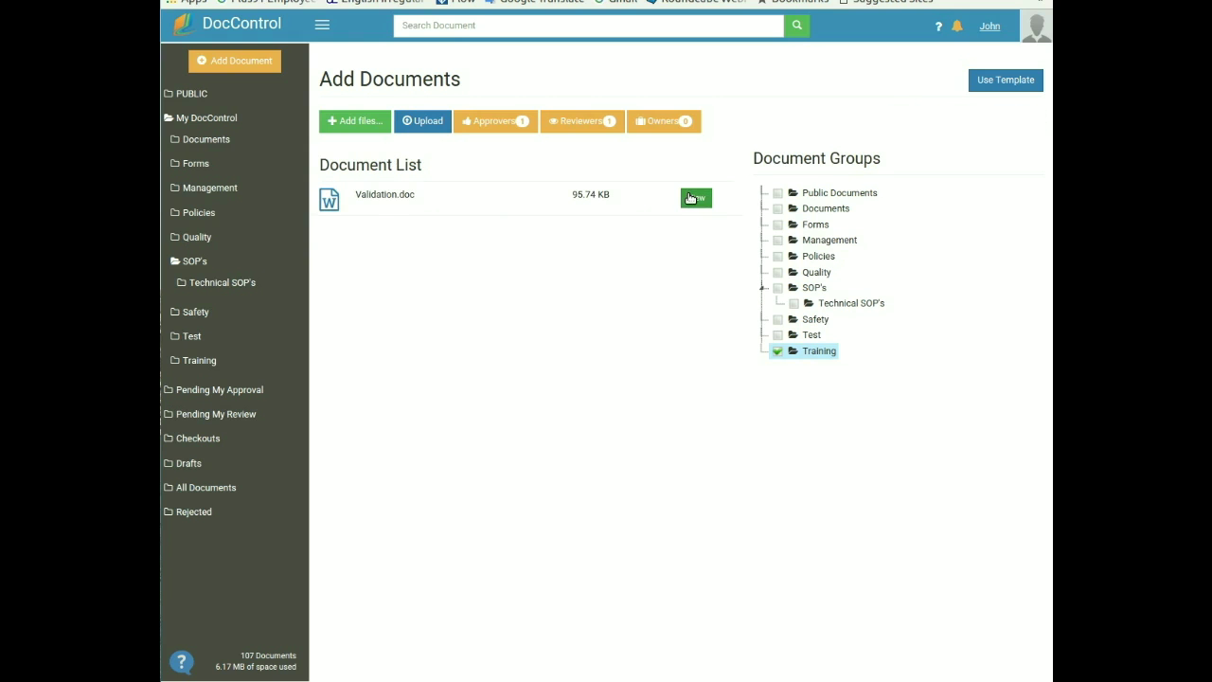
left_click(688, 199)
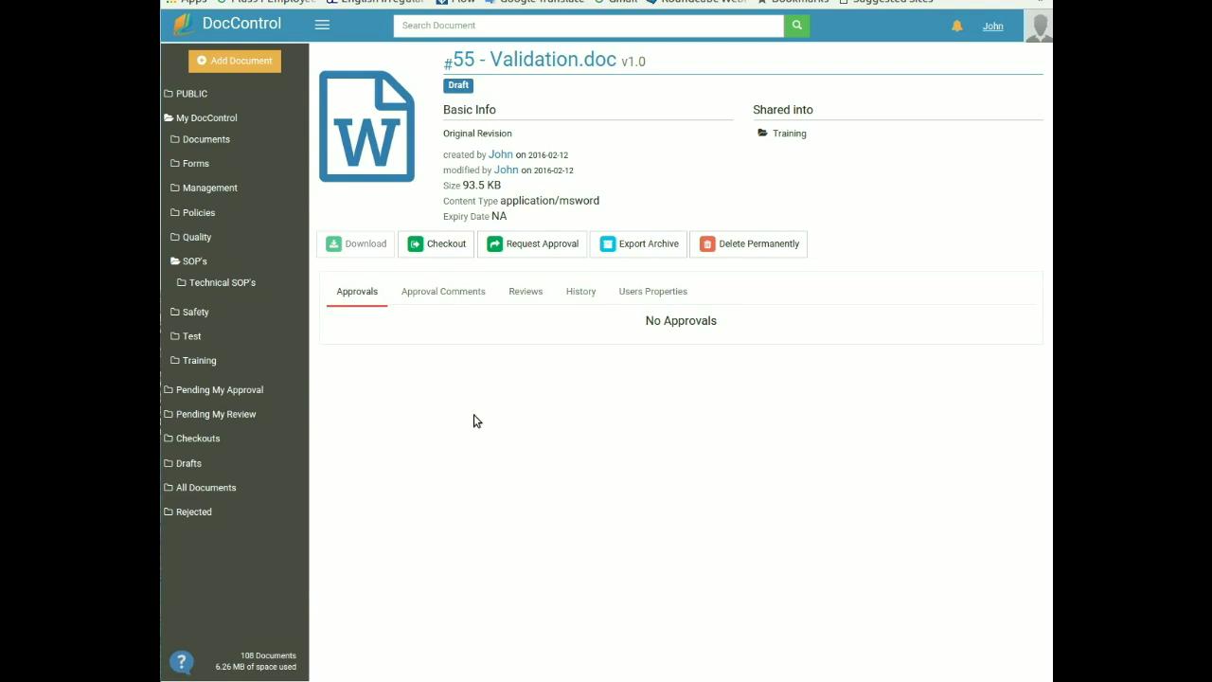
left_click(206, 359)
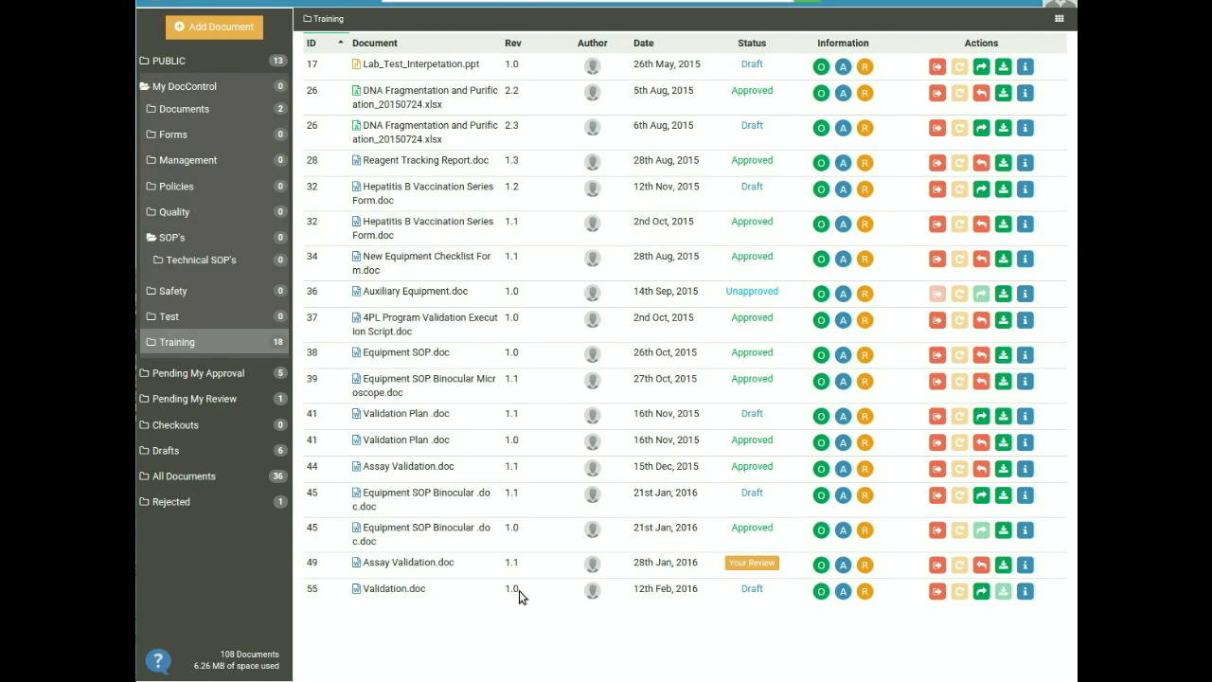
- Request approval for Validation.doc and open its approval form from Pending My Approval
left_click(984, 594)
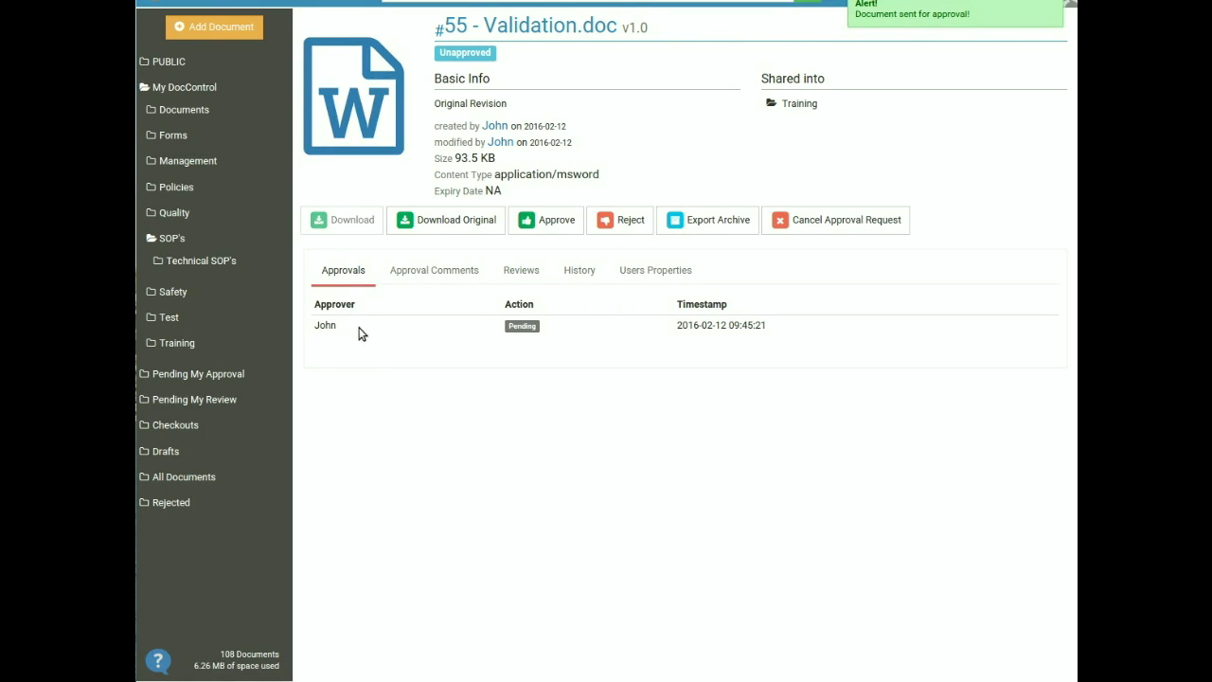
left_click(190, 374)
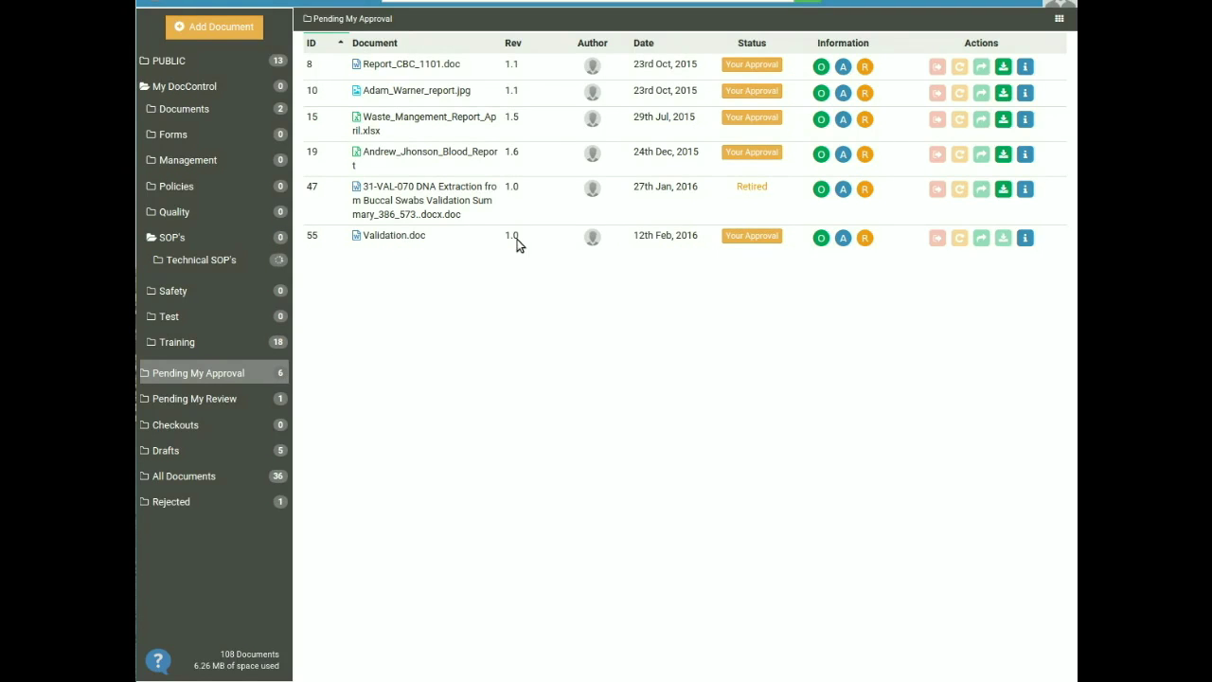
left_click(755, 235)
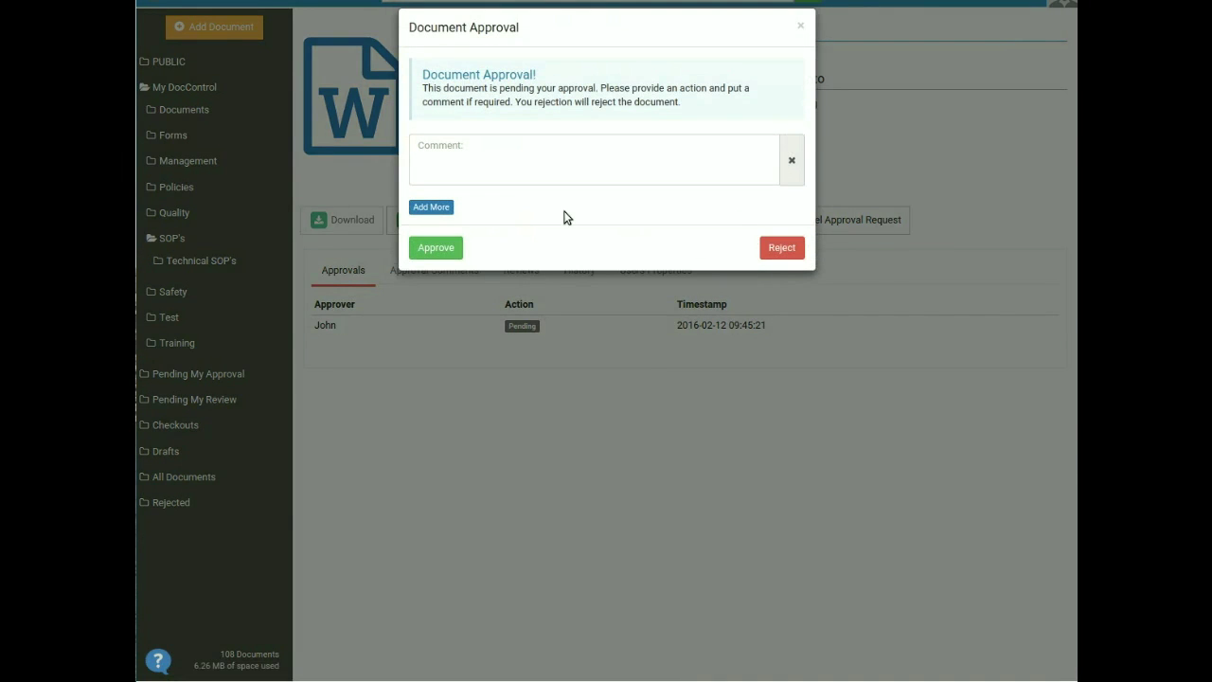
- Approve Validation.doc with the comment 'Approved' and return to the Training folder
left_click(476, 148)
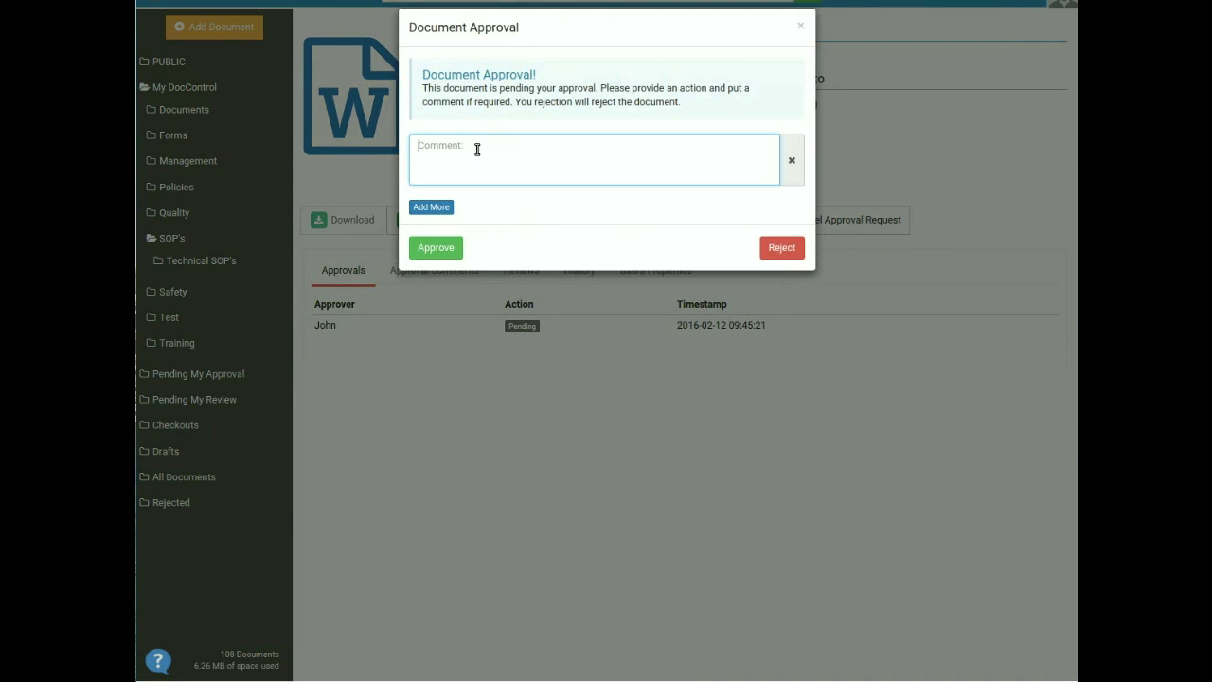
type("Approved")
left_click(430, 249)
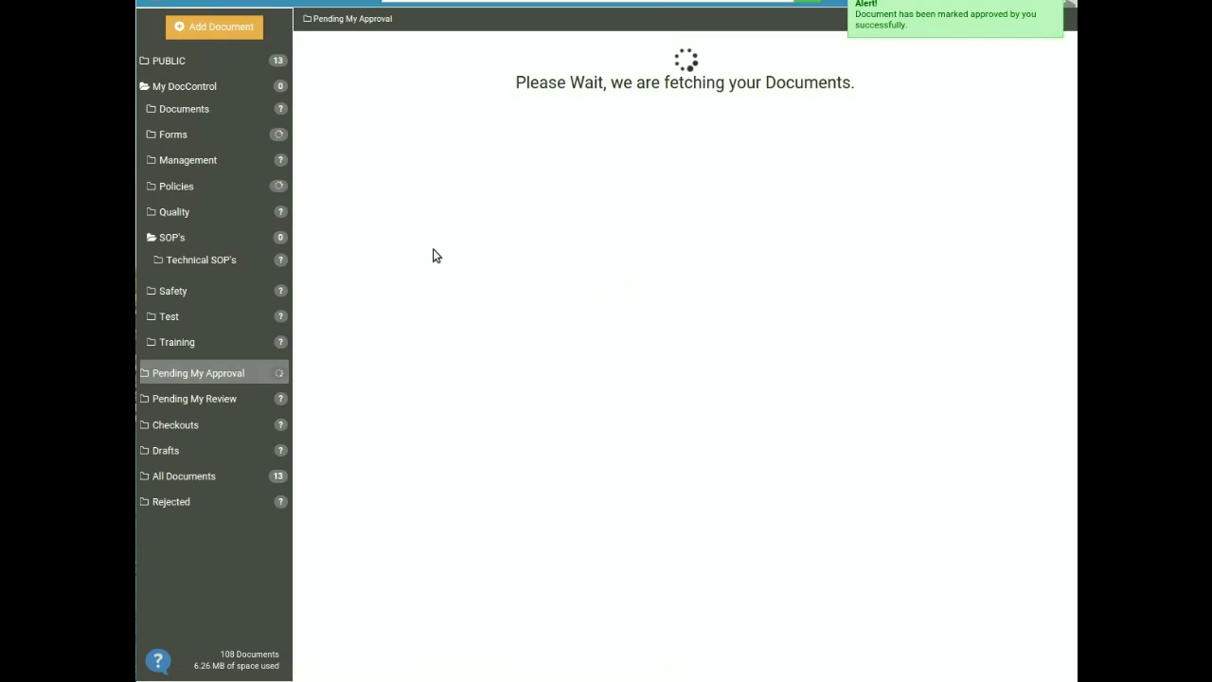
left_click(210, 344)
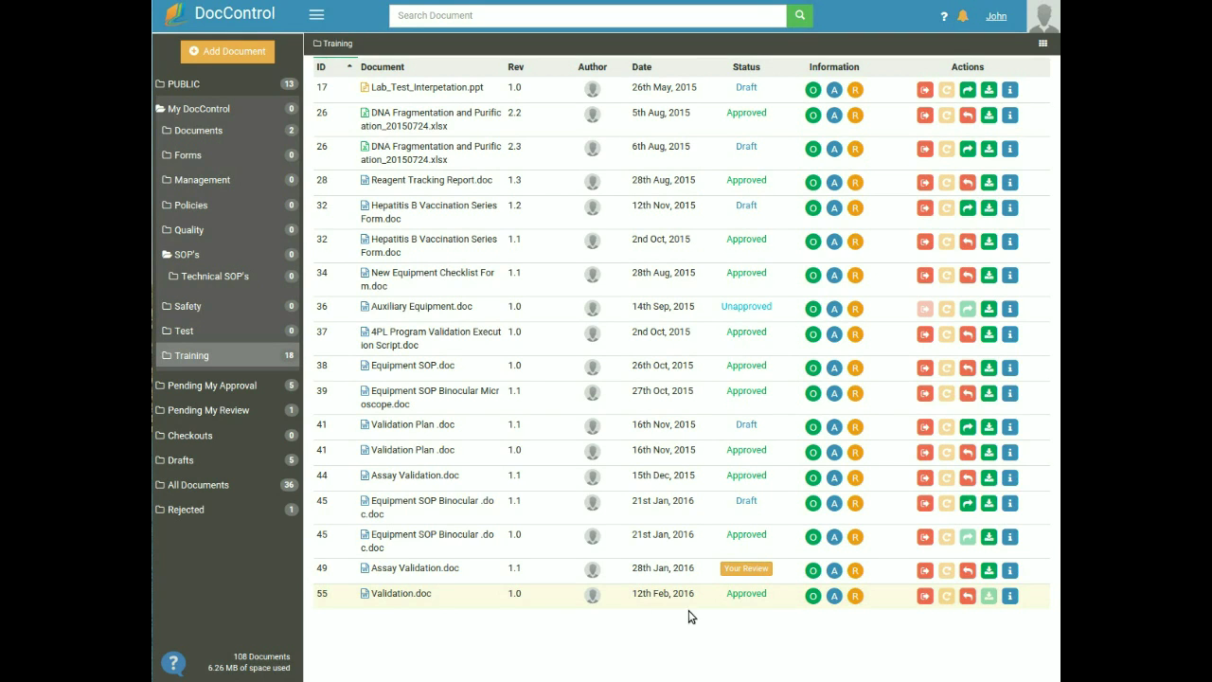
- Check out Validation.doc and open its downloaded copy for editing
left_click(924, 598)
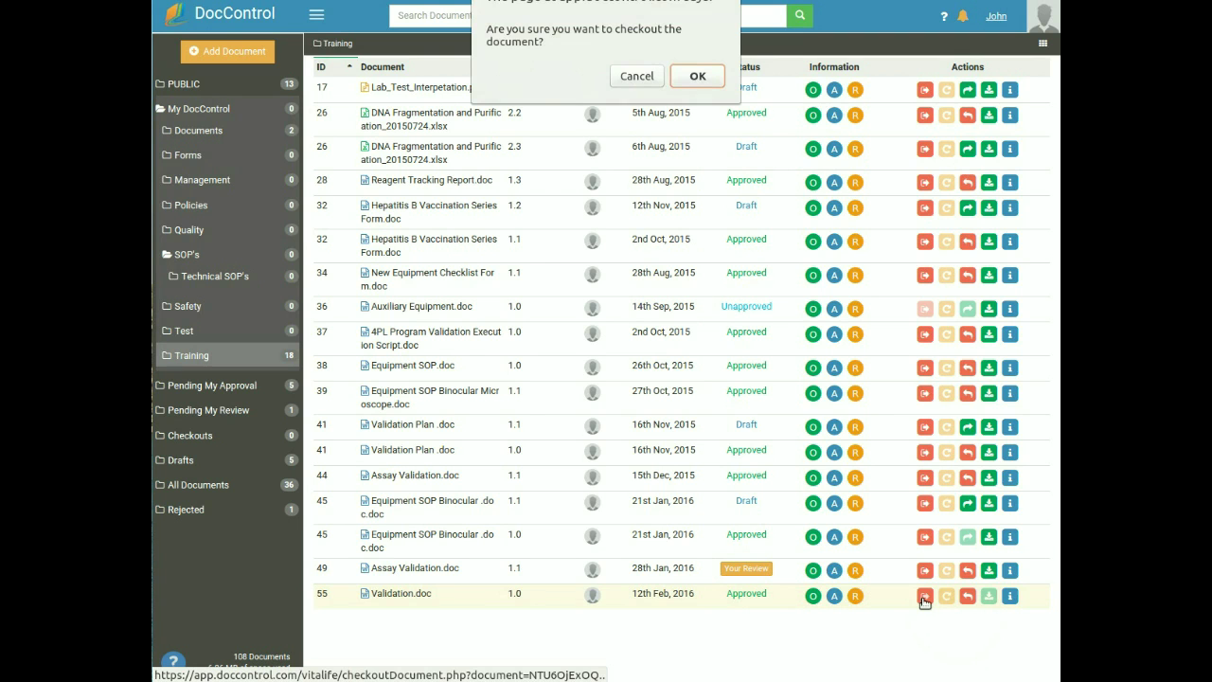
left_click(698, 78)
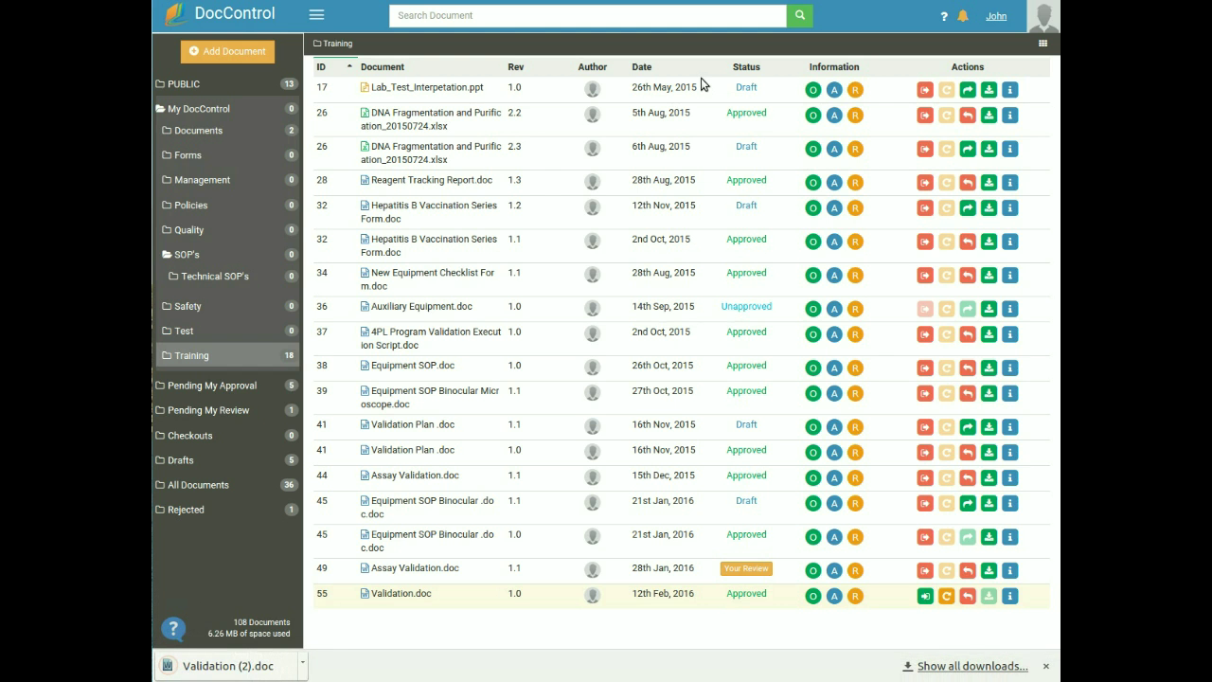
left_click(266, 670)
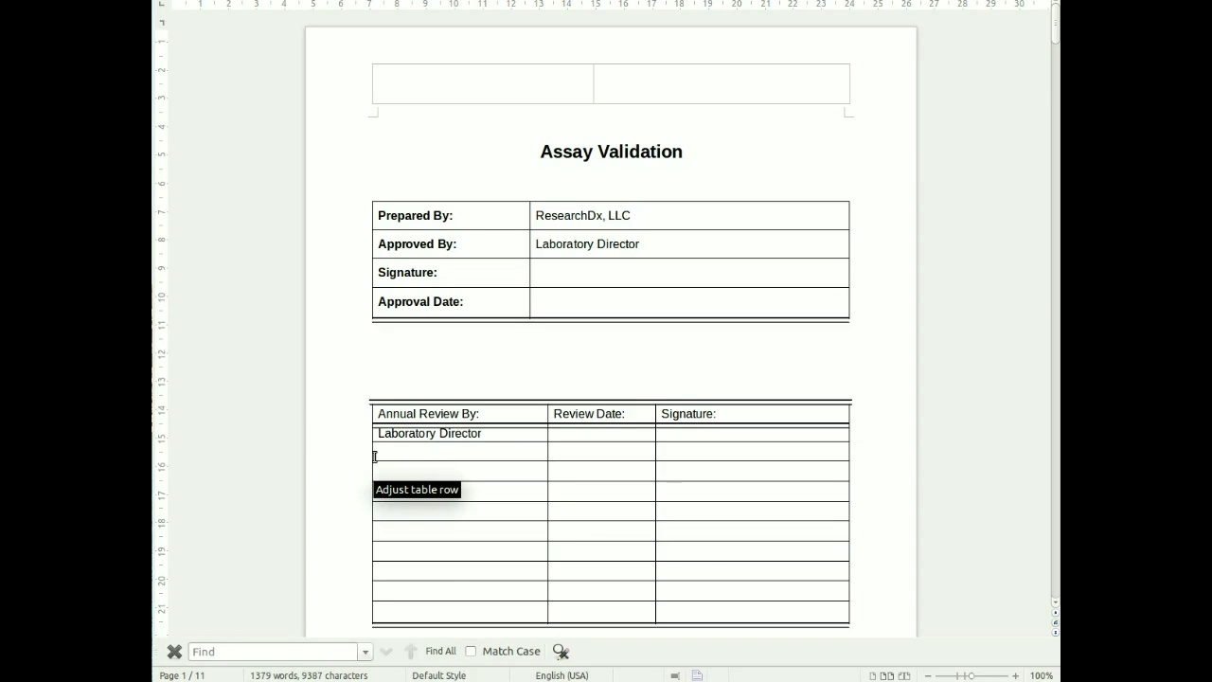
- Add the line 'Changes done.' below the final table and save the document
scroll(353, 466, "down", 10)
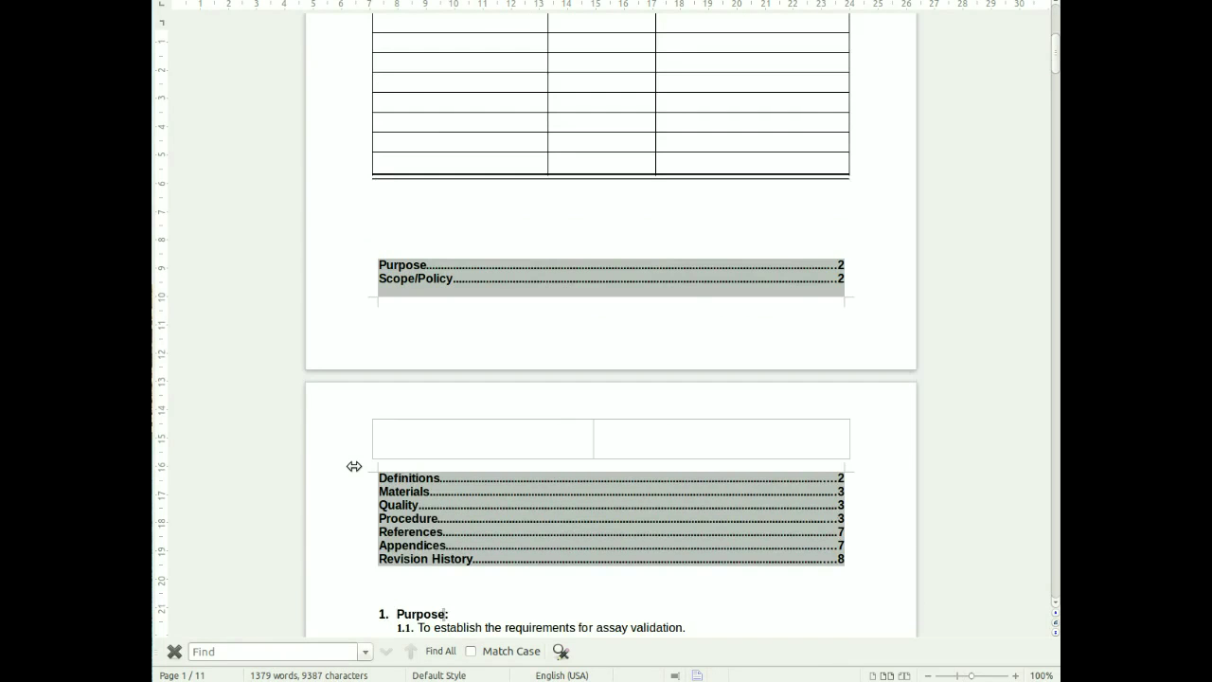
scroll(353, 466, "down", 20)
scroll(388, 518, "down", 20)
left_click_drag(1058, 203, 1055, 559)
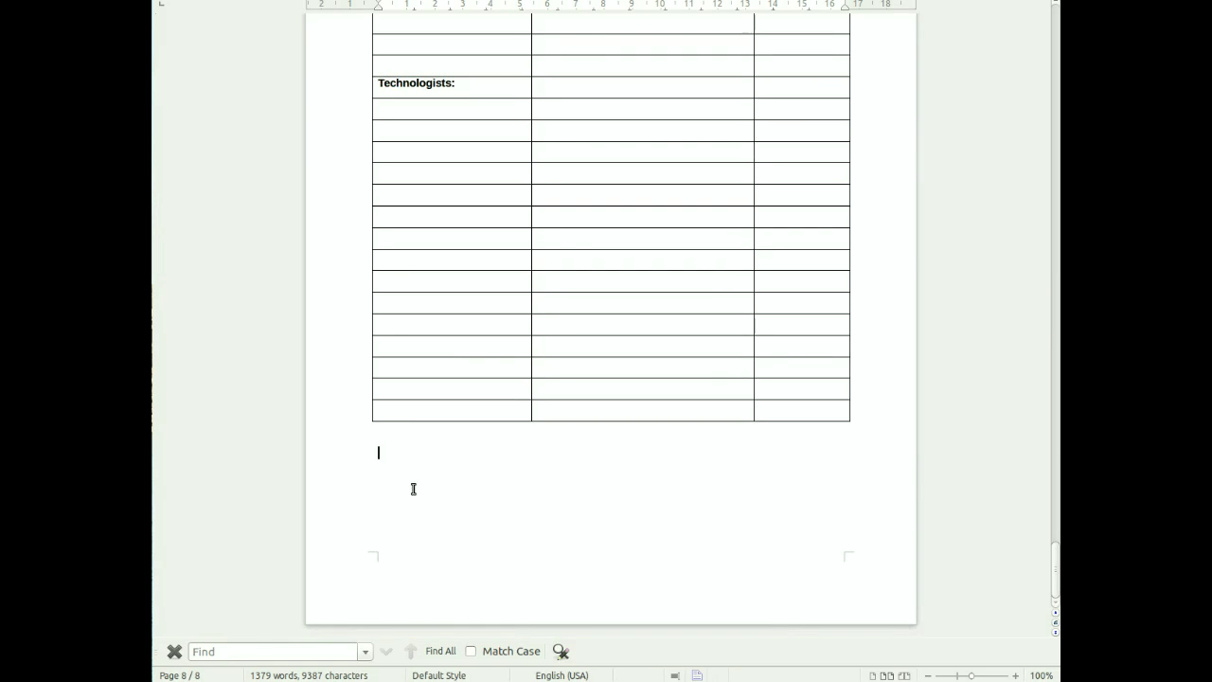
type("Chang")
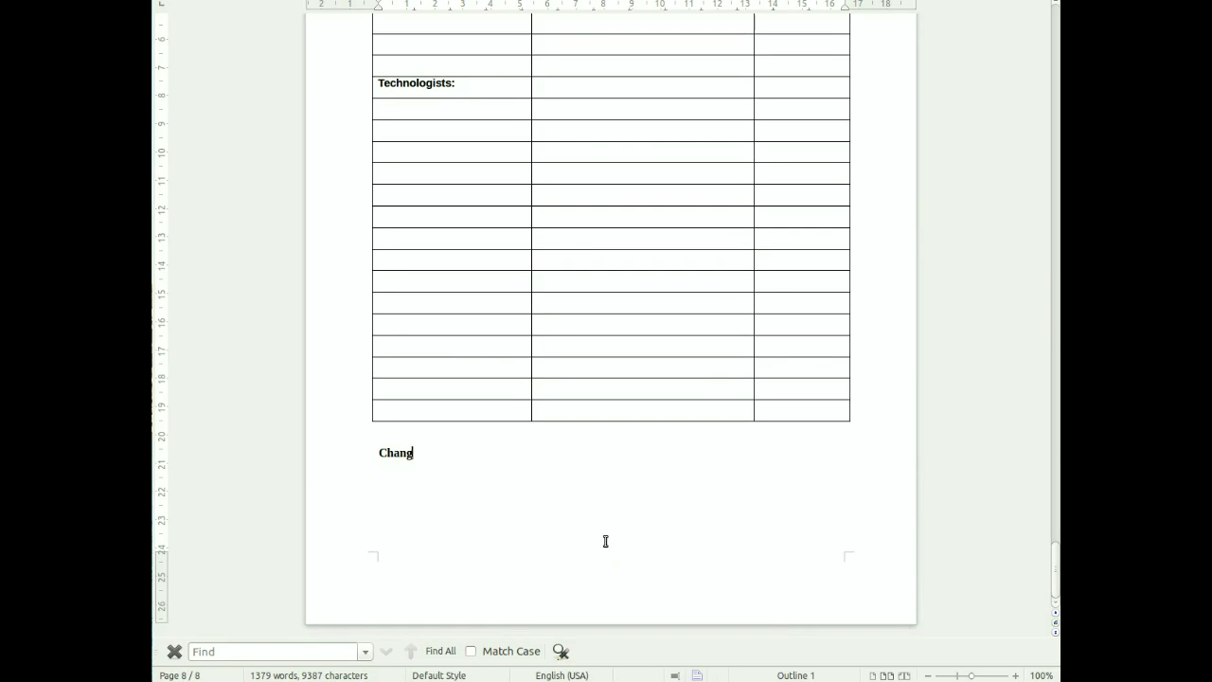
type("es done.")
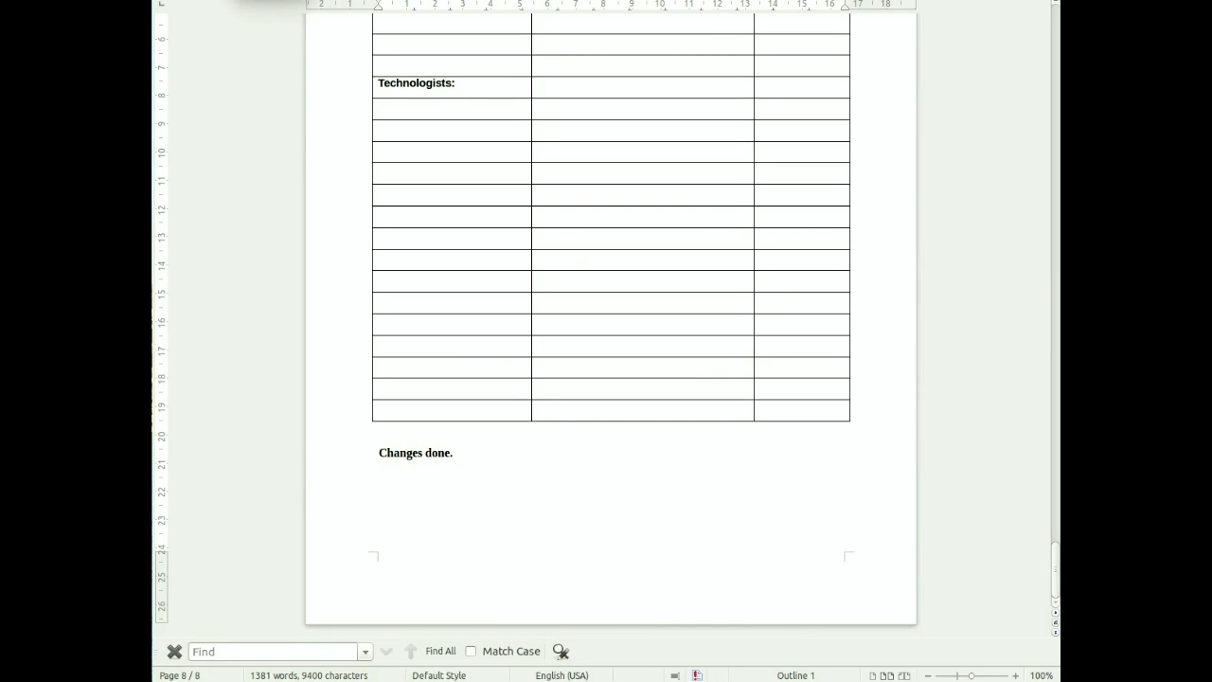
key("ctrl+s")
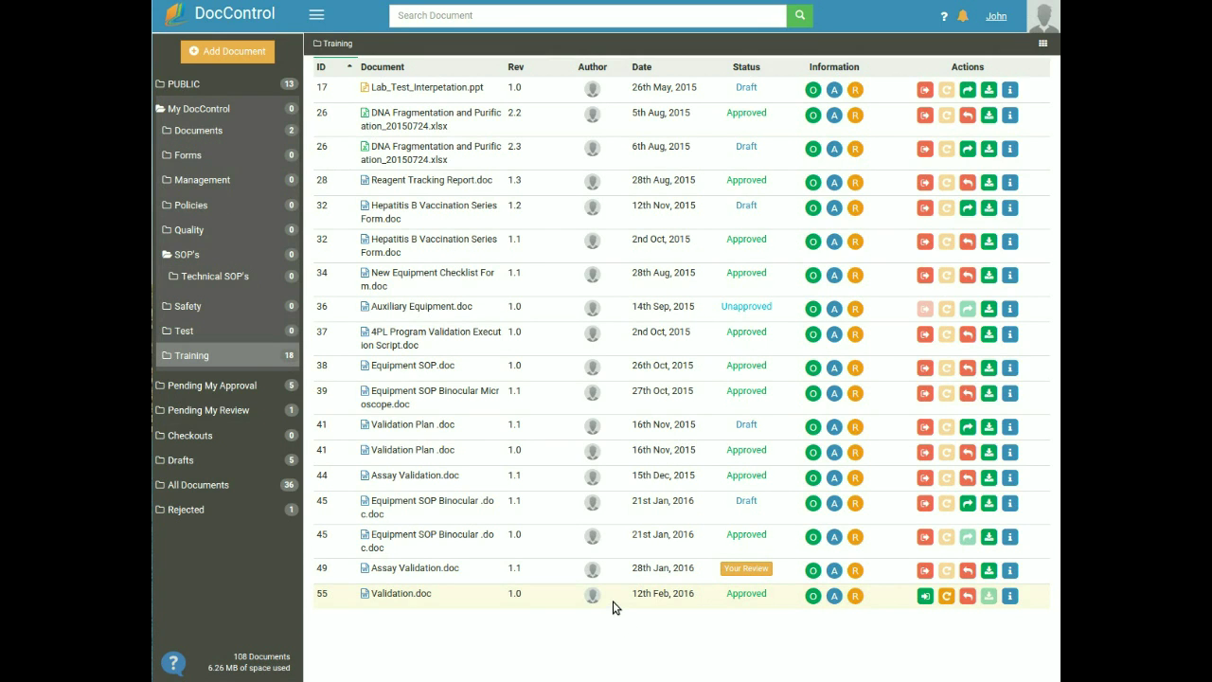
- Check in Validation (2).doc from Downloads as minor revision 1.1 with remark 'Changes done.'
left_click(923, 600)
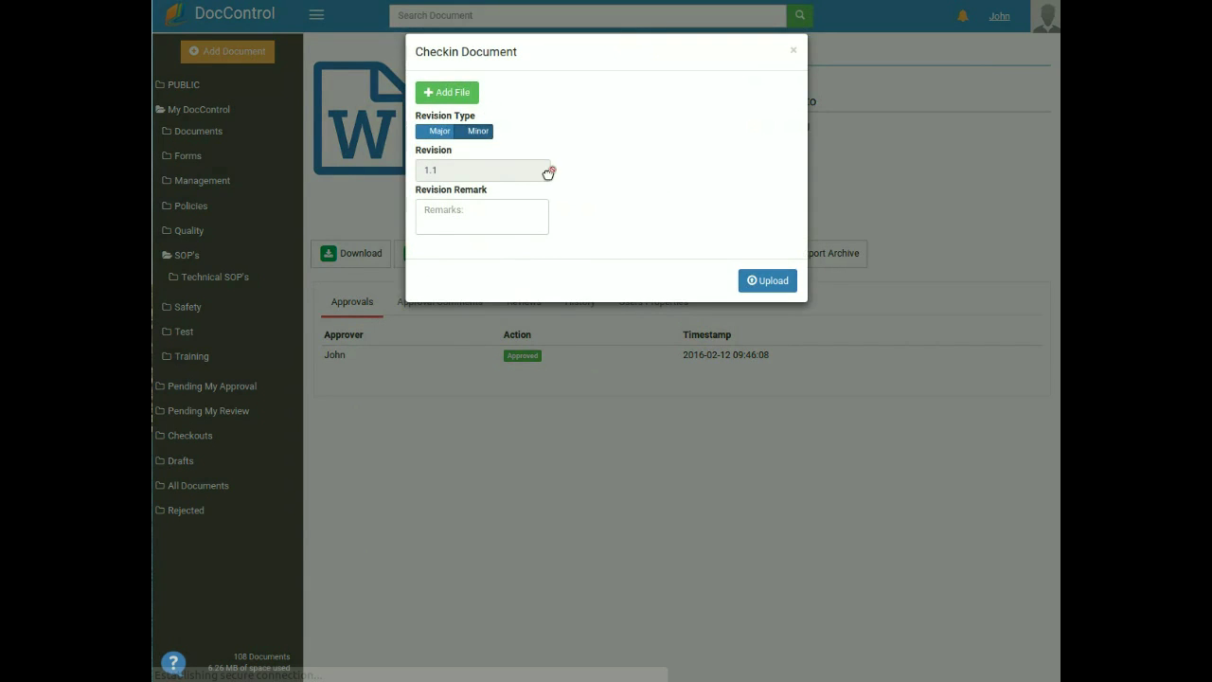
left_click(458, 94)
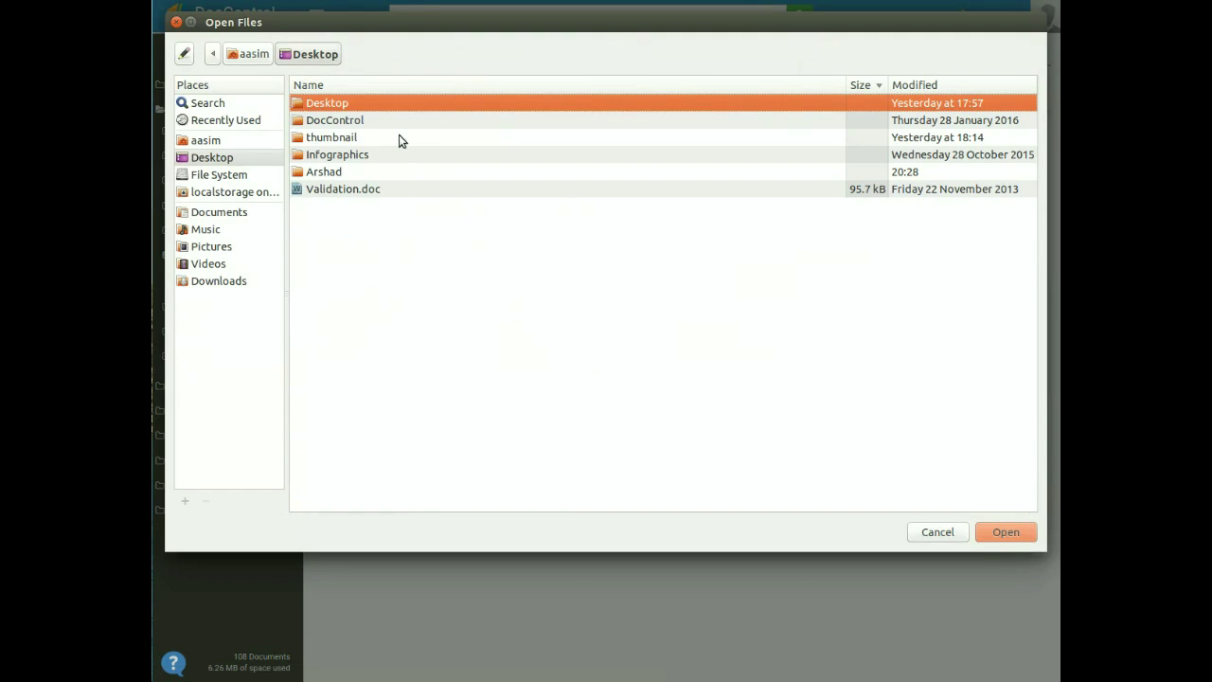
left_click(237, 279)
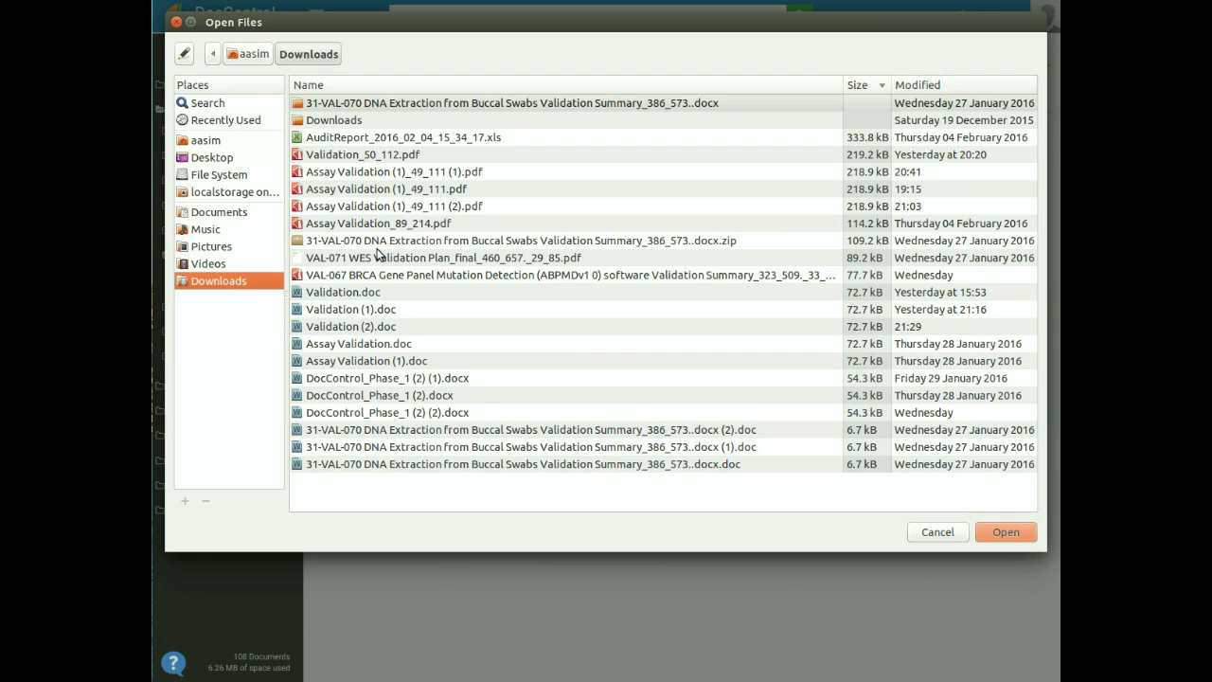
left_click(406, 327)
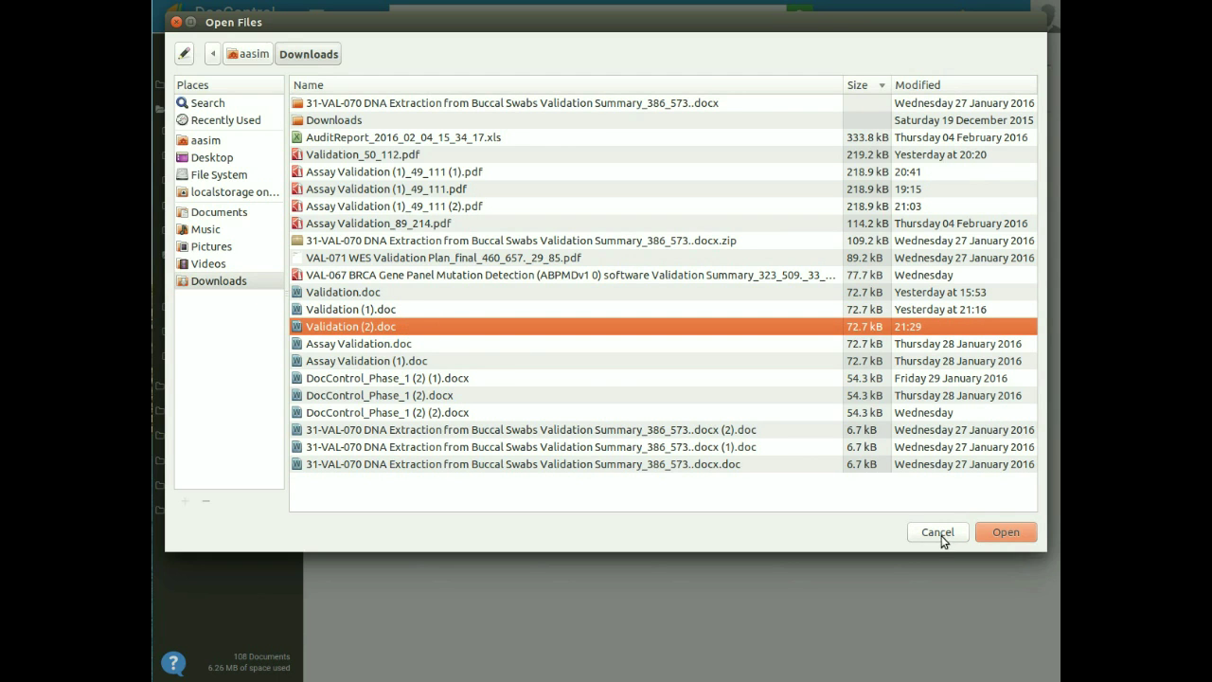
left_click(990, 533)
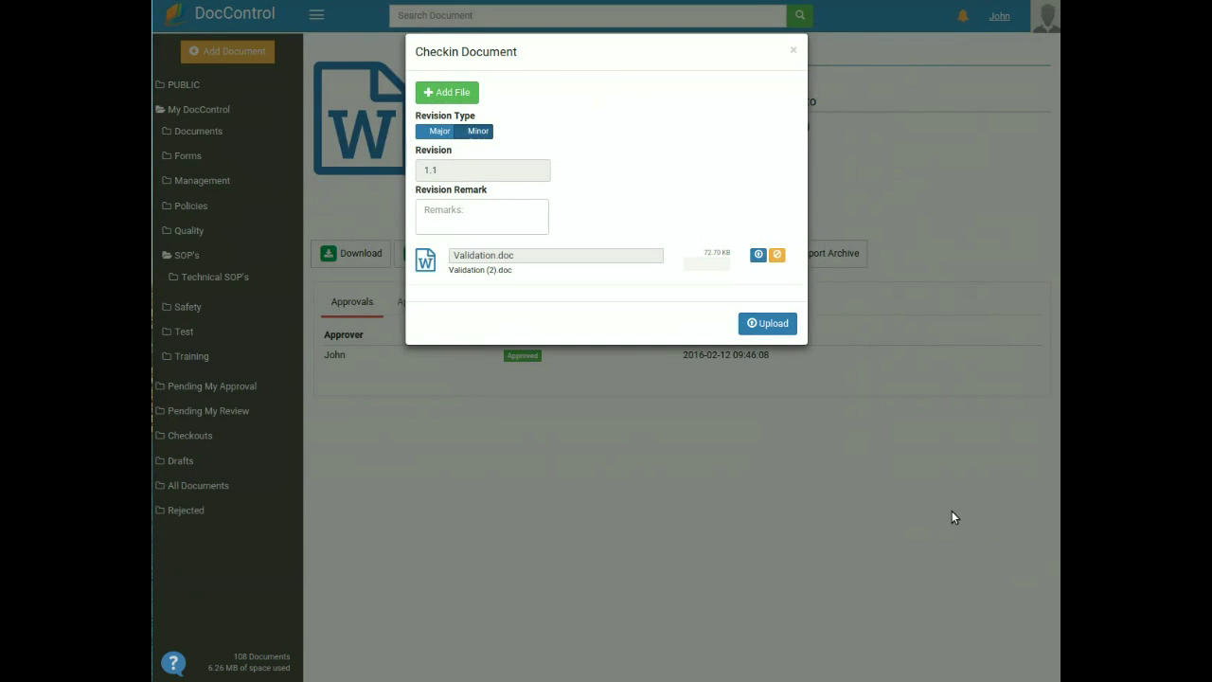
left_click(440, 134)
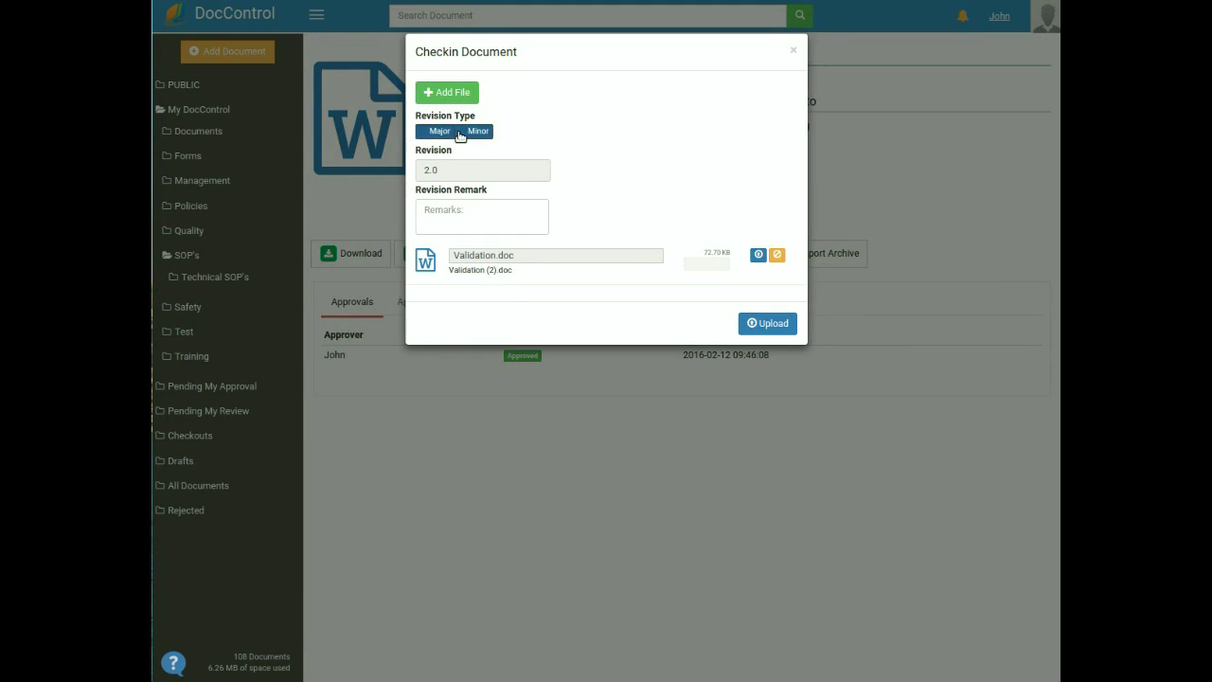
left_click(471, 132)
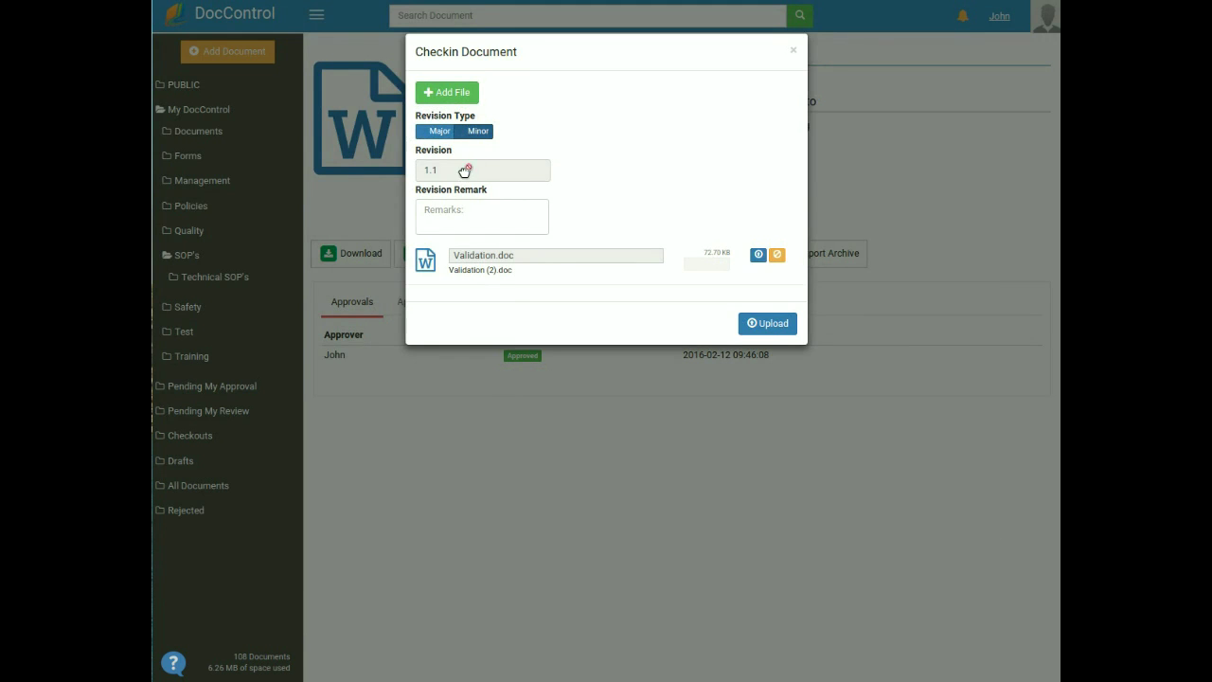
left_click(441, 220)
type("Ch")
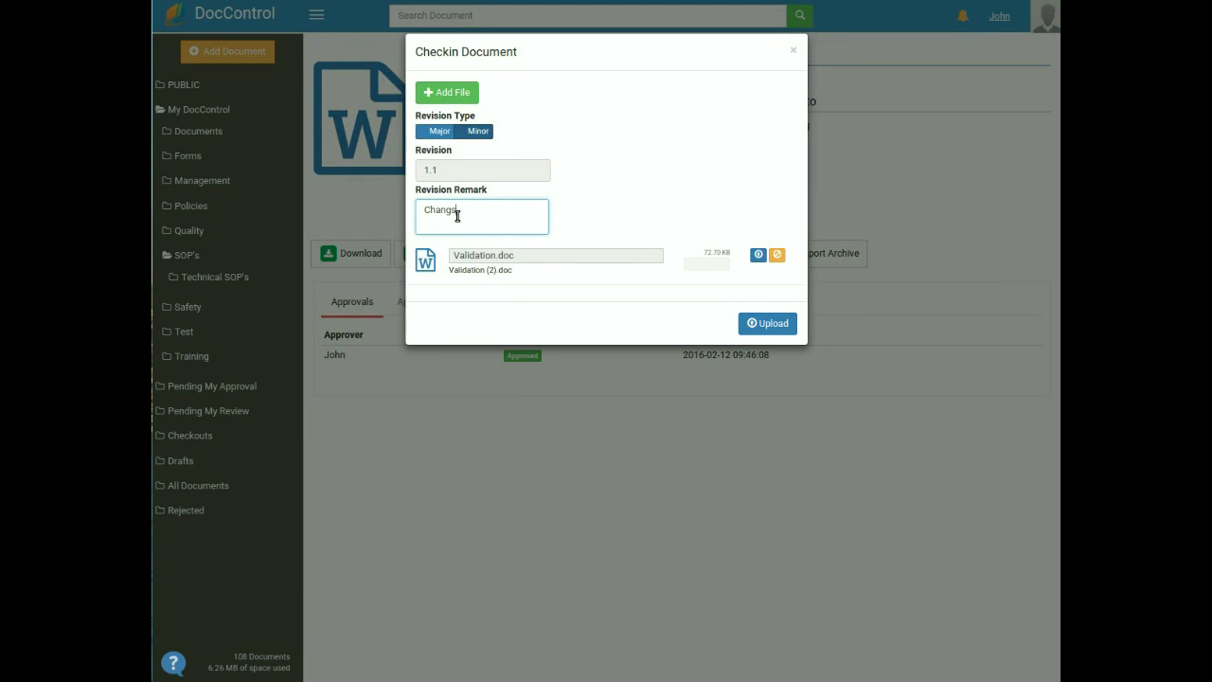
type("anges done.")
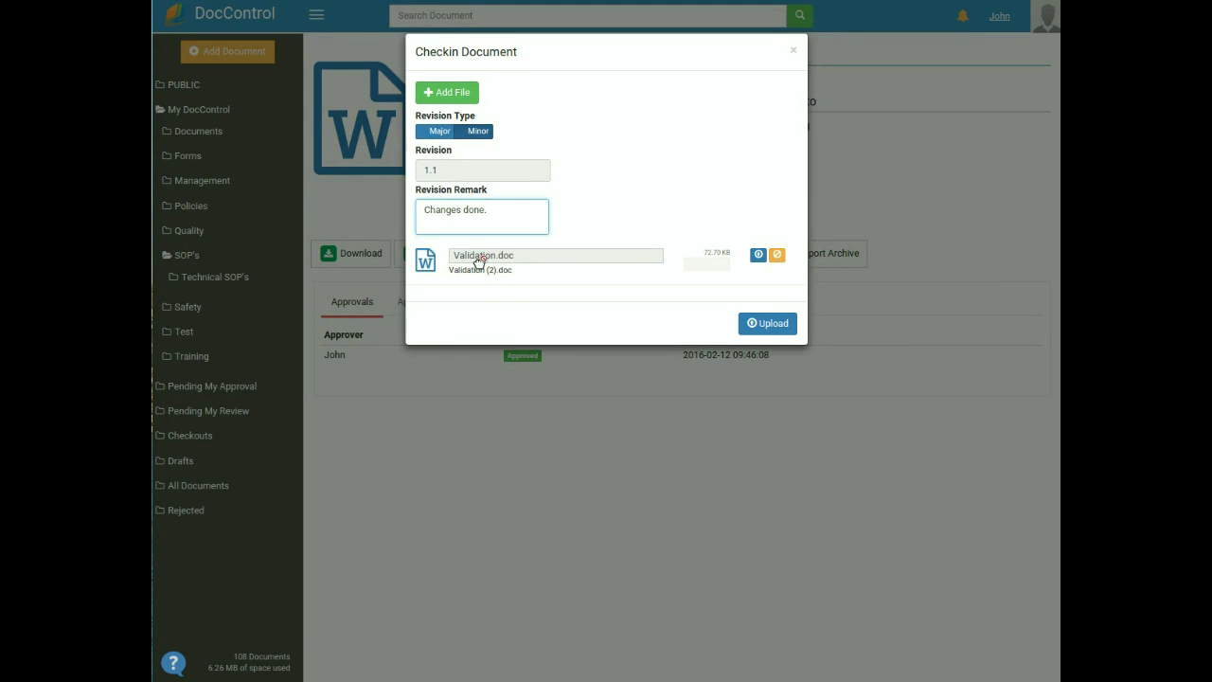
left_click(751, 324)
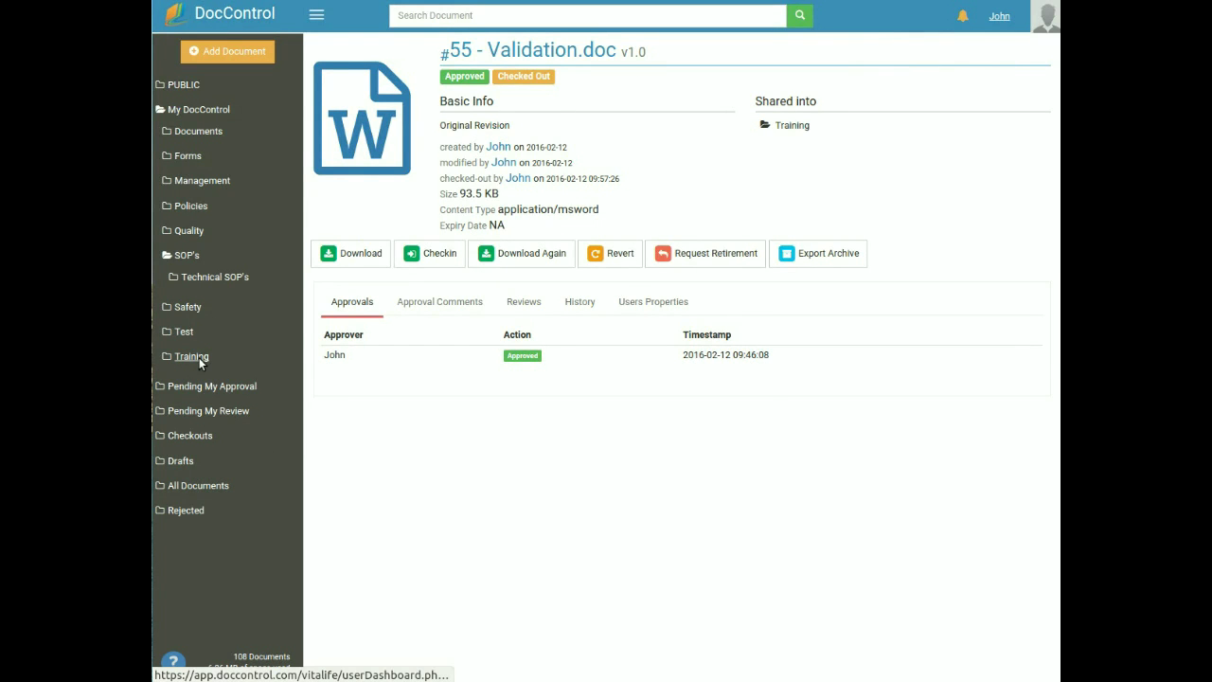
left_click(198, 356)
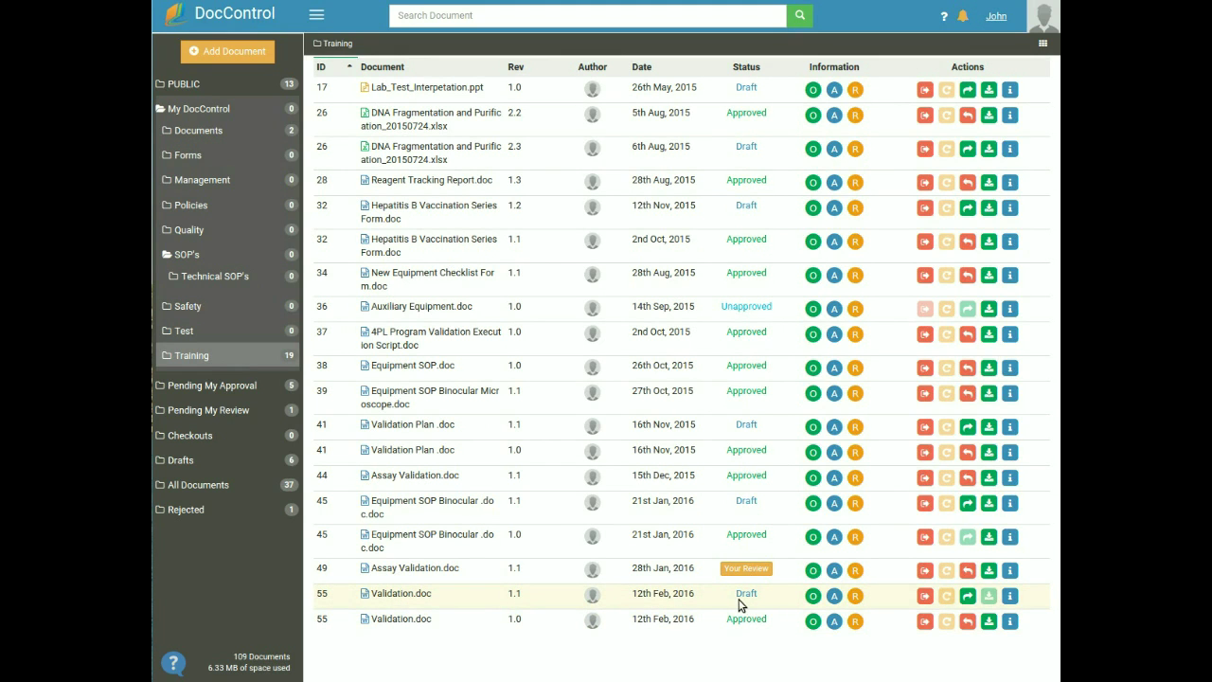
- Request approval for revision 1.1 and approve it from Pending My Approval with comment 'Approved'
left_click(970, 601)
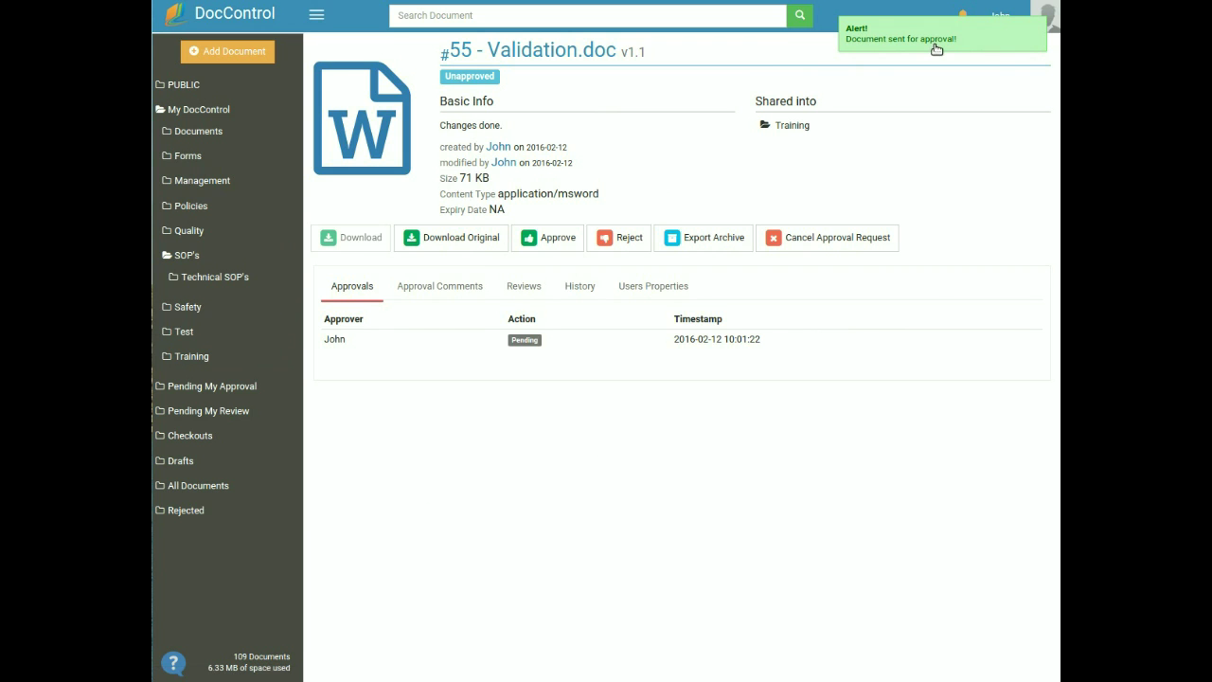
left_click(227, 386)
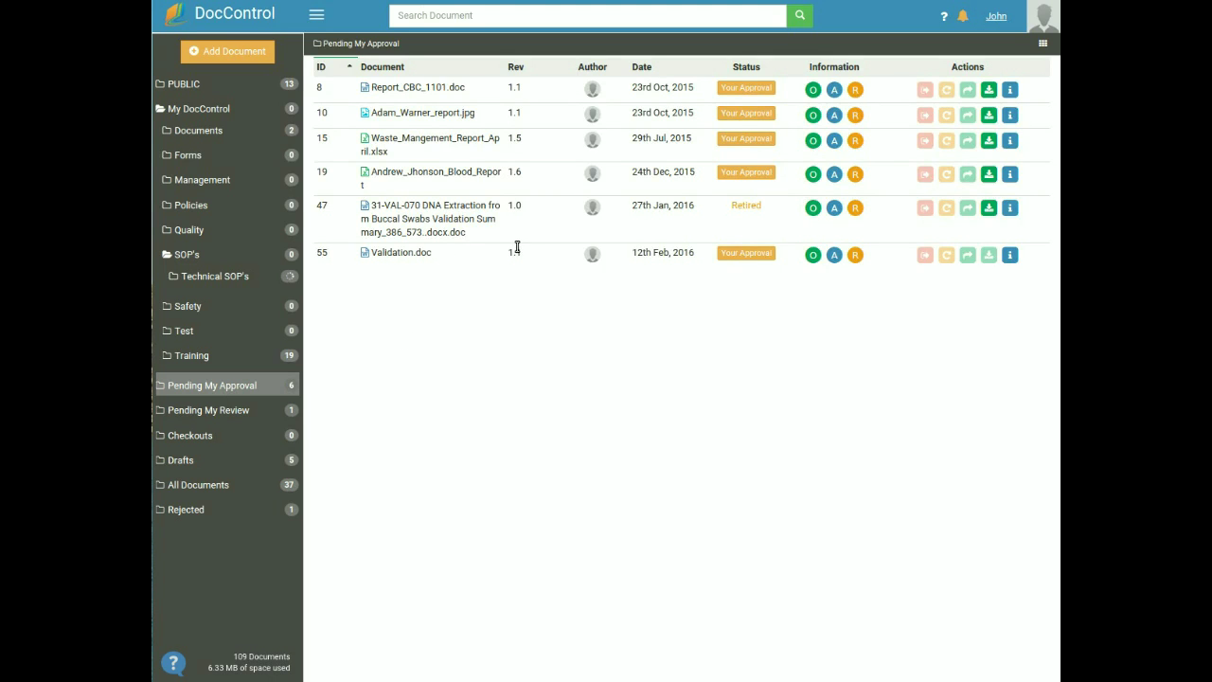
double_click(511, 253)
left_click(528, 258)
left_click(753, 258)
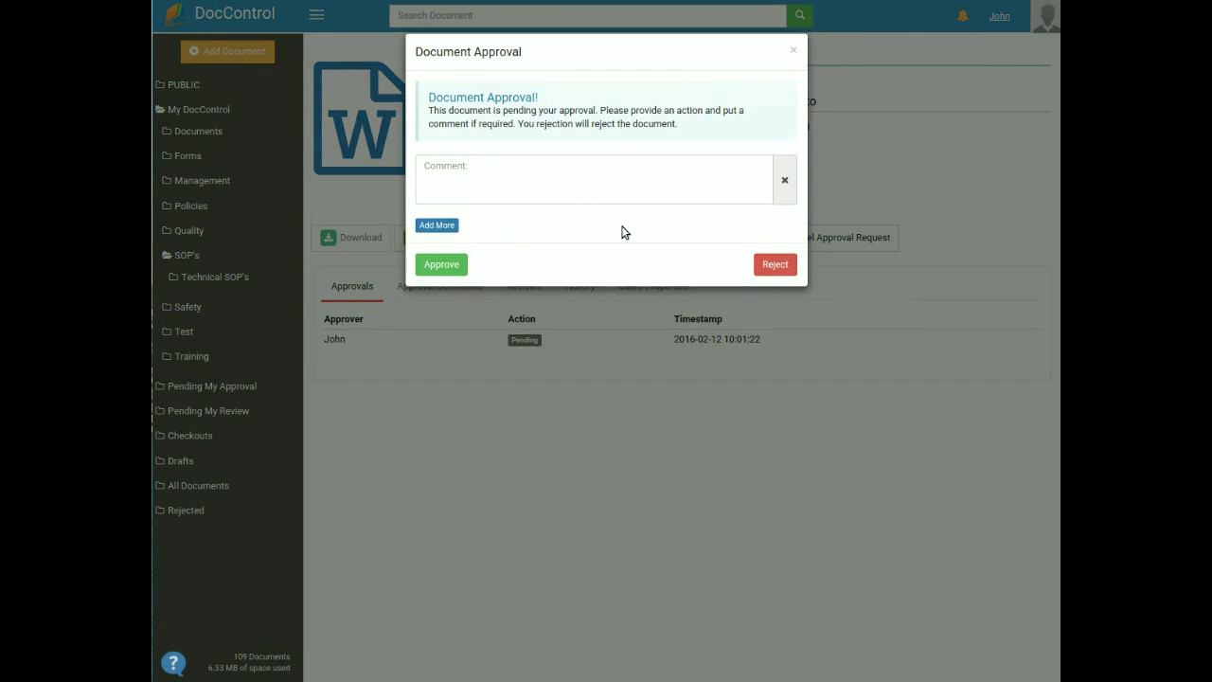
left_click(458, 172)
type("Approved")
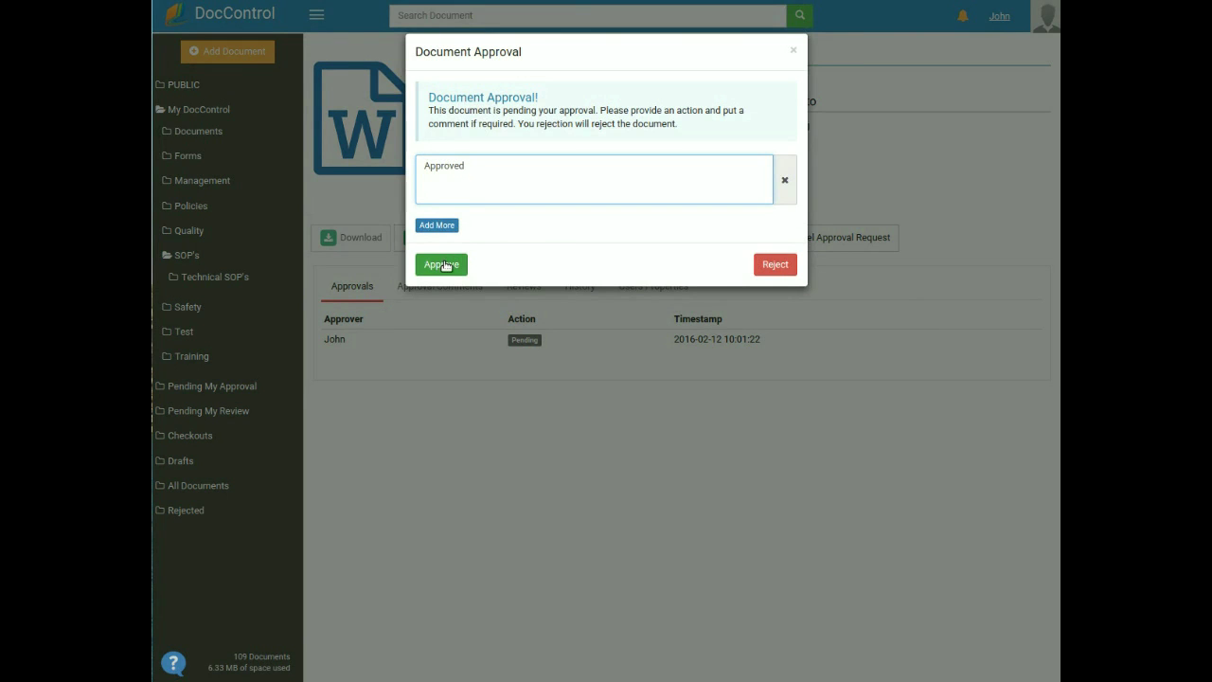
left_click(445, 266)
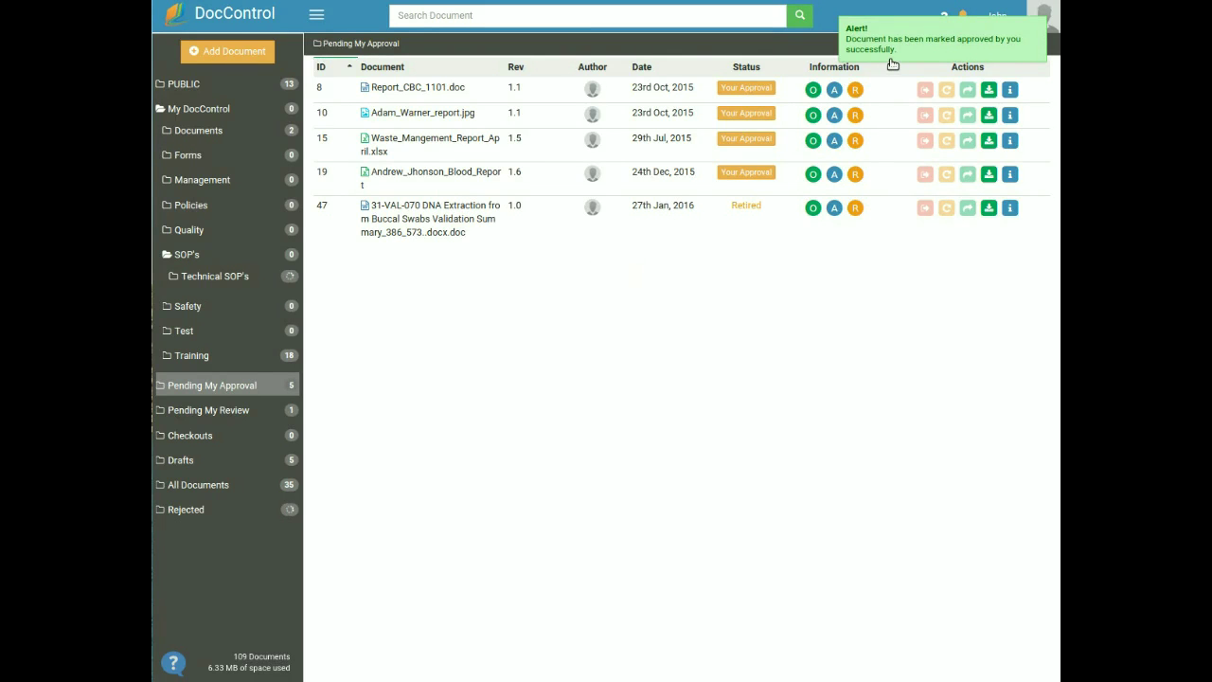
- From the Training folder, open the page for Validation.doc v1.1, approved with remark 'Changes done.'
left_click(201, 358)
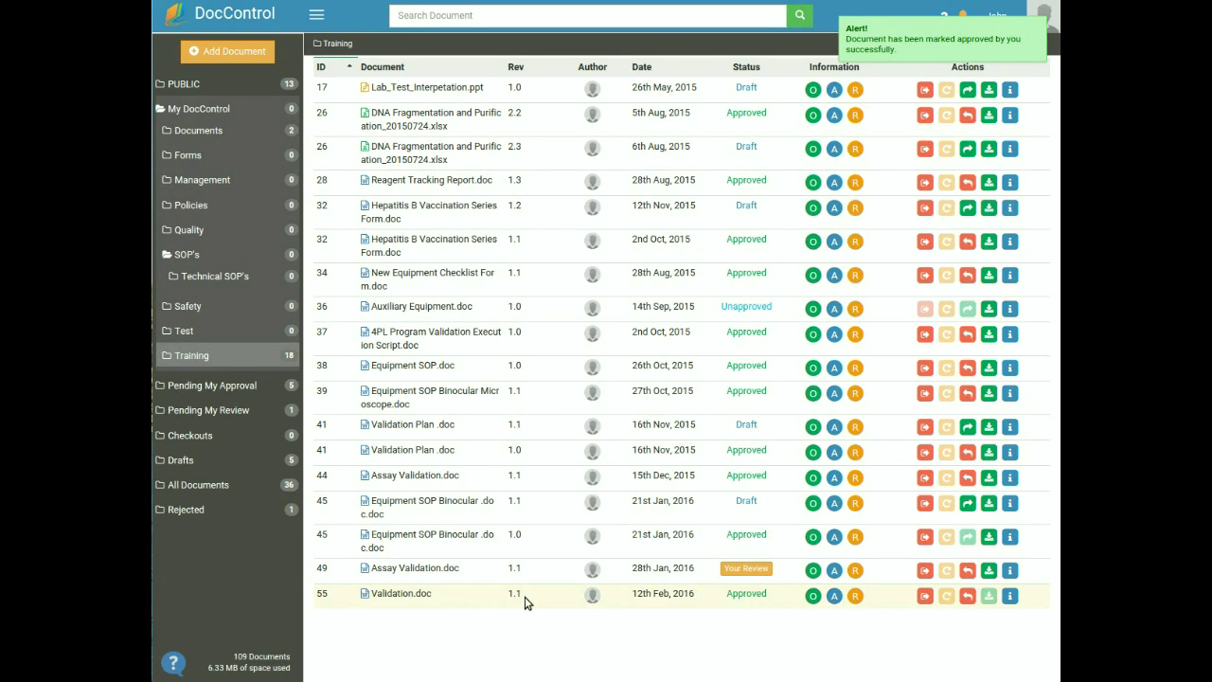
left_click_drag(721, 596, 767, 595)
left_click(773, 613)
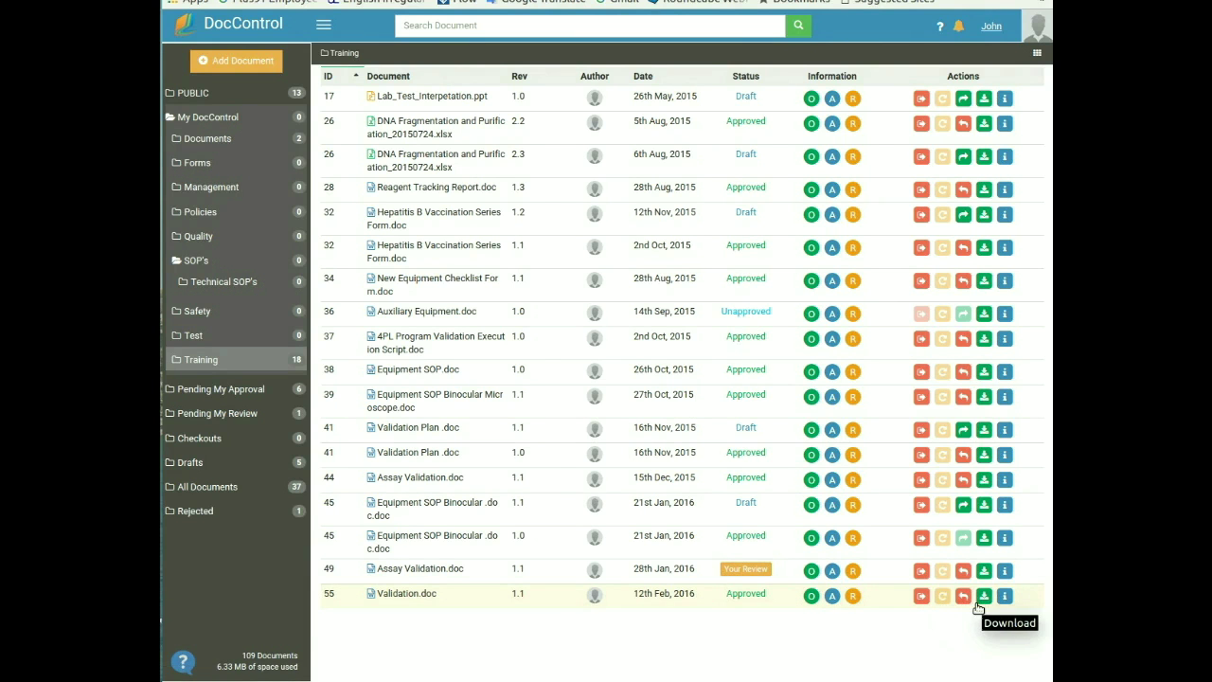
left_click(1004, 595)
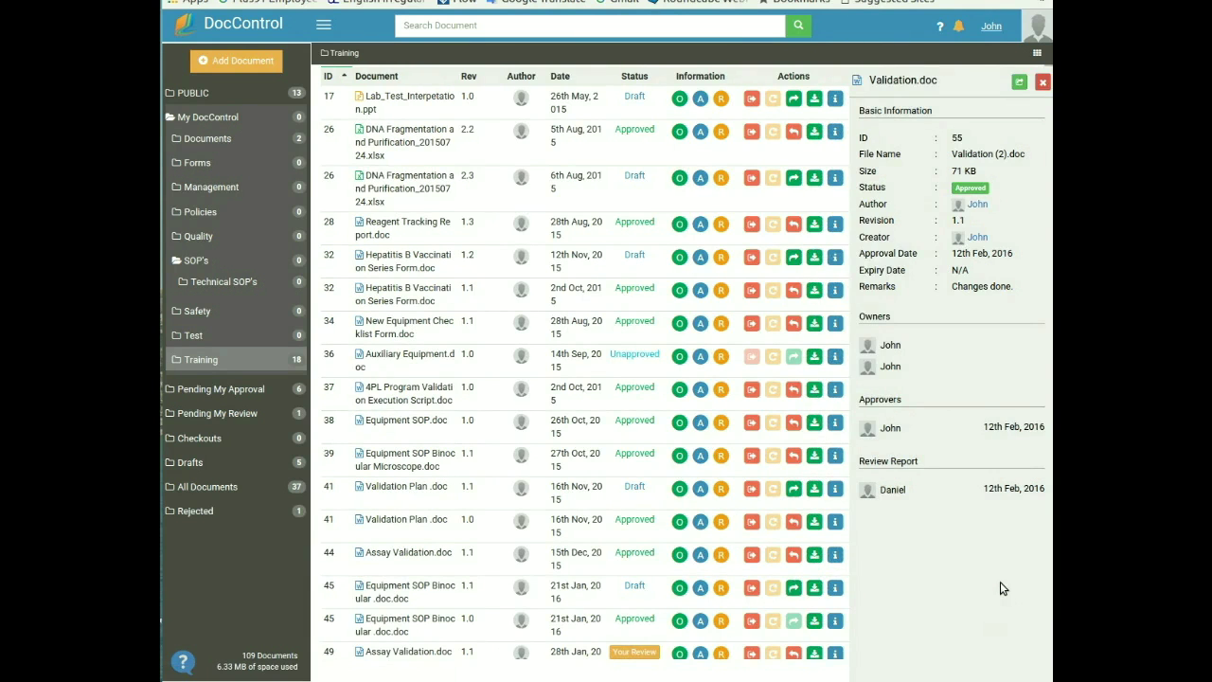
left_click(1019, 83)
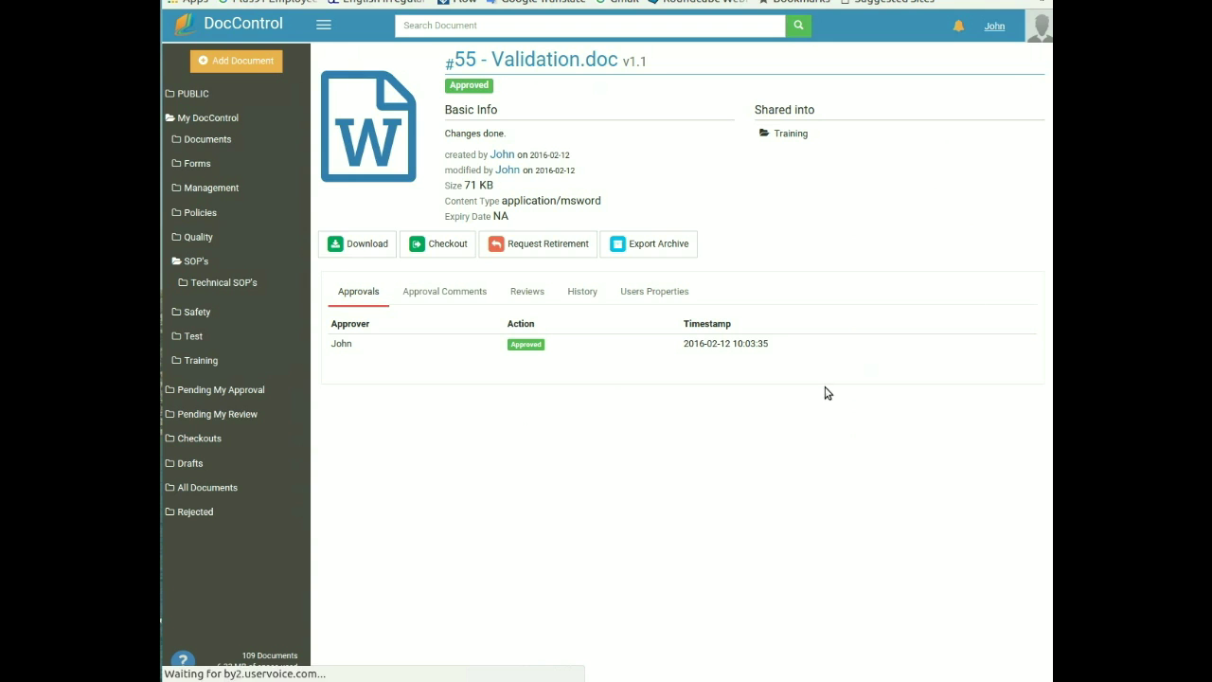
- Request retirement of Validation.doc 1.1 with reason 'NO more needed.' and view Pending My Approval
left_click(502, 244)
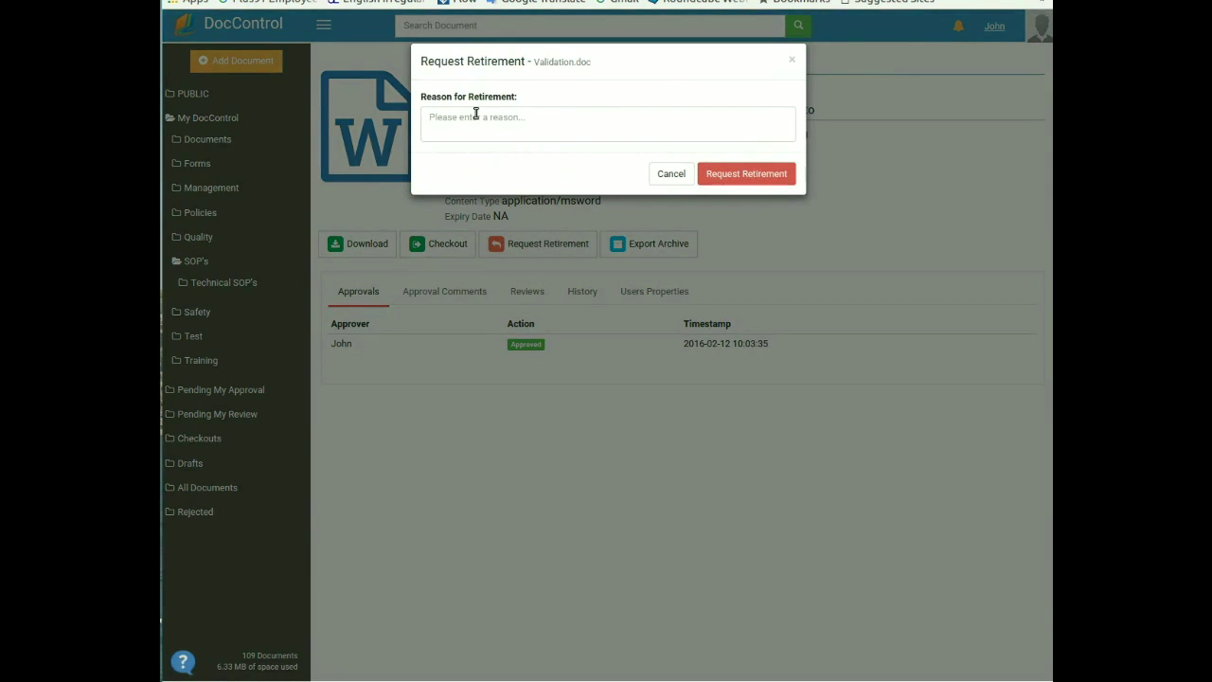
left_click(501, 124)
type("NO")
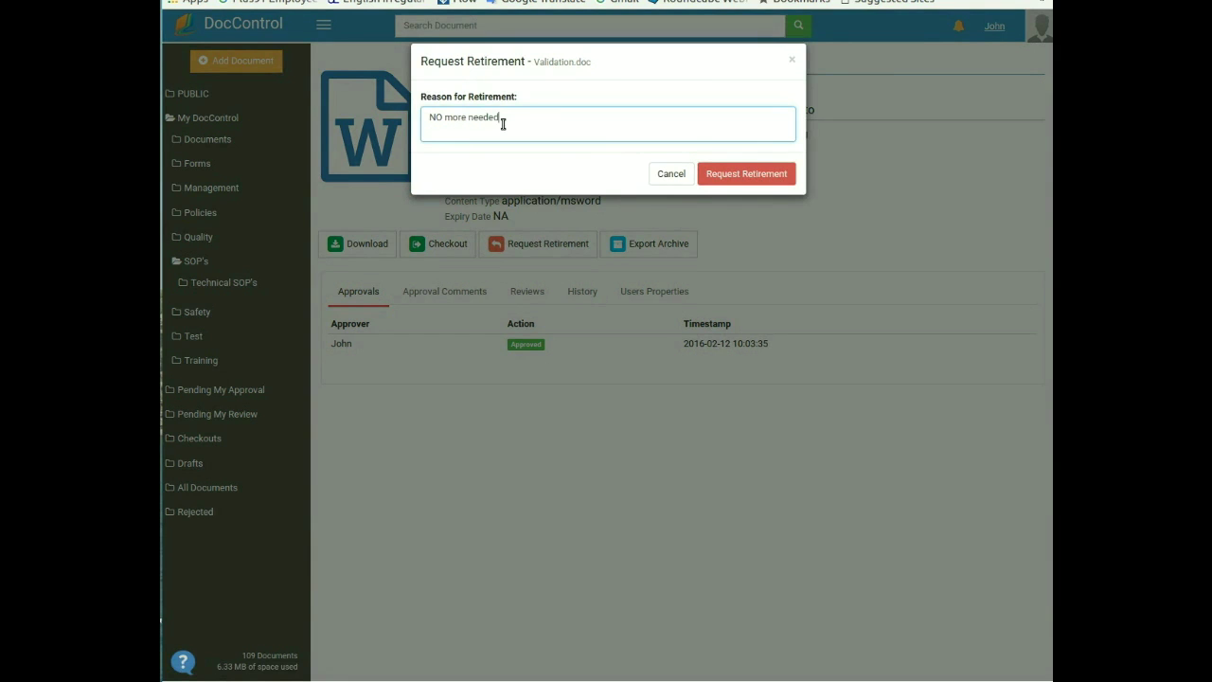
type("more needed.")
left_click(736, 173)
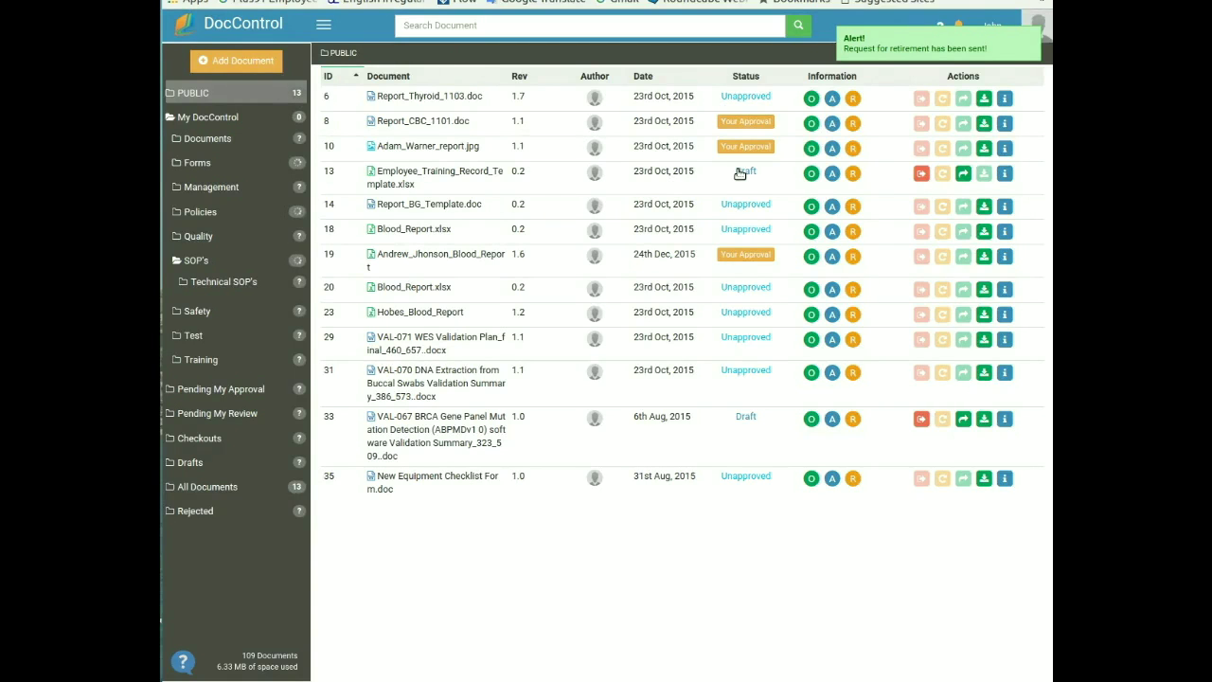
left_click(232, 392)
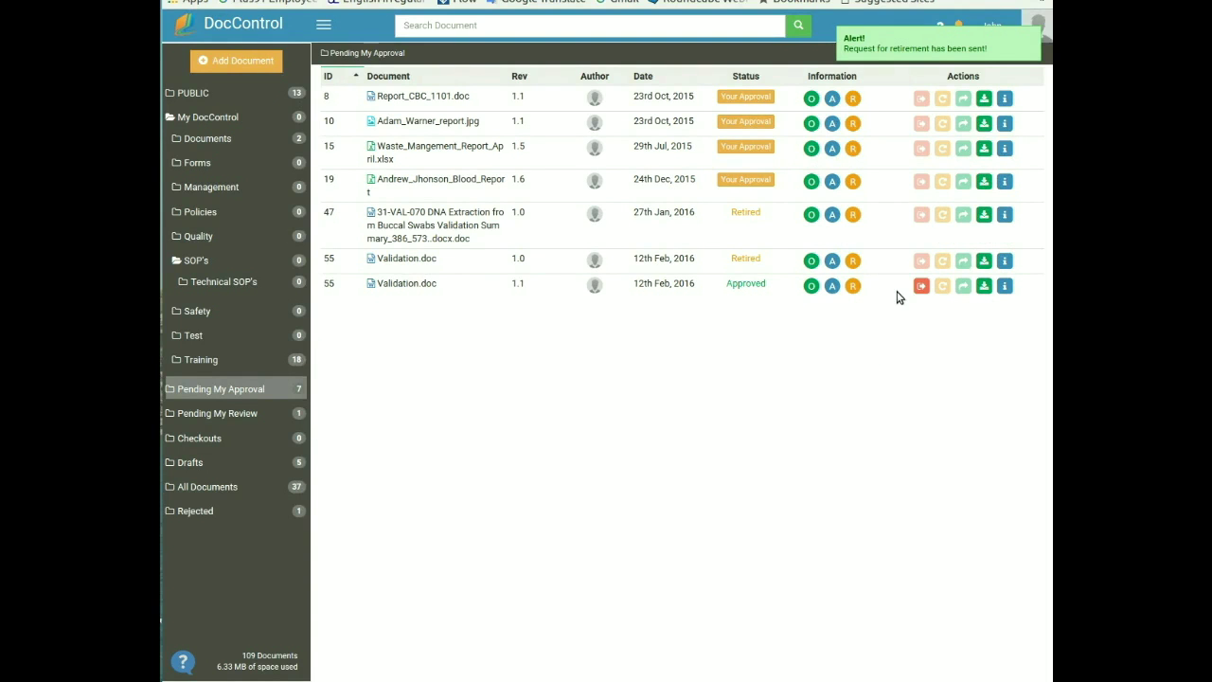
- Approve Validation.doc's retirement with comment 'O', then confirm it's gone from the Training folder
left_click(1004, 286)
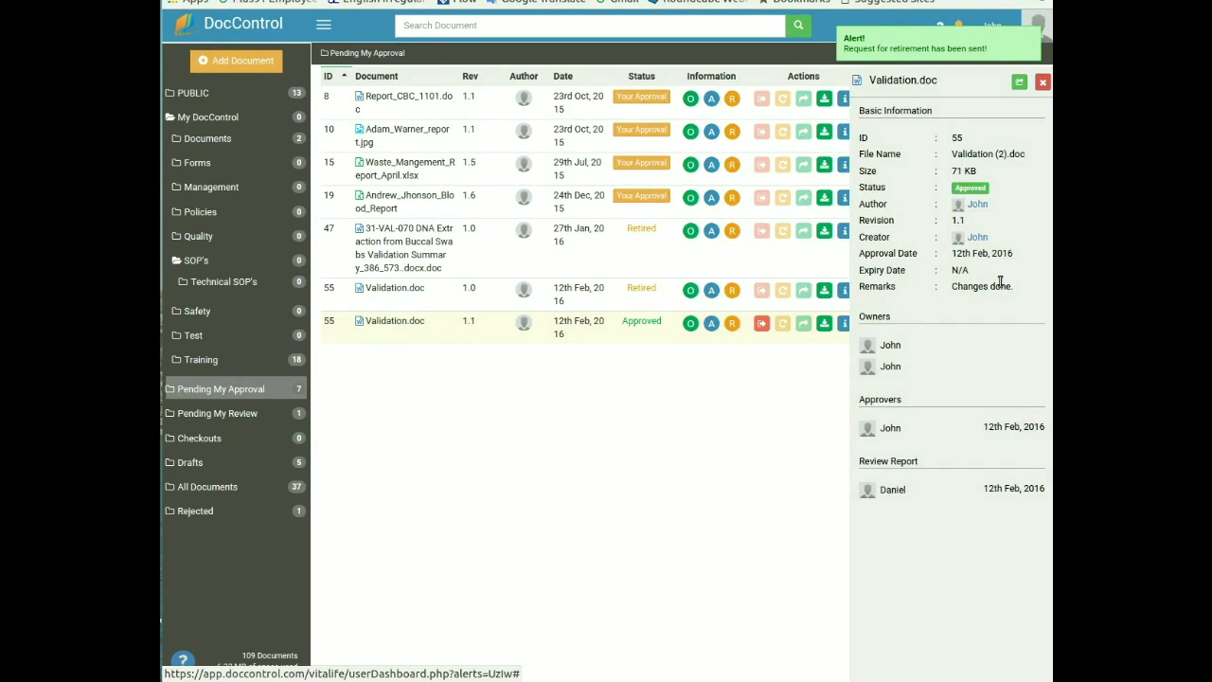
left_click(1017, 85)
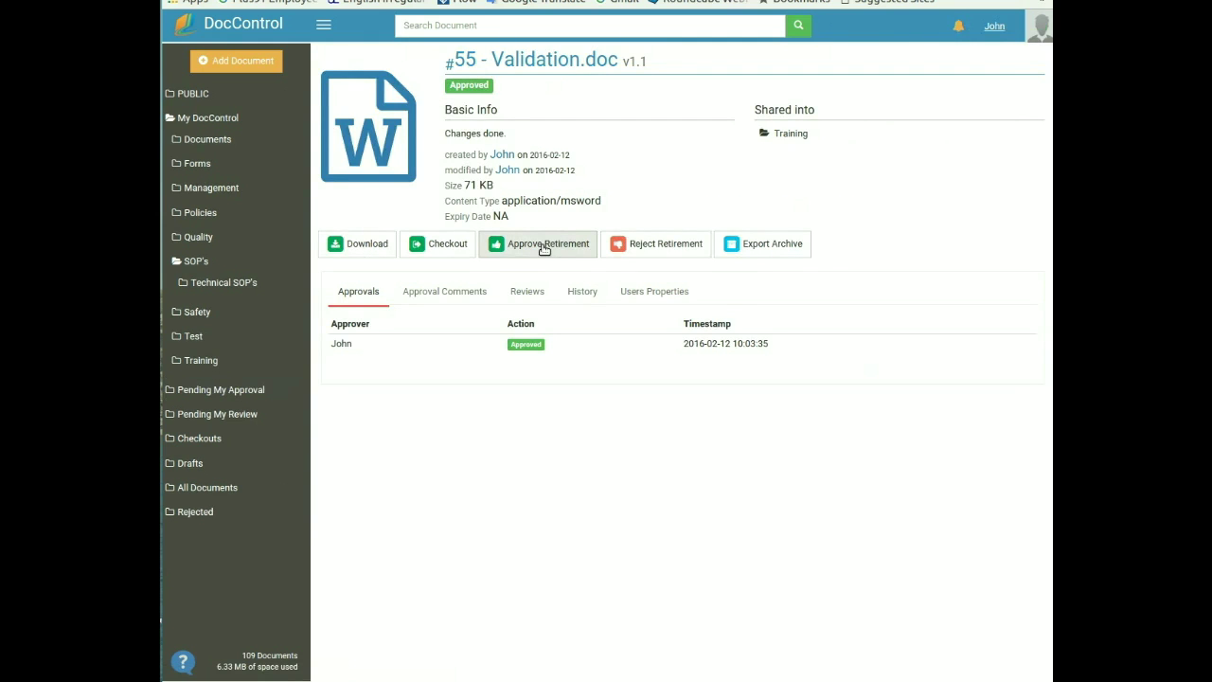
left_click(500, 243)
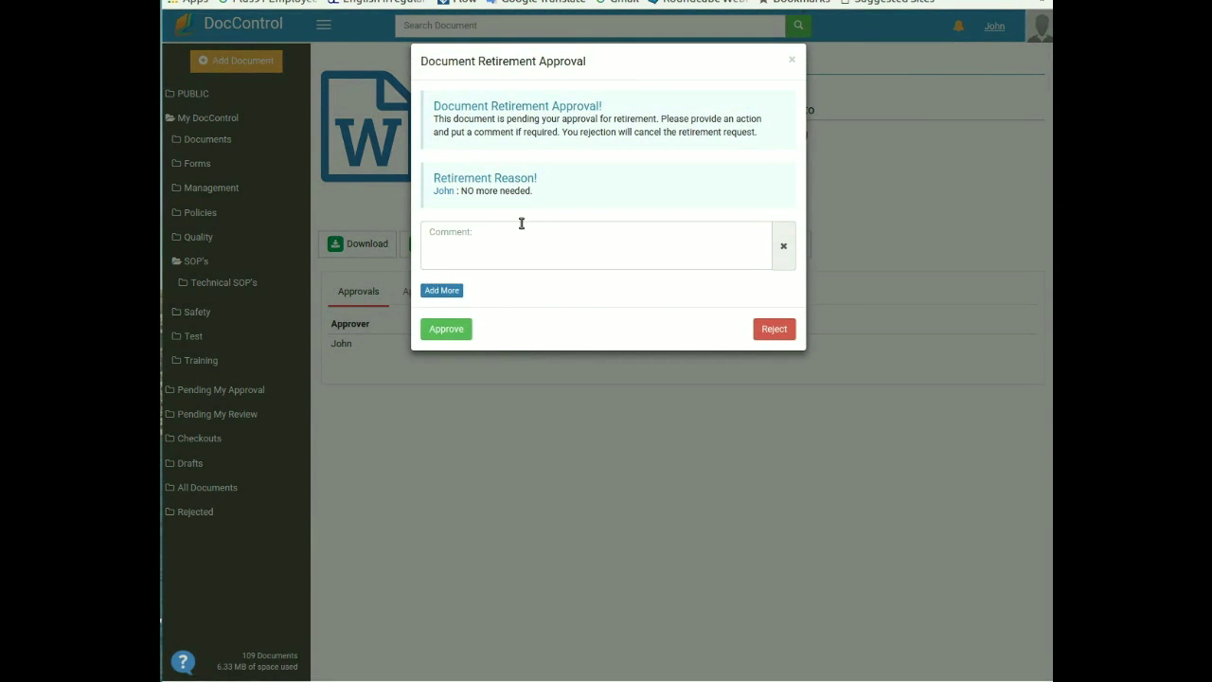
left_click(488, 233)
type("Ok approved.")
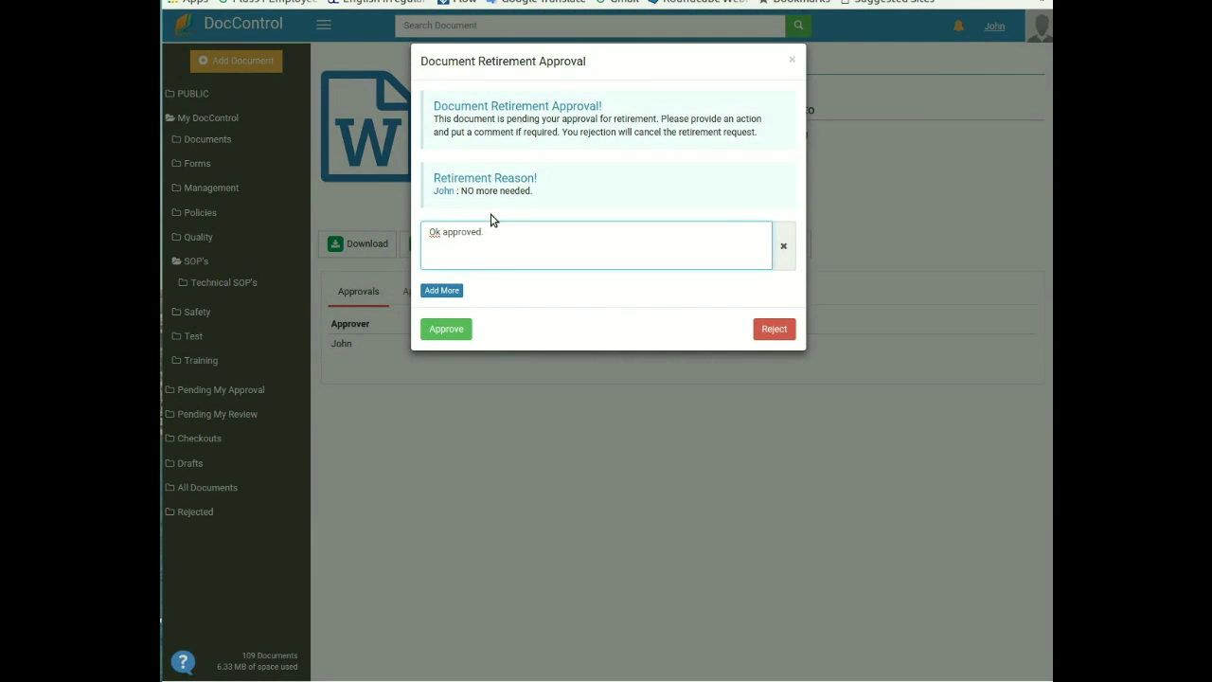
left_click(451, 329)
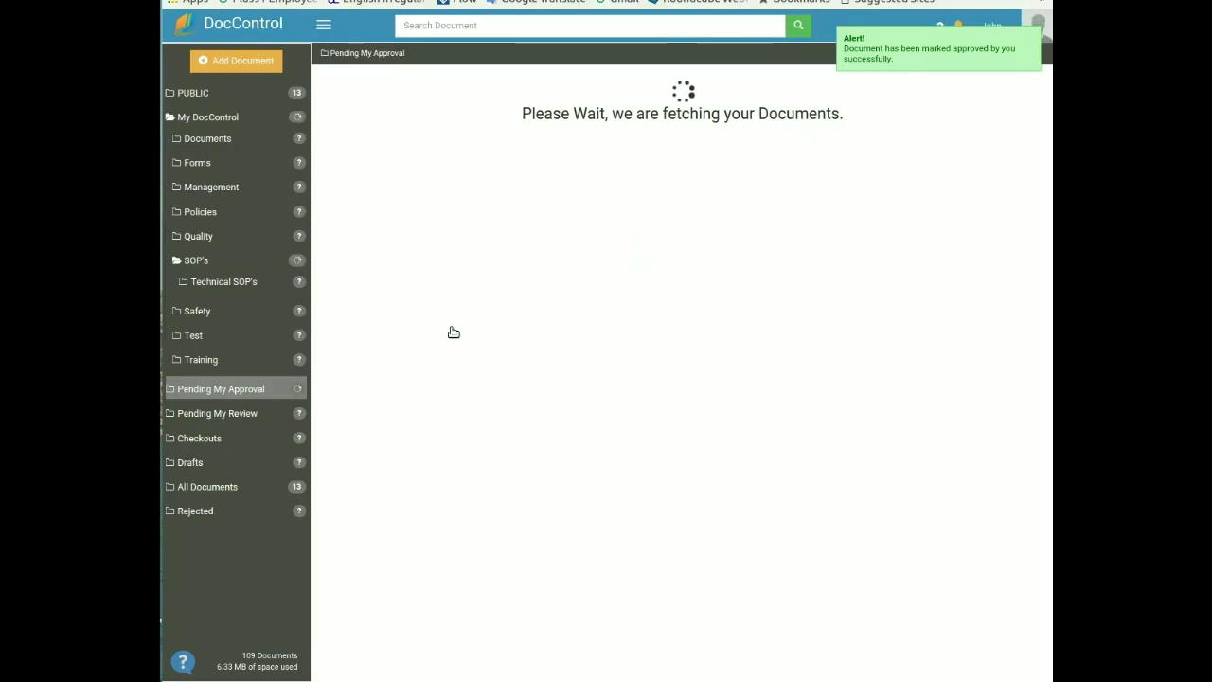
left_click(249, 359)
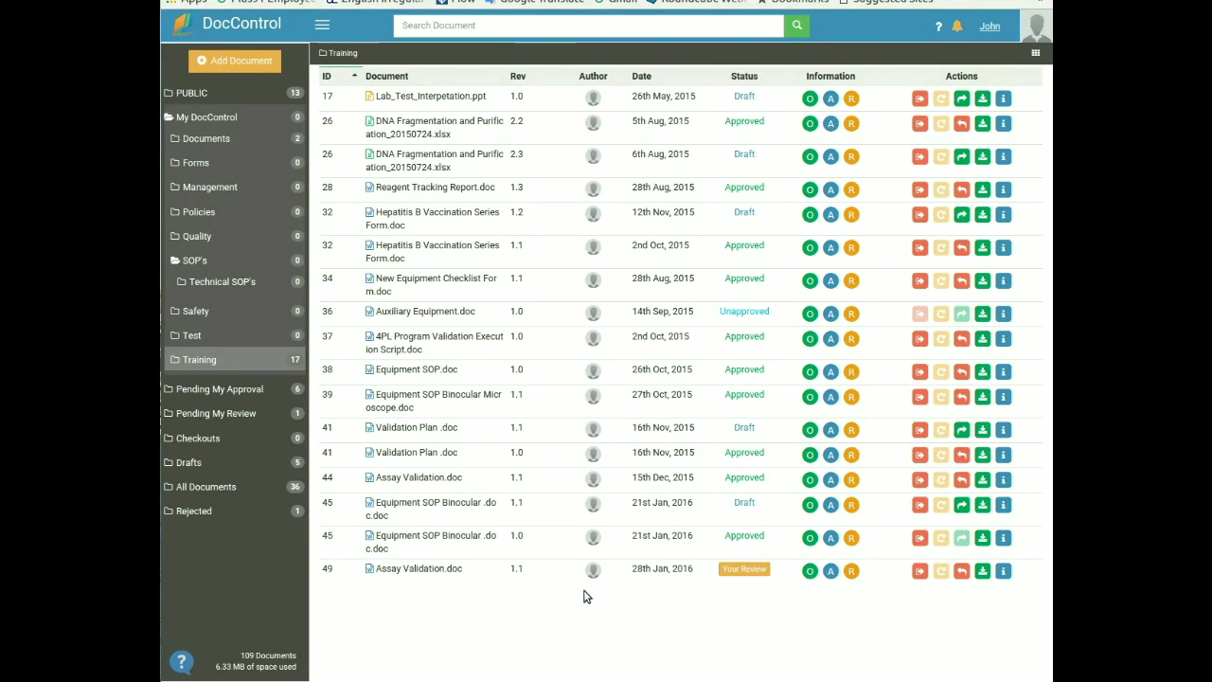
- From Pending My Review, mark Assay Validation.doc v1.1 as reviewed
left_click(232, 418)
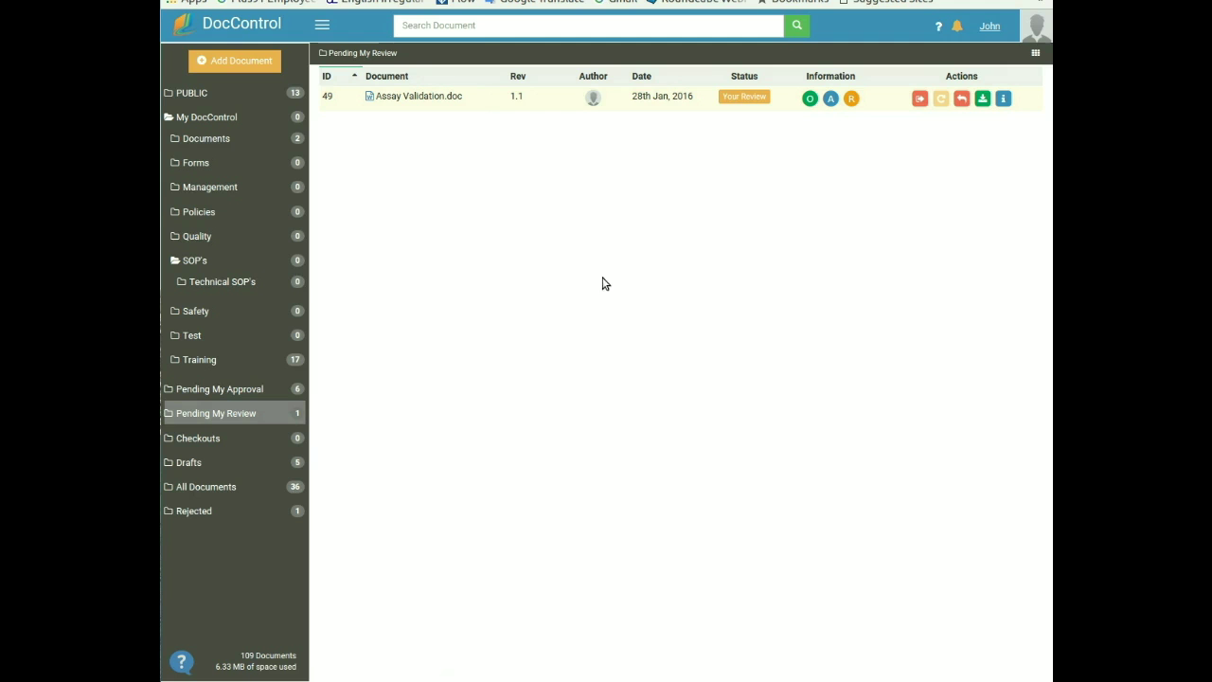
left_click(745, 98)
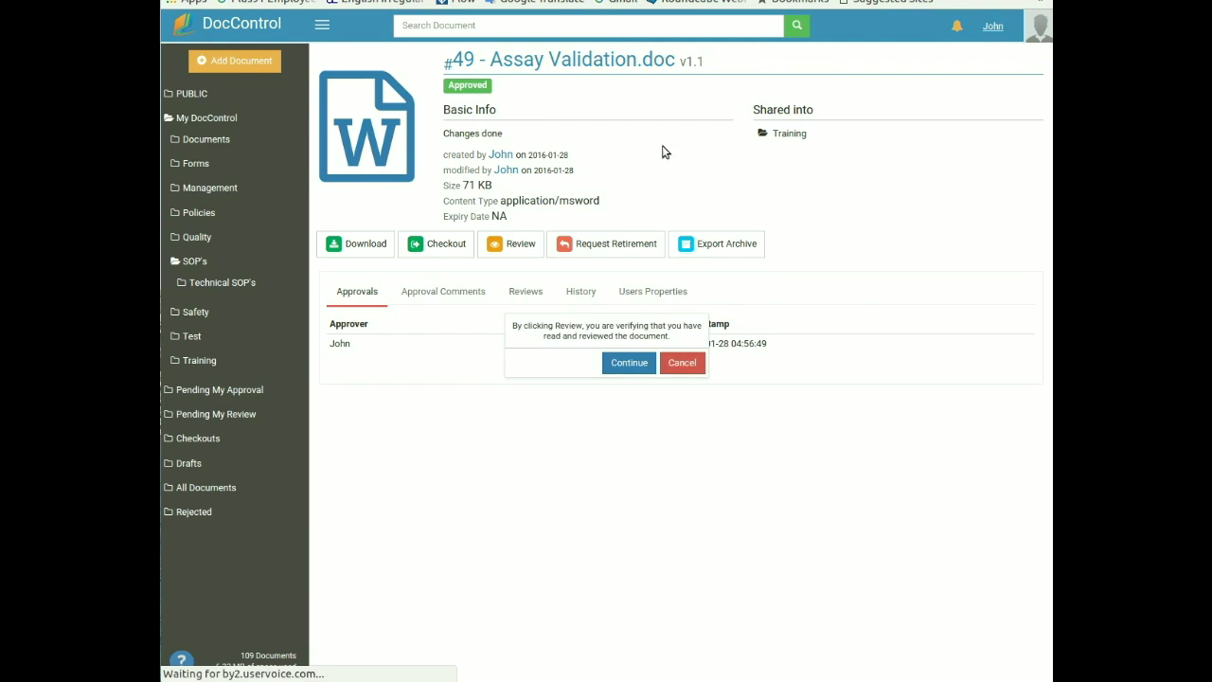
left_click(625, 367)
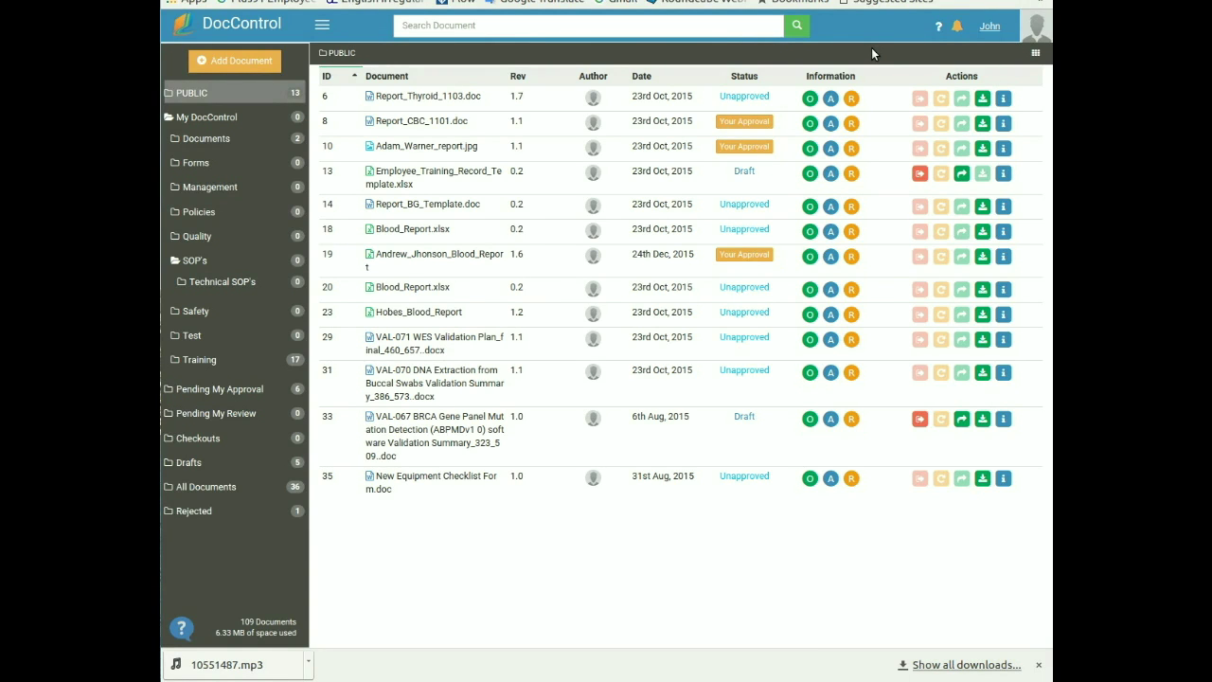
- Go to the Admin Panel from the account menu and look over the dashboard
left_click(1032, 34)
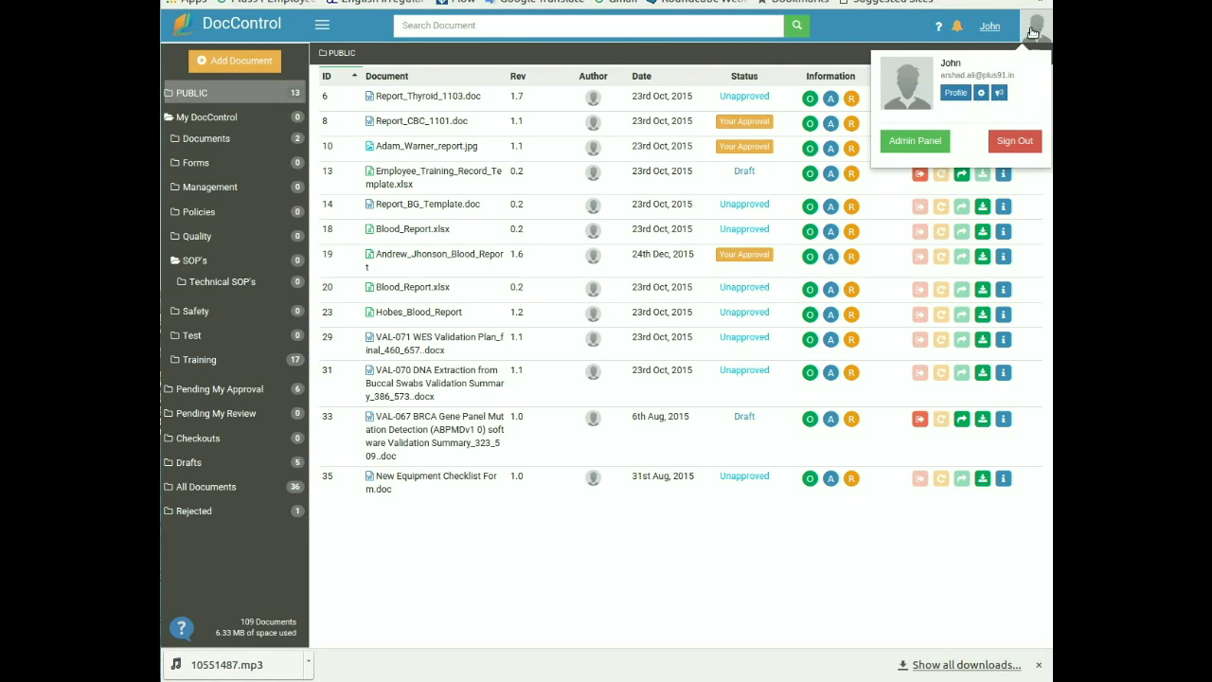
left_click(915, 147)
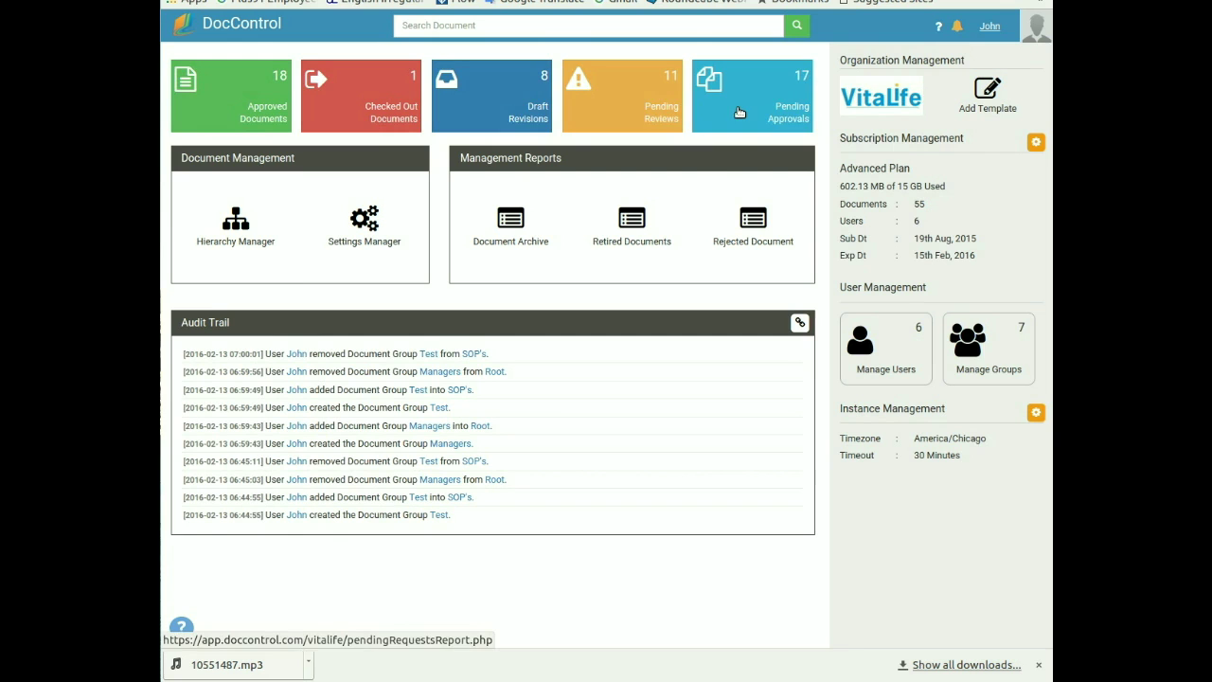
left_click_drag(168, 163, 298, 155)
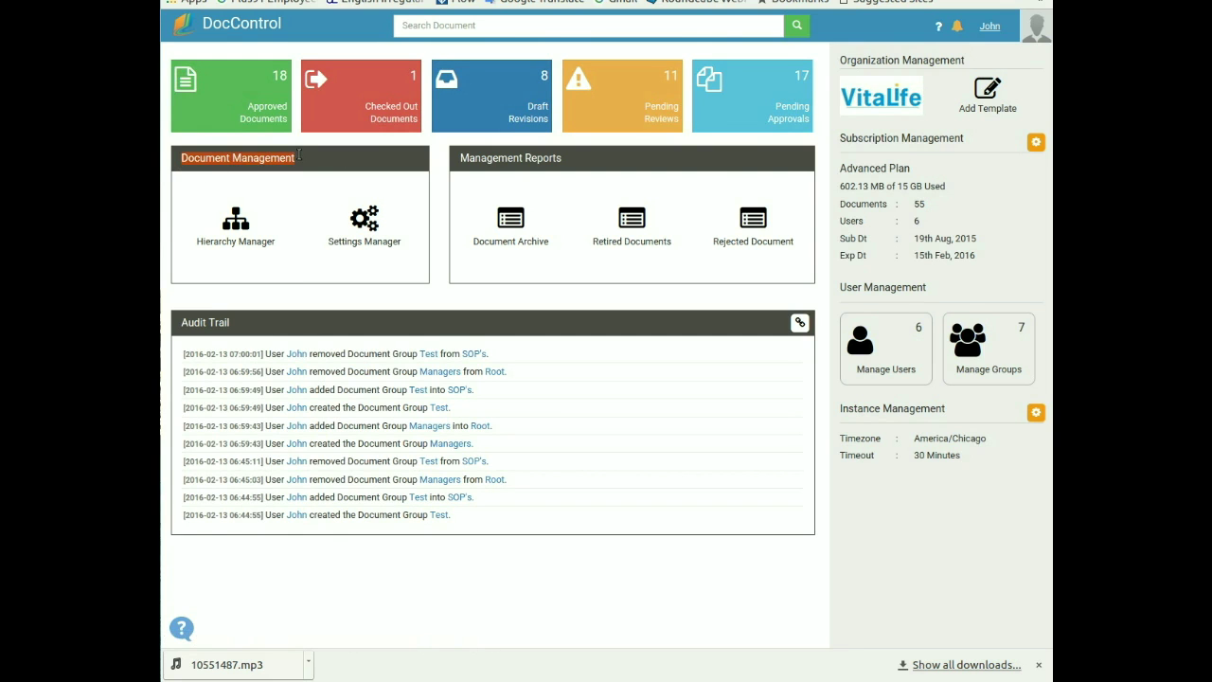
left_click_drag(454, 162, 577, 164)
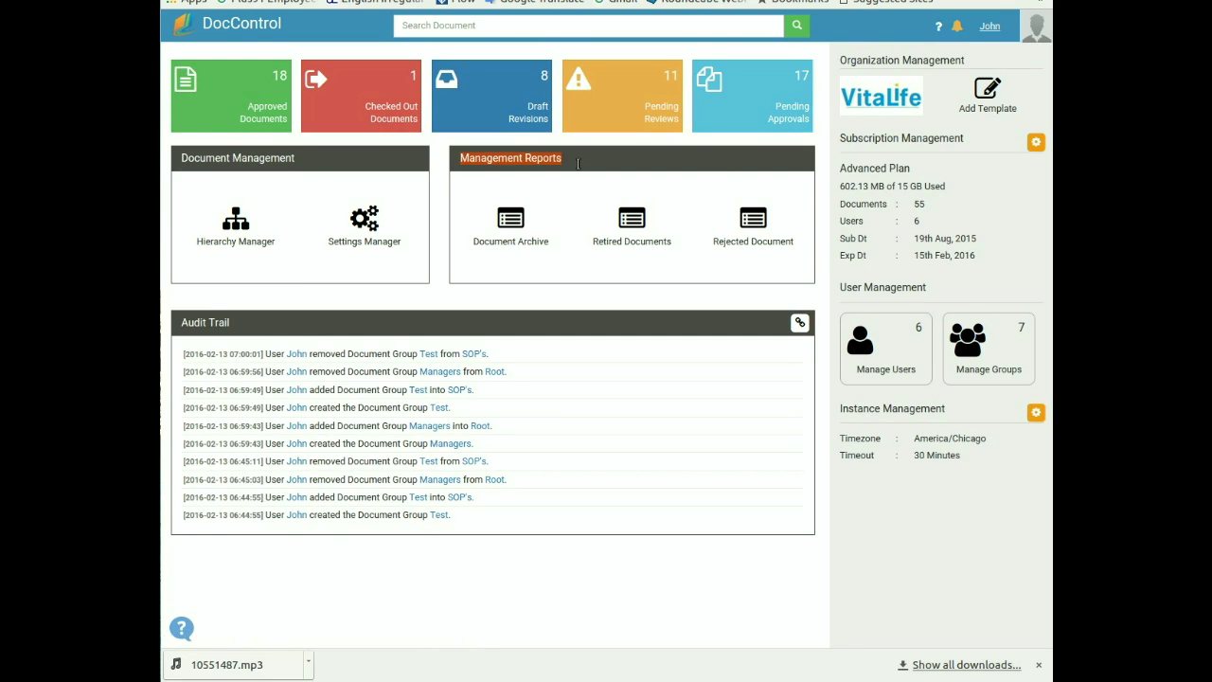
- In the Hierarchy Manager, create a top-level group named 'Managers'
left_click(305, 165)
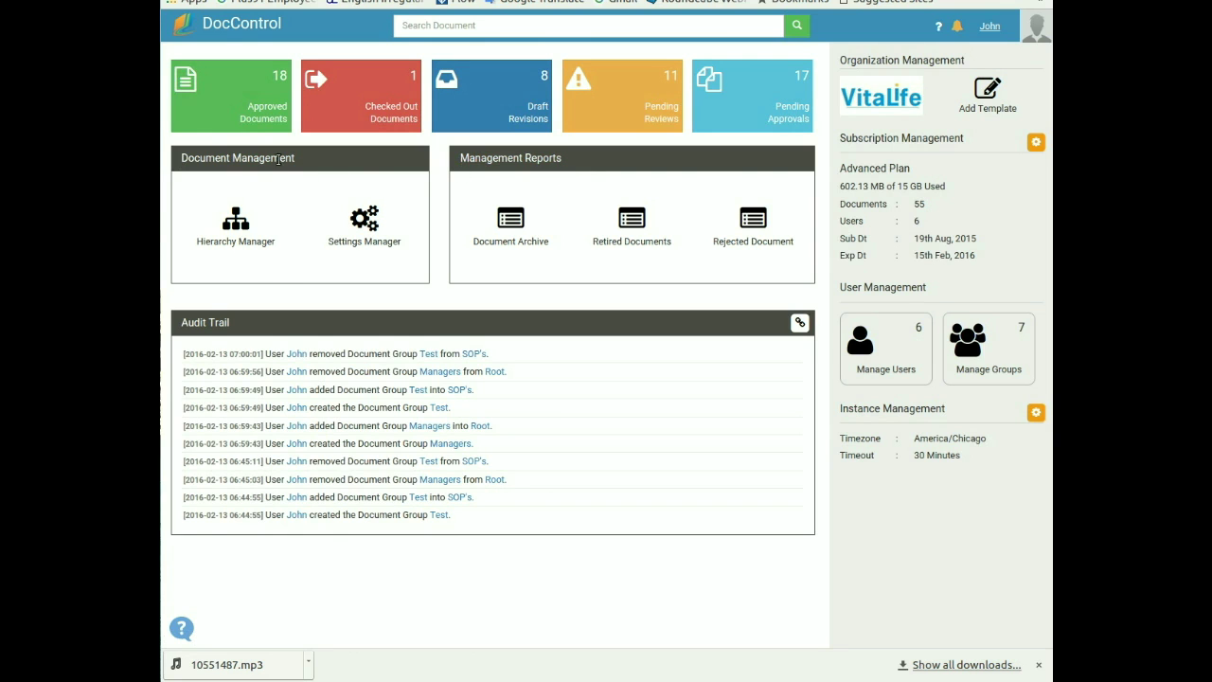
left_click(237, 224)
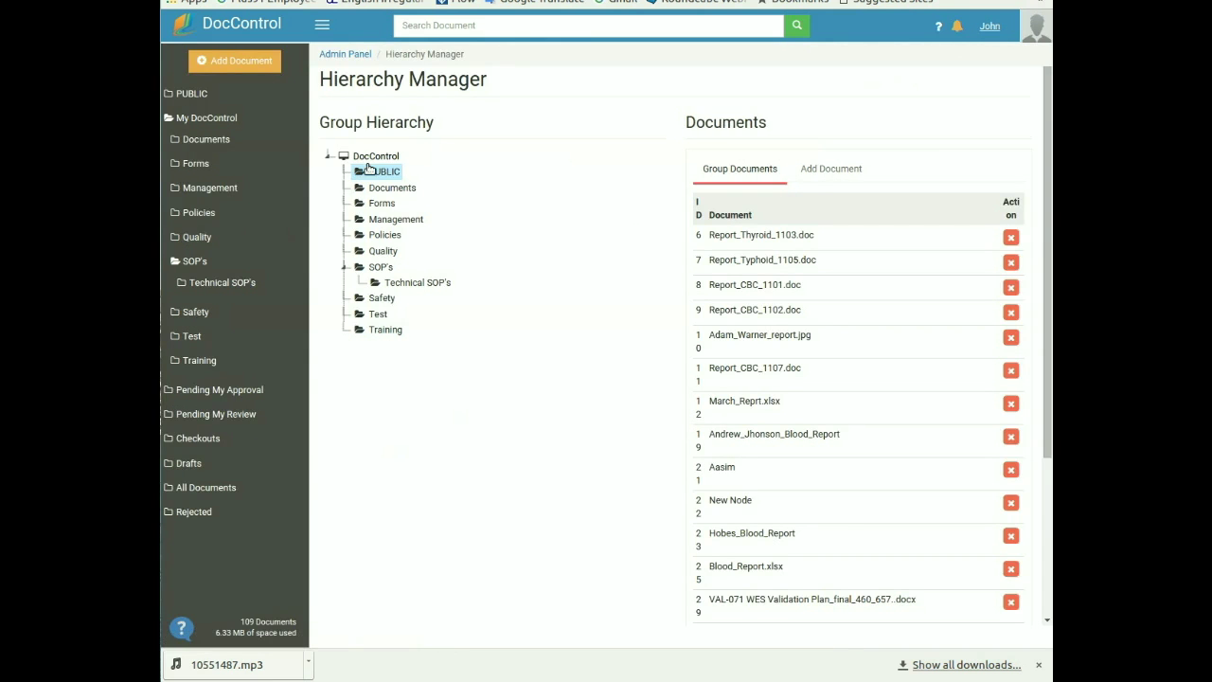
right_click(372, 159)
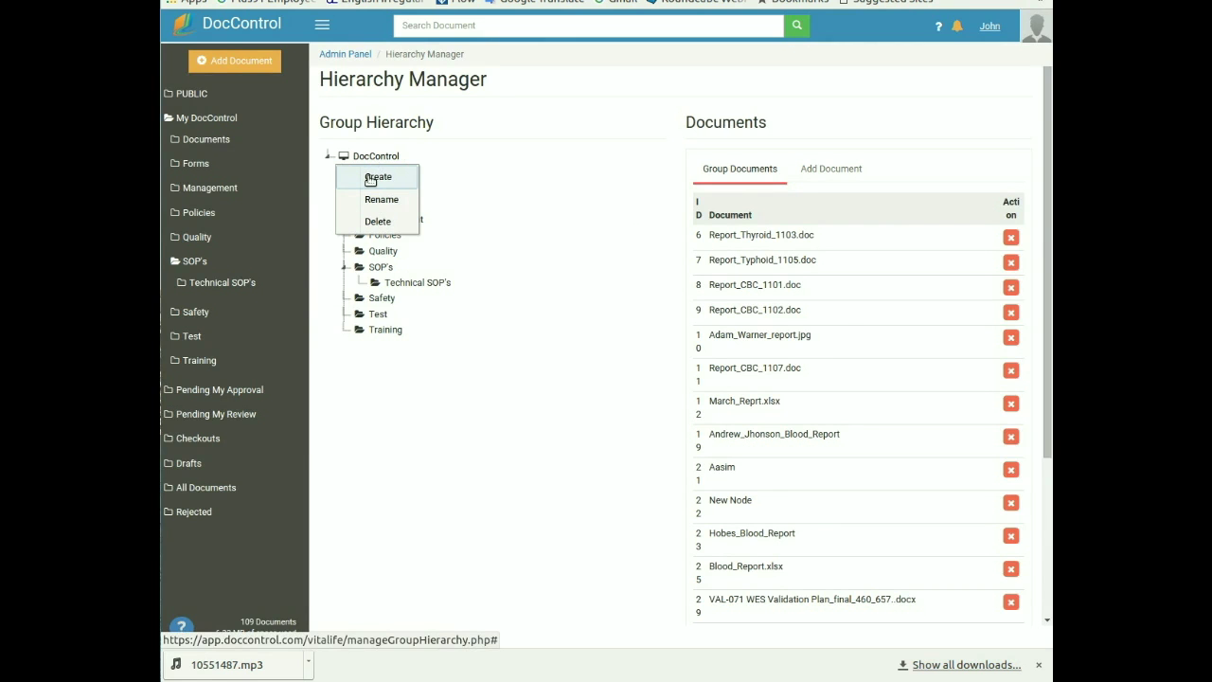
left_click(375, 177)
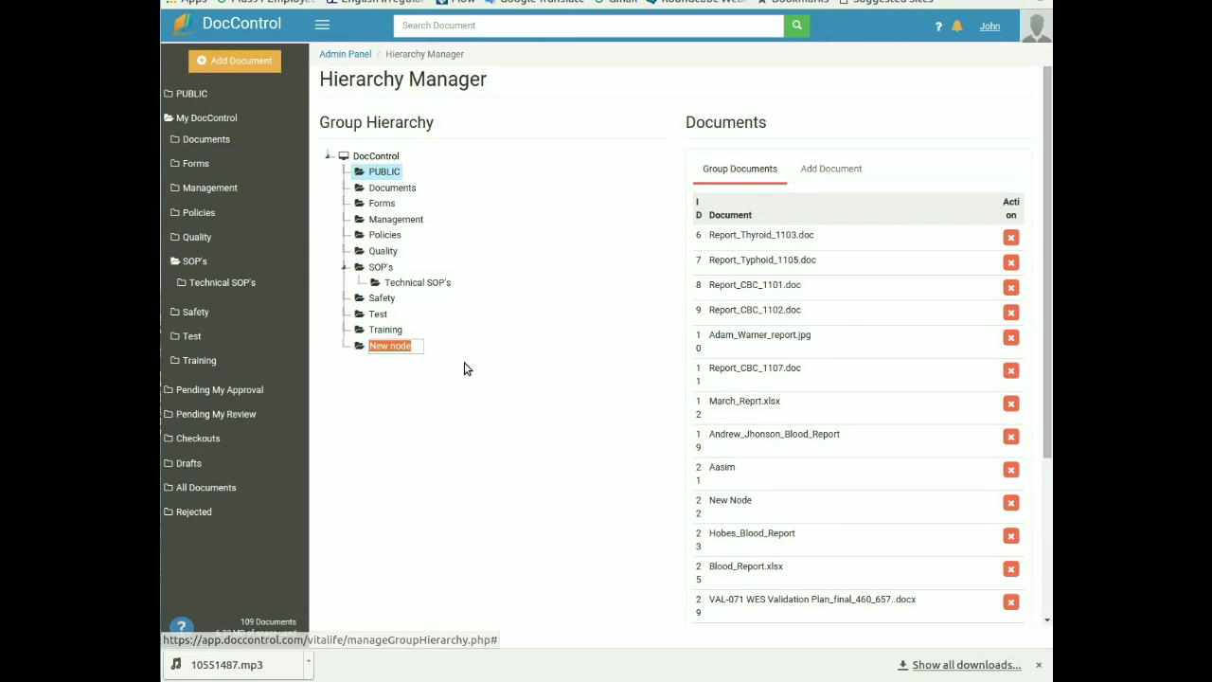
type("Managers")
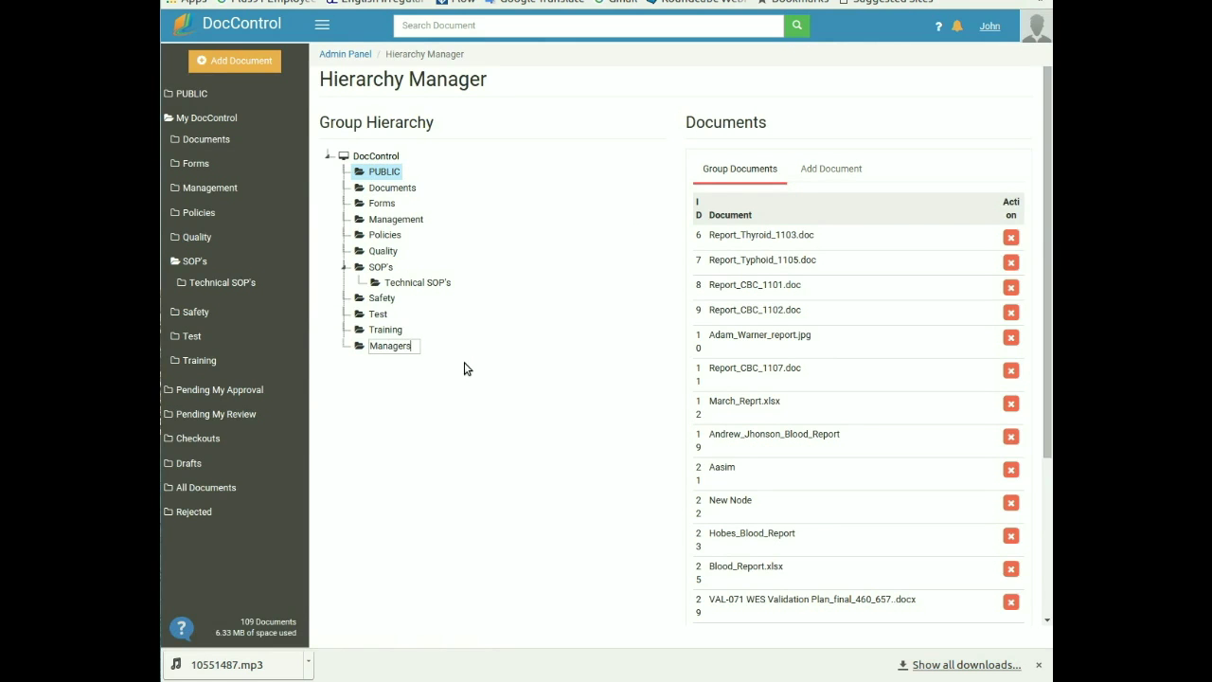
key("Return")
- Add a 'Test1' subgroup under the SOP's group
right_click(383, 270)
left_click(390, 289)
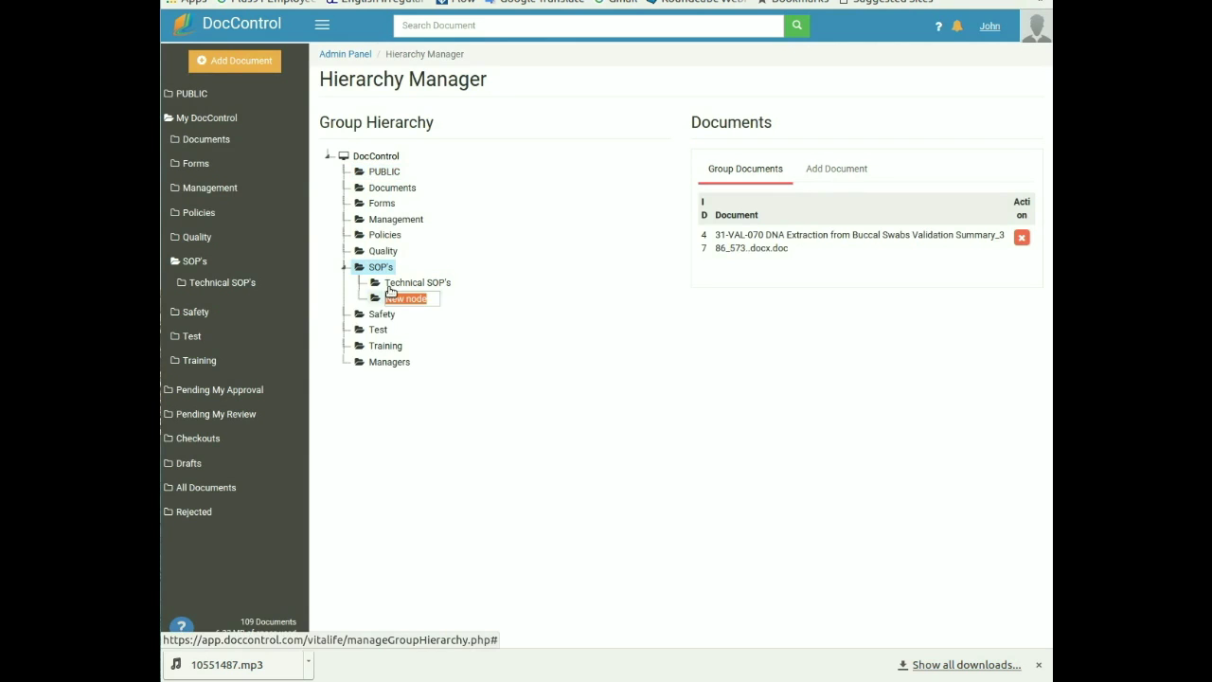
type("Test1")
key("Return")
- Delete the Managers group and return to the admin dashboard
right_click(396, 370)
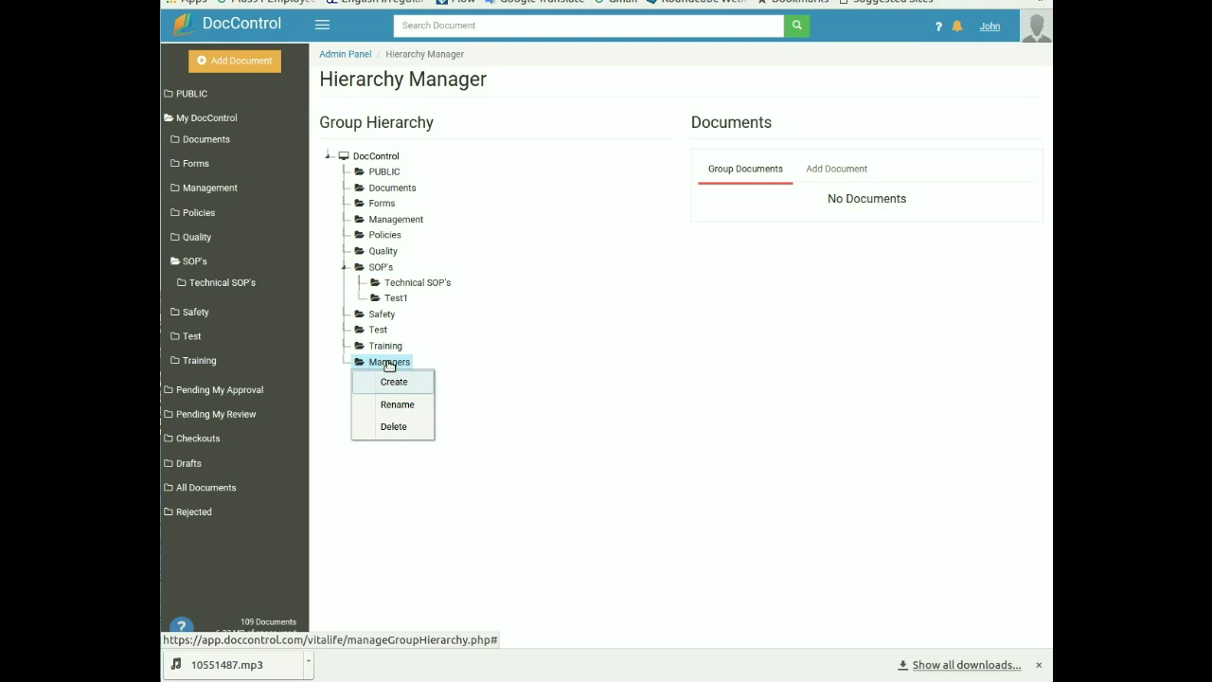
left_click(405, 431)
left_click(714, 94)
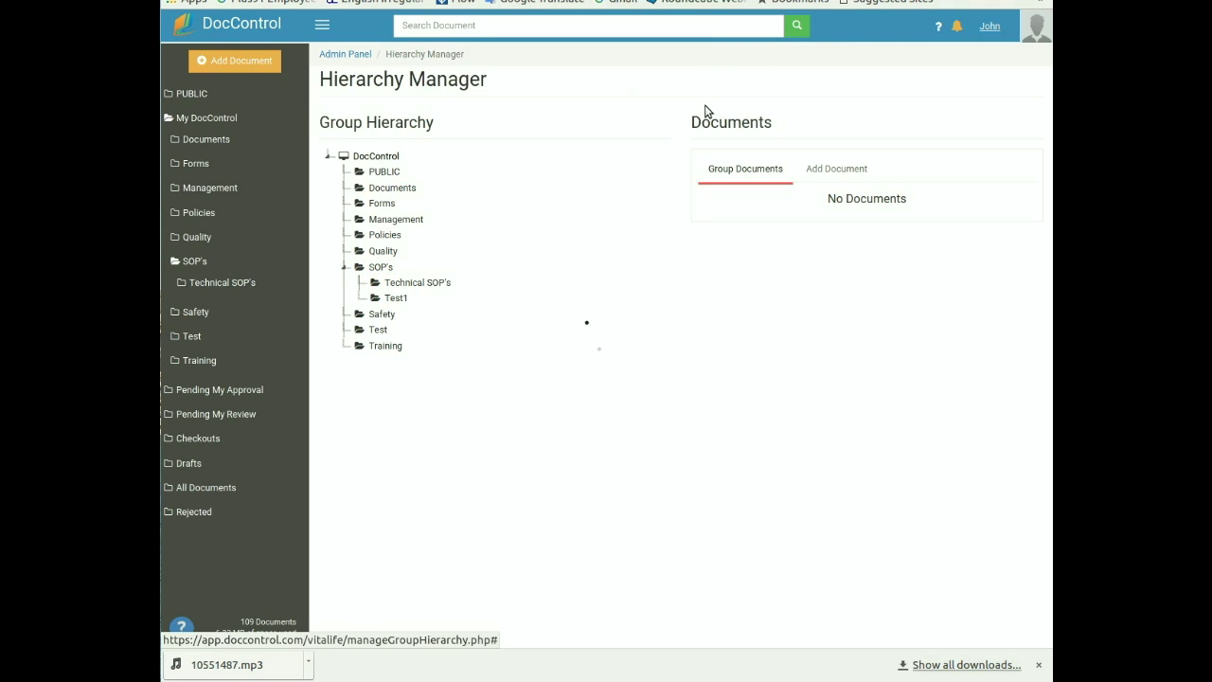
left_click(363, 59)
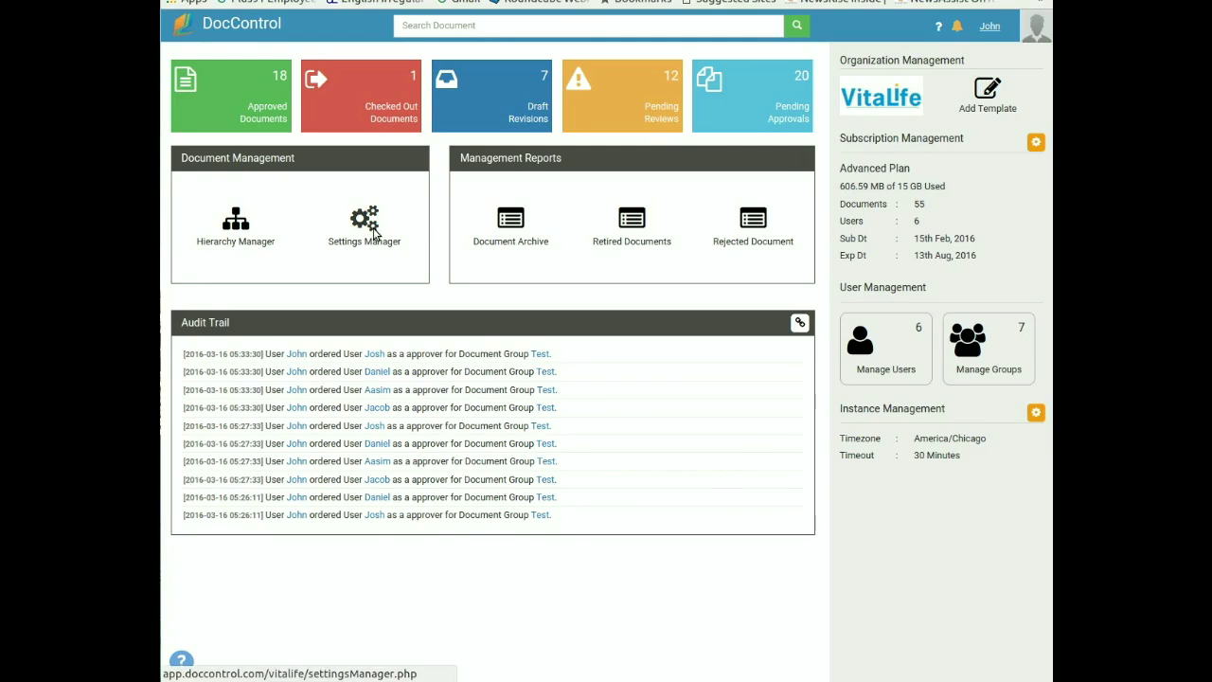
- Open Settings Manager on the Test group, showing four concurrent approvers and one reviewer
left_click(374, 234)
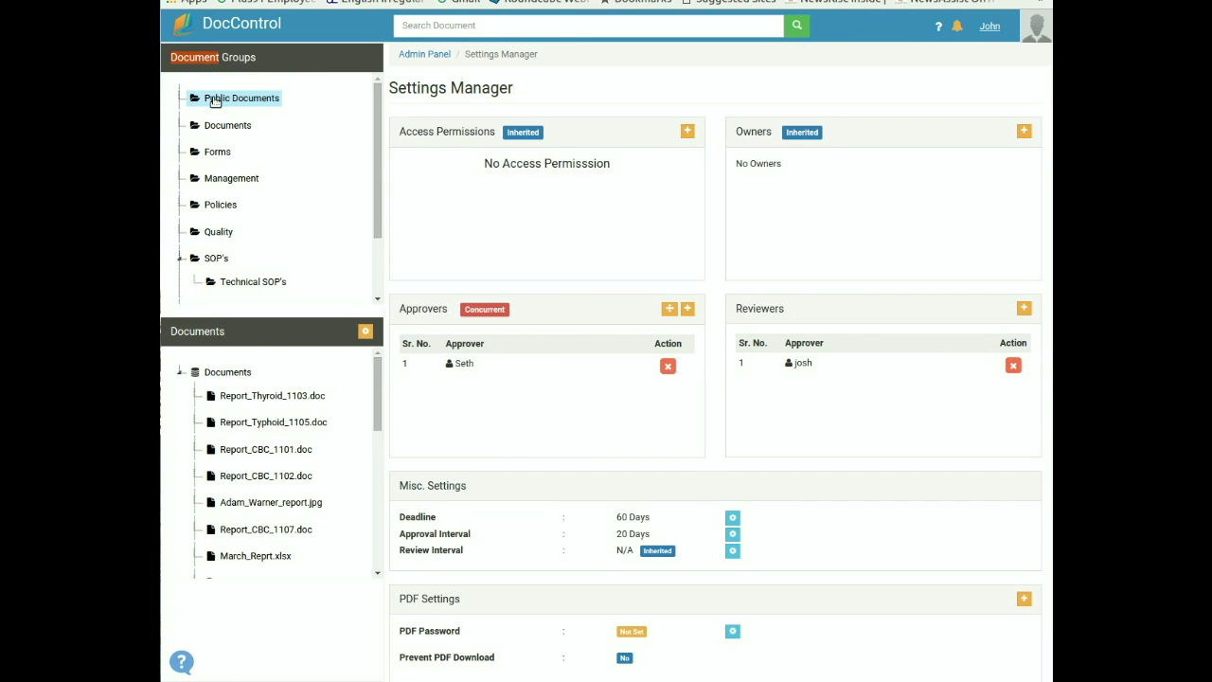
scroll(217, 284, "down", 2)
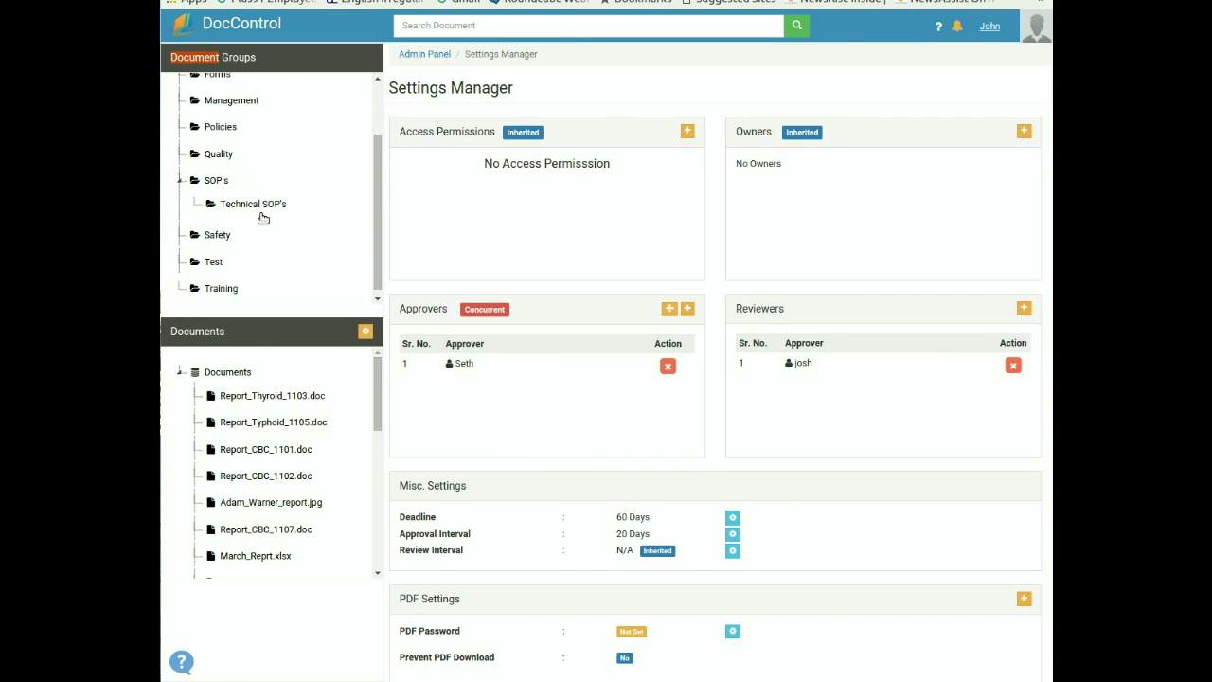
left_click(227, 255)
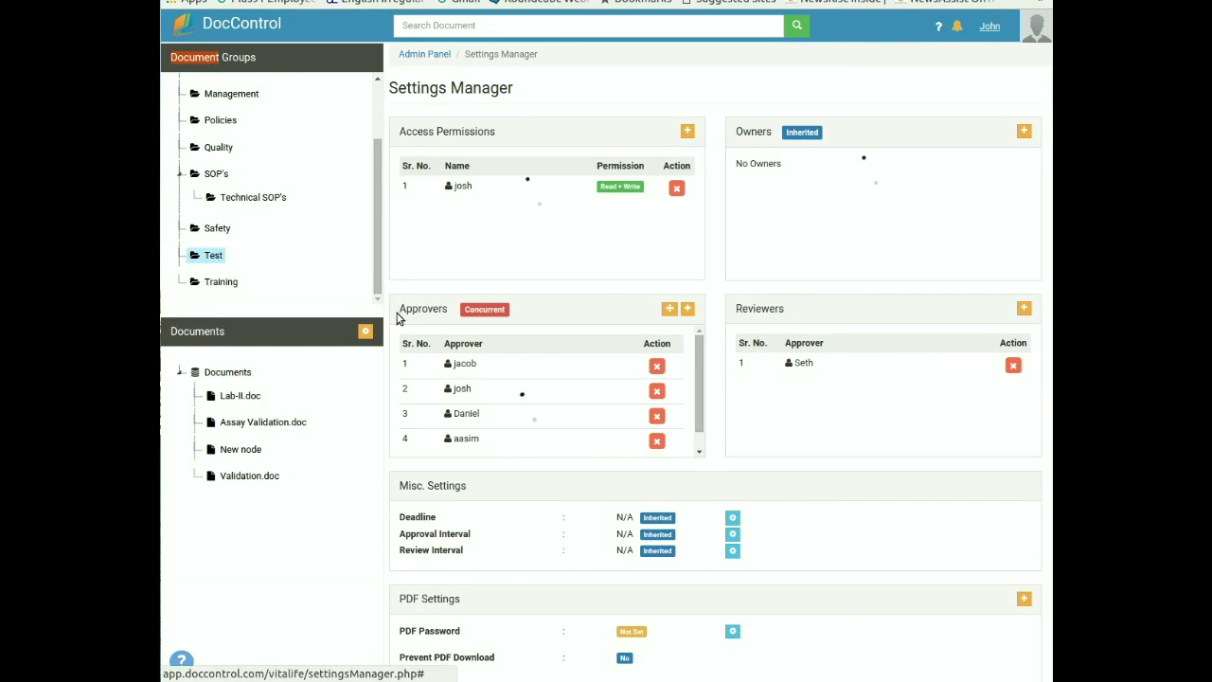
double_click(429, 311)
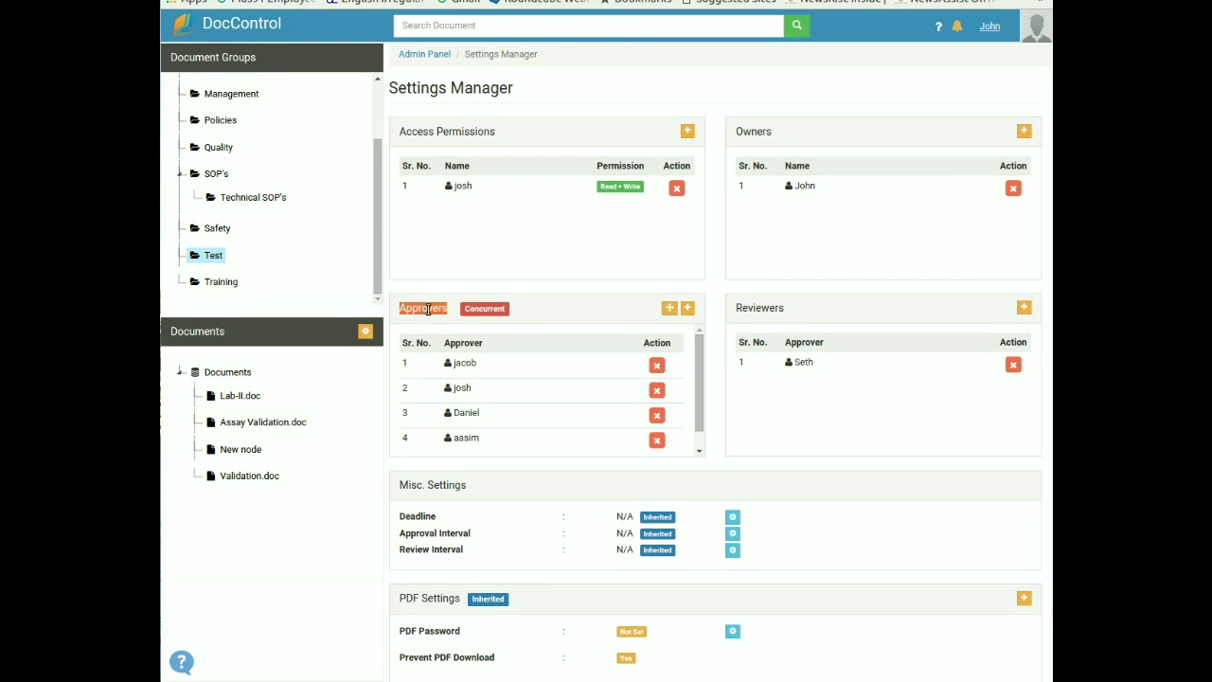
left_click(429, 308)
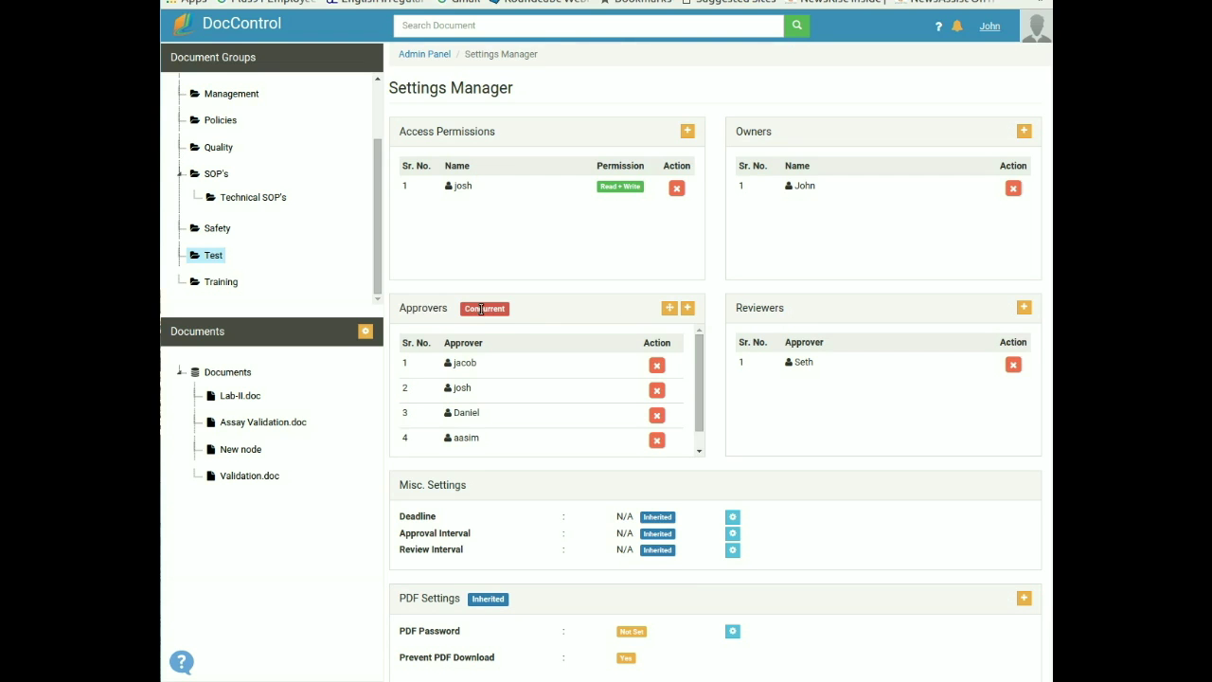
- Switch the Test group's approvers to Sequential, reorder them, and save with the re-approval option
left_click(669, 309)
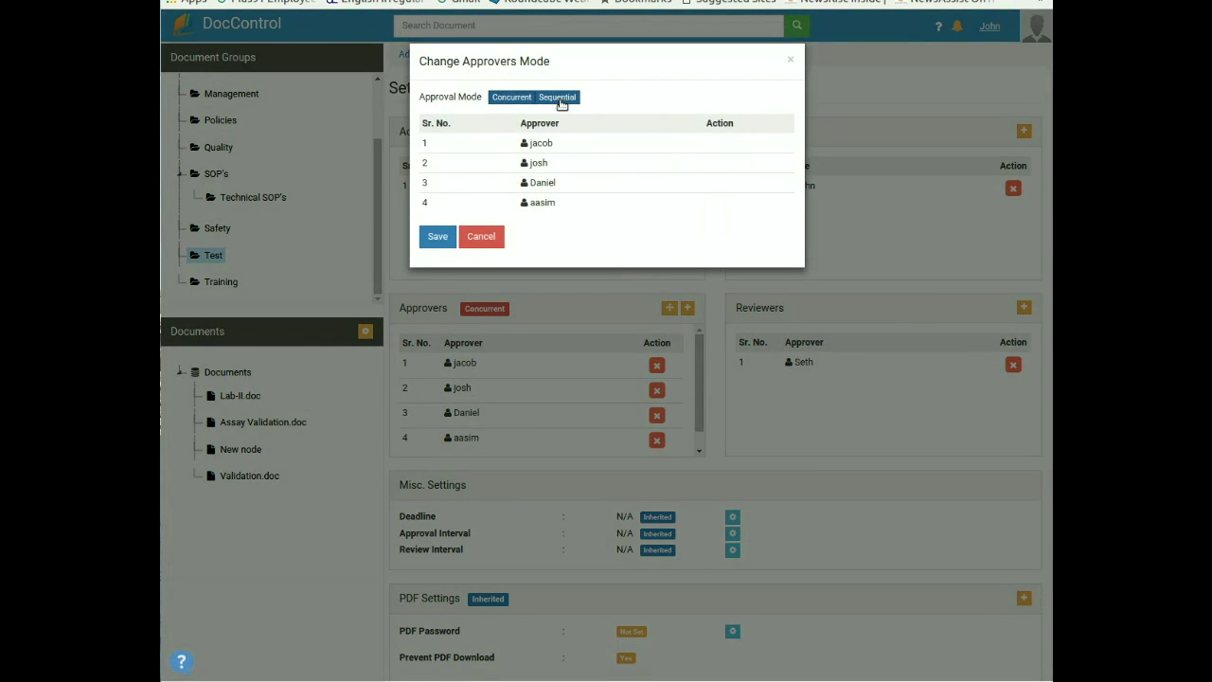
left_click(562, 99)
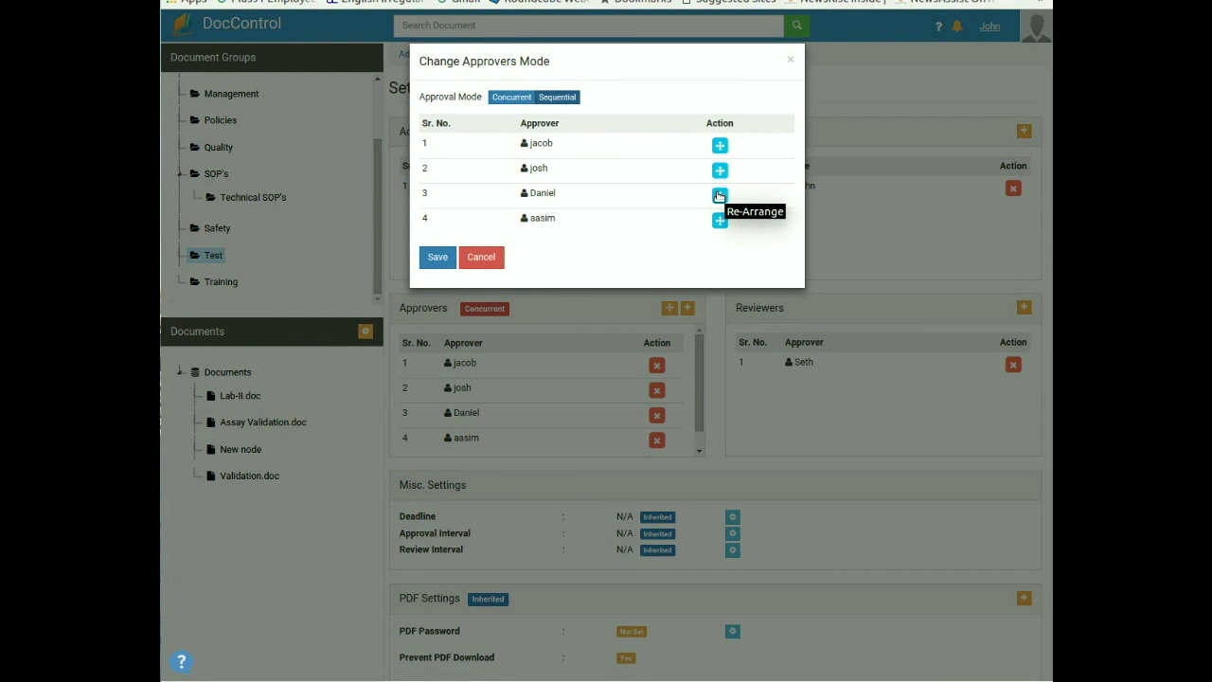
left_click_drag(719, 195, 721, 218)
left_click_drag(719, 173, 721, 197)
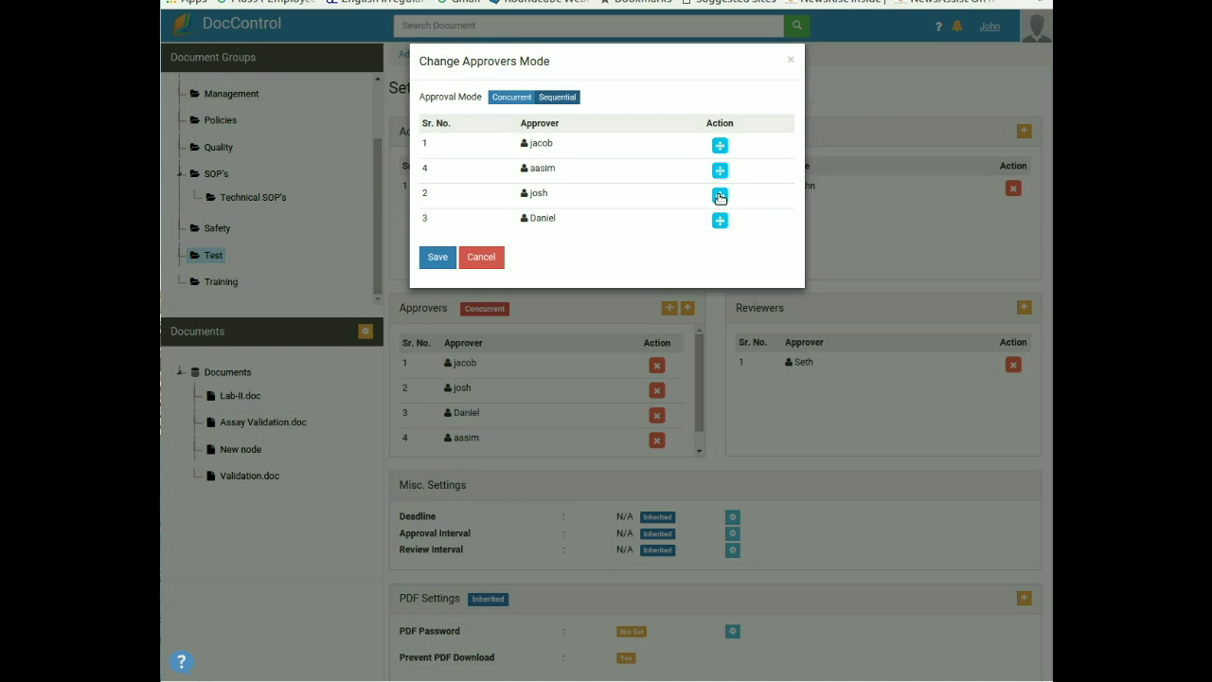
left_click(432, 261)
left_click(569, 116)
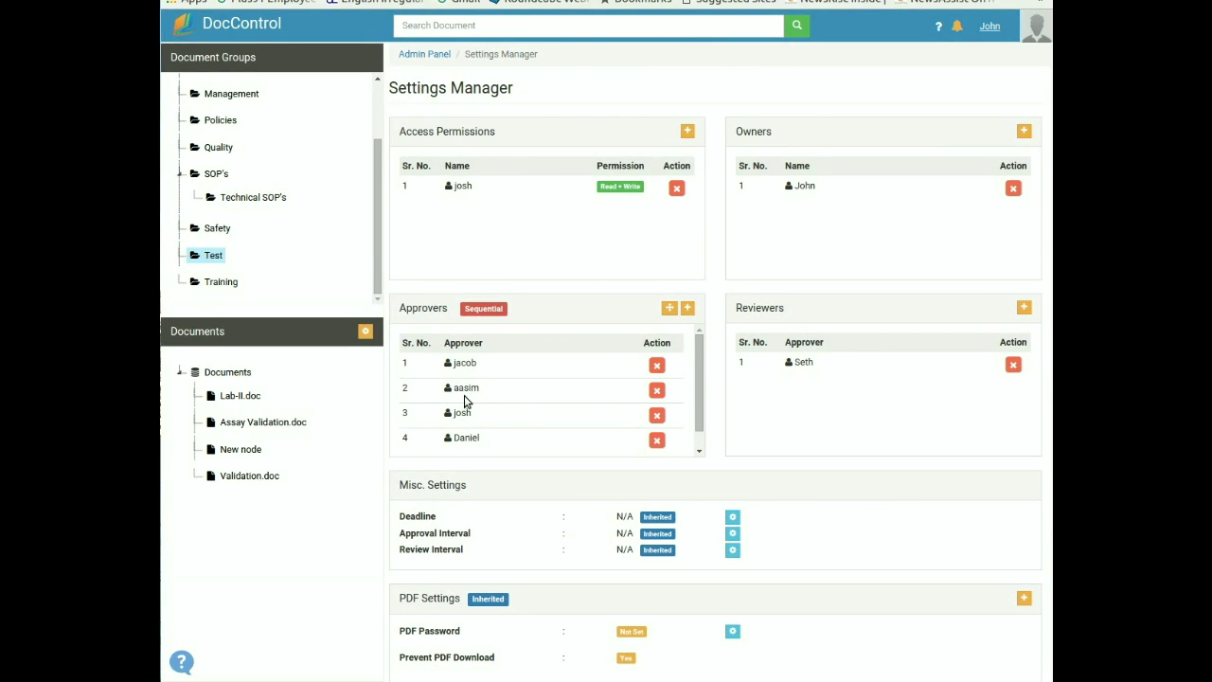
- Open the Test group's PDF password setting and cancel without setting a password
scroll(465, 388, "down", 1)
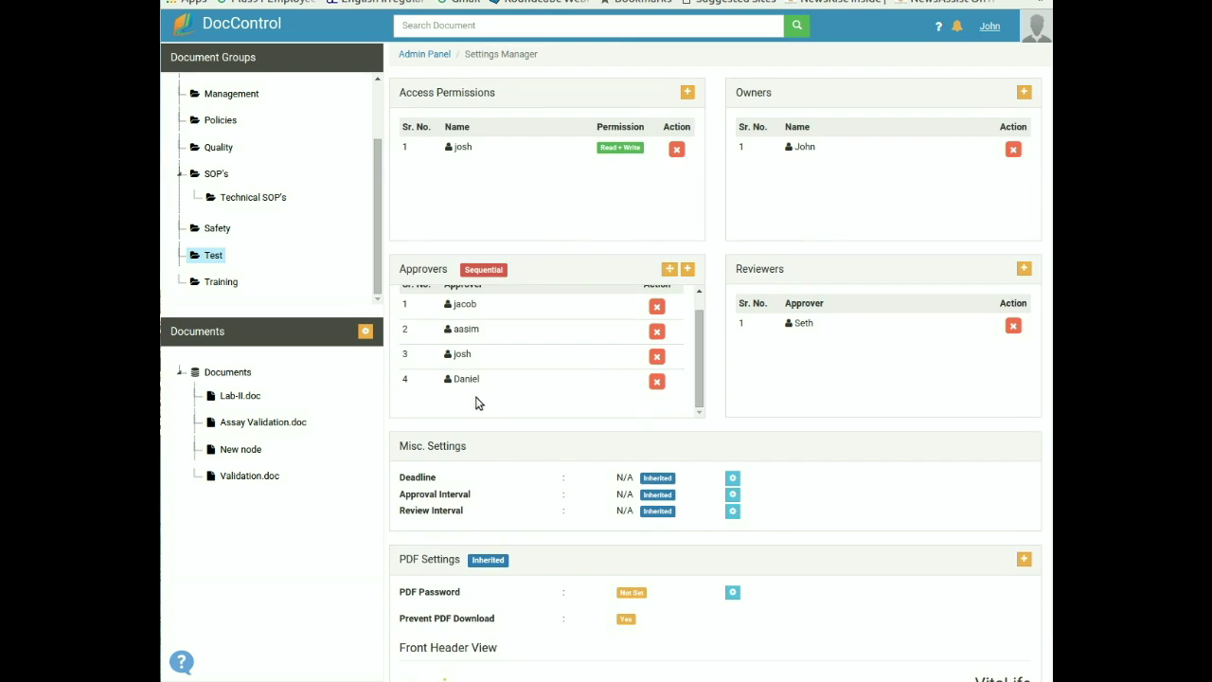
double_click(416, 478)
double_click(416, 494)
left_click(424, 512)
double_click(415, 447)
left_click(501, 451)
scroll(433, 584, "down", 1)
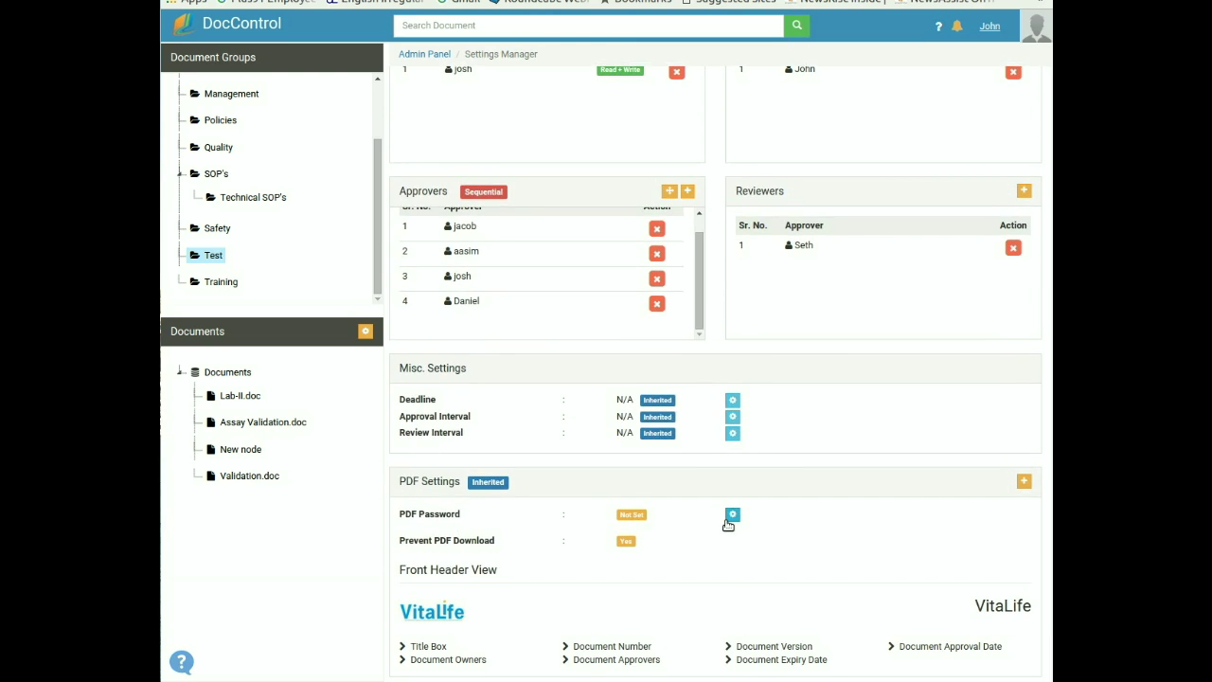
left_click(732, 516)
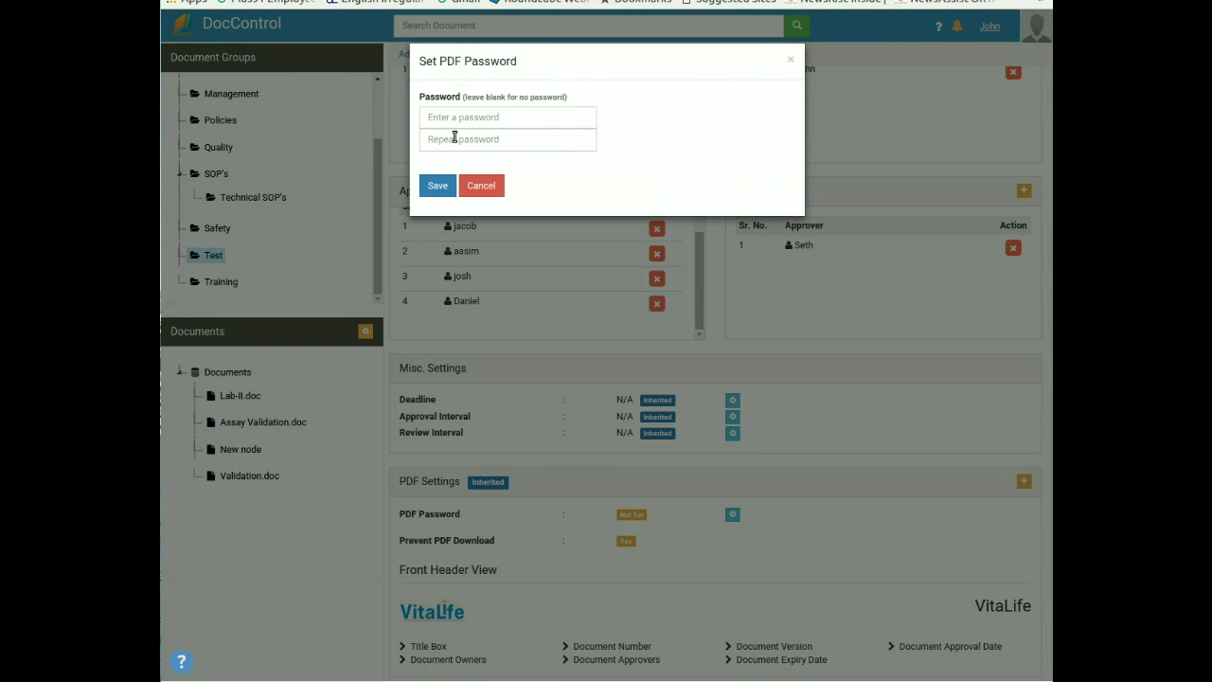
left_click(481, 186)
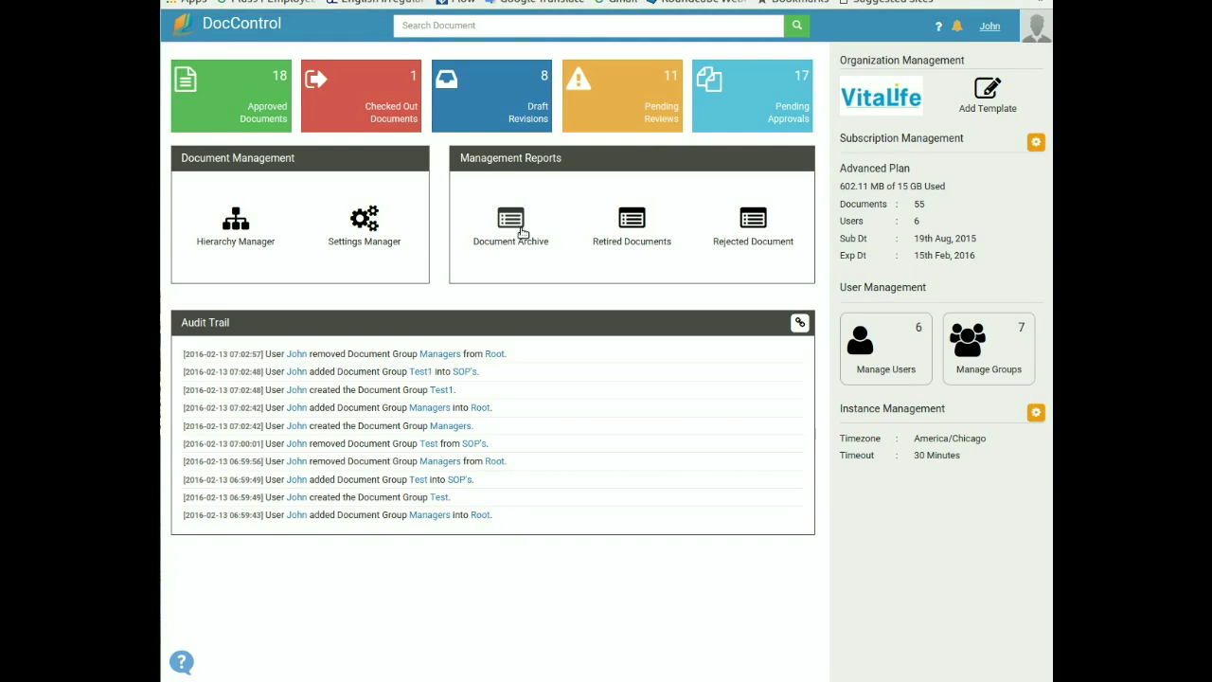
left_click_drag(462, 158, 549, 169)
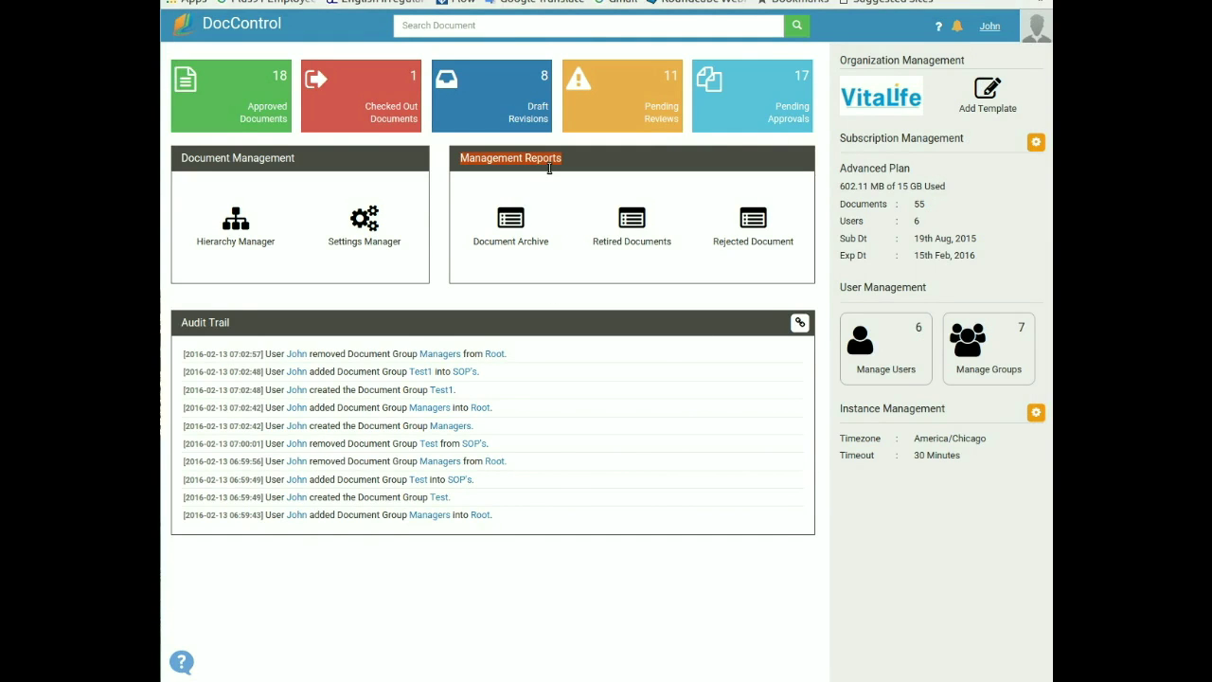
left_click(571, 174)
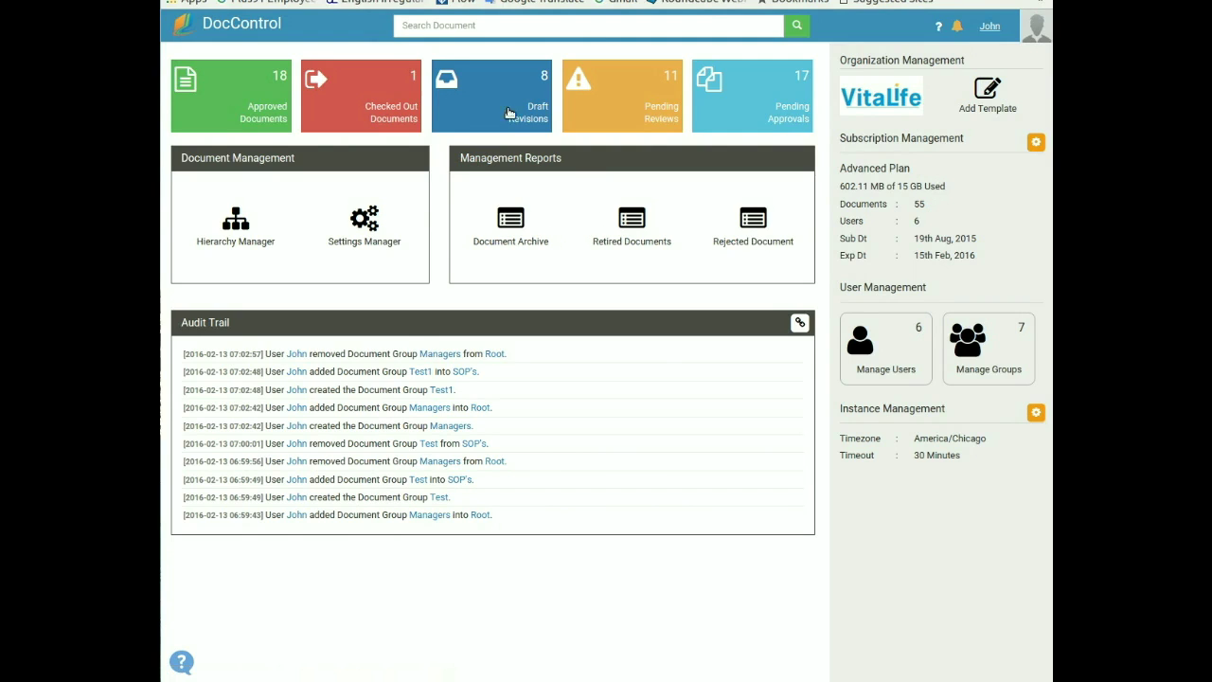
left_click(510, 223)
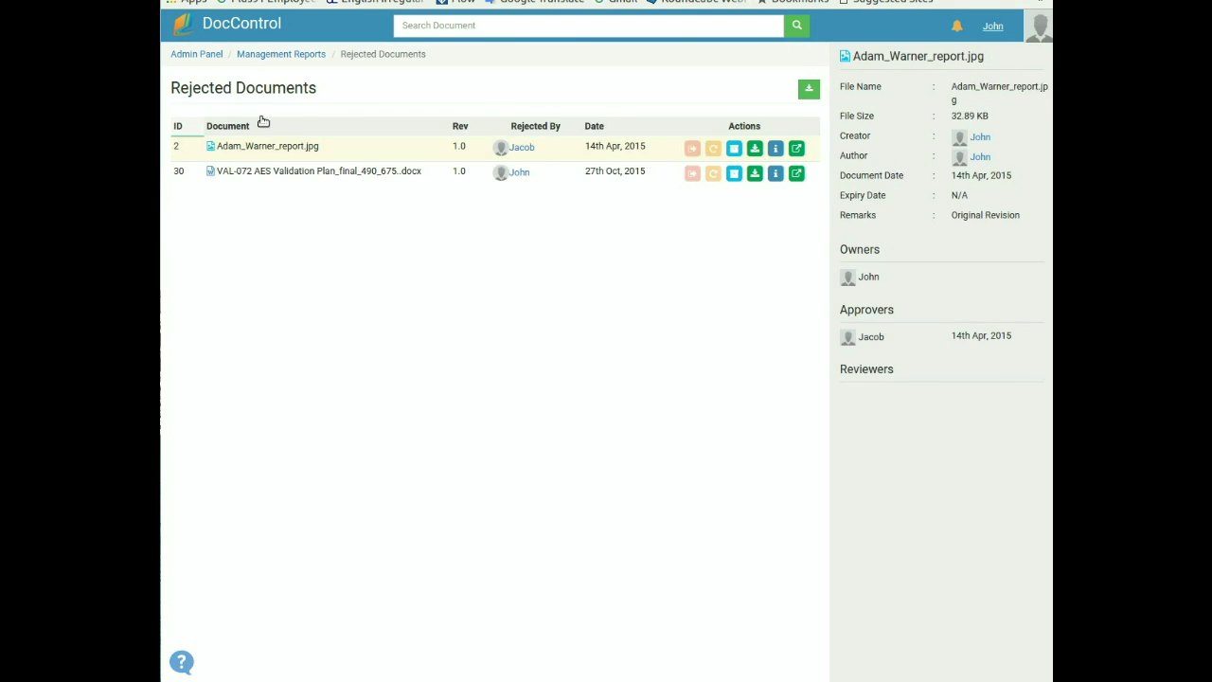
left_click(323, 56)
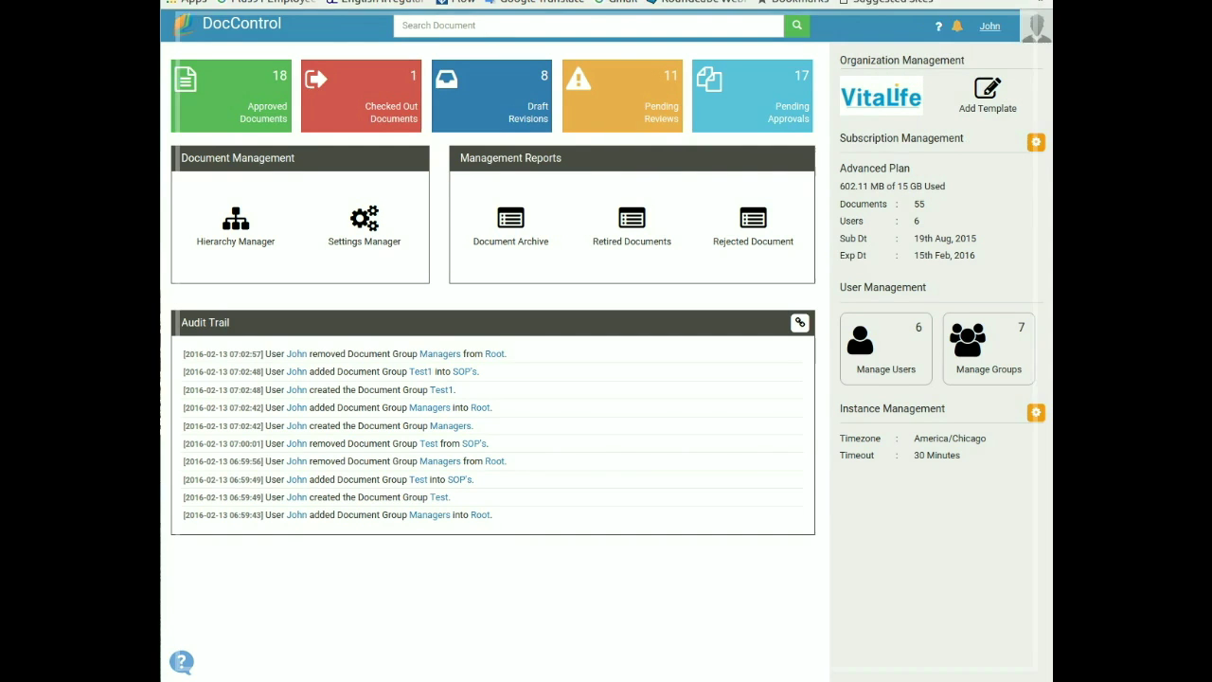
left_click_drag(842, 284, 928, 286)
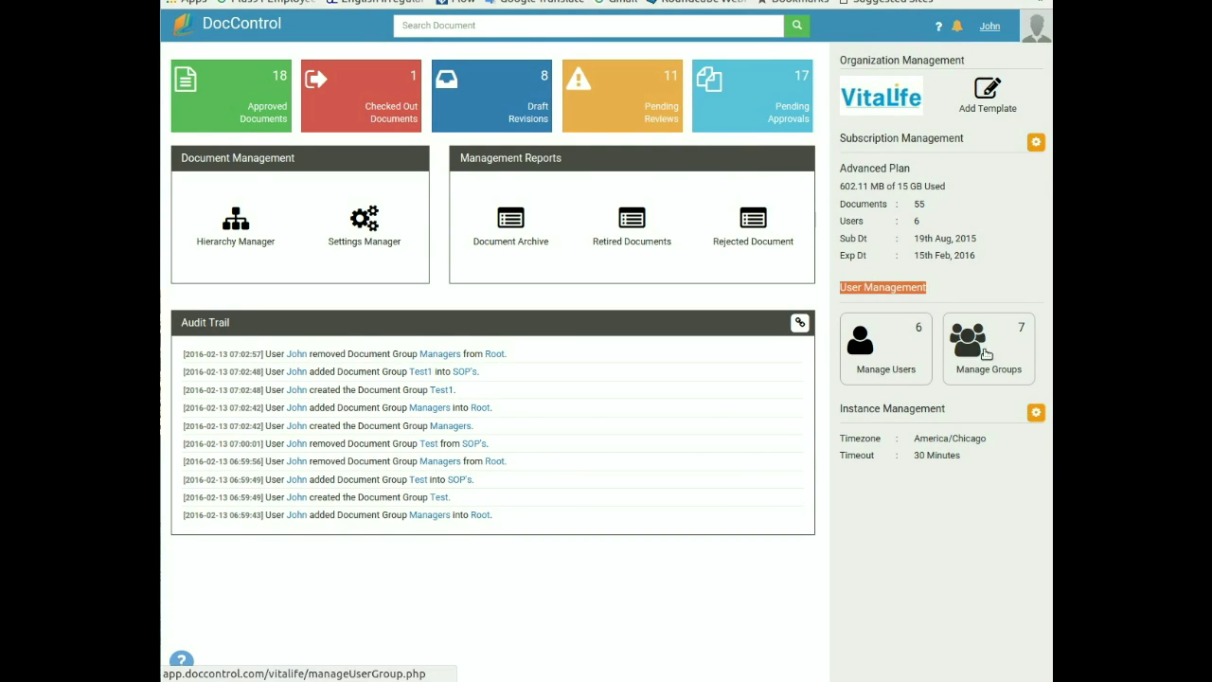
- In User Management, check the empty Inactive Users list and the Add User form, then return to the dashboard
left_click(873, 375)
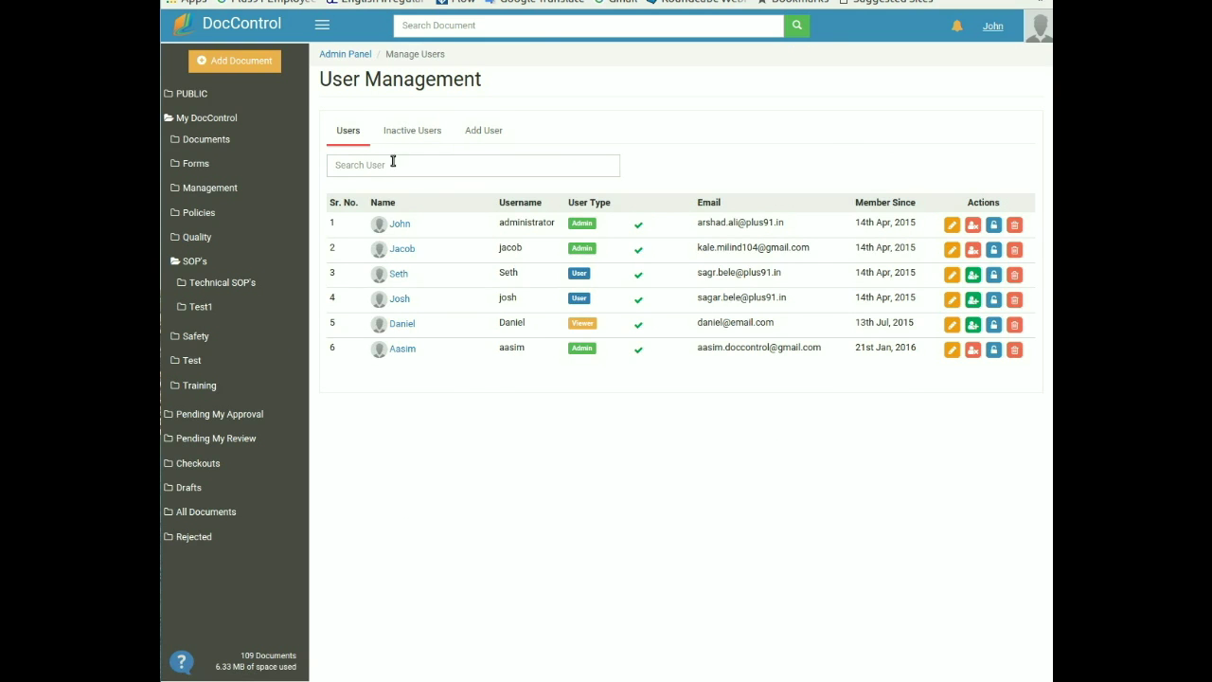
left_click(405, 130)
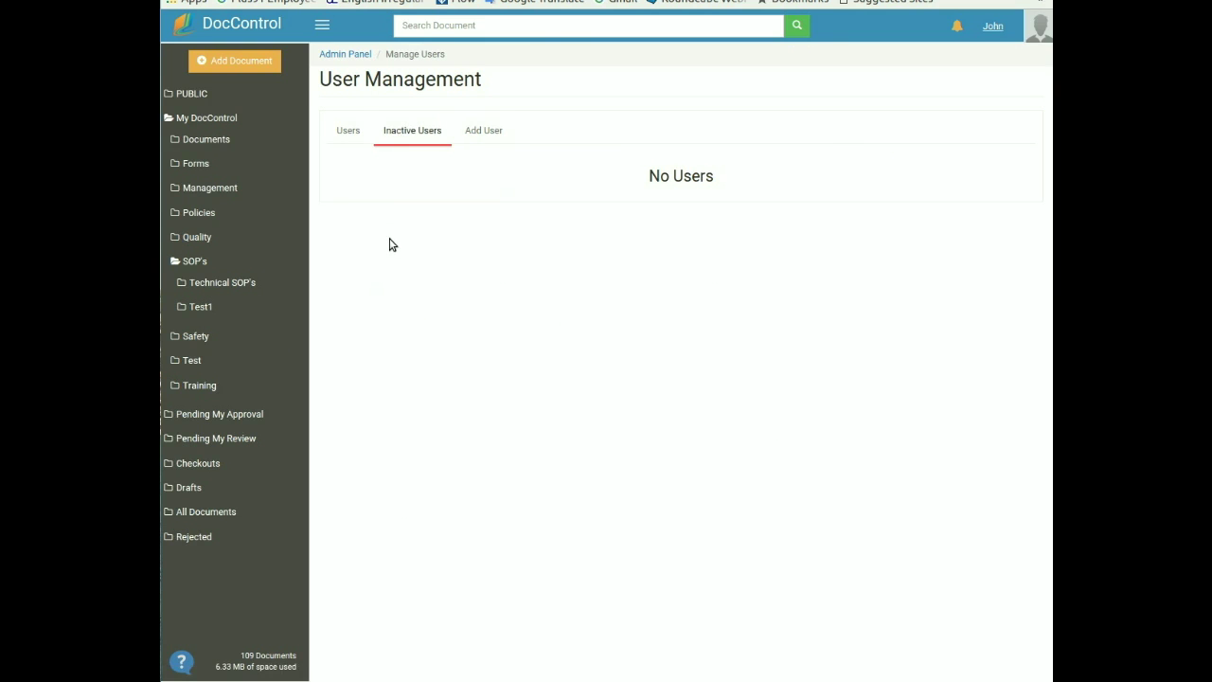
left_click(475, 138)
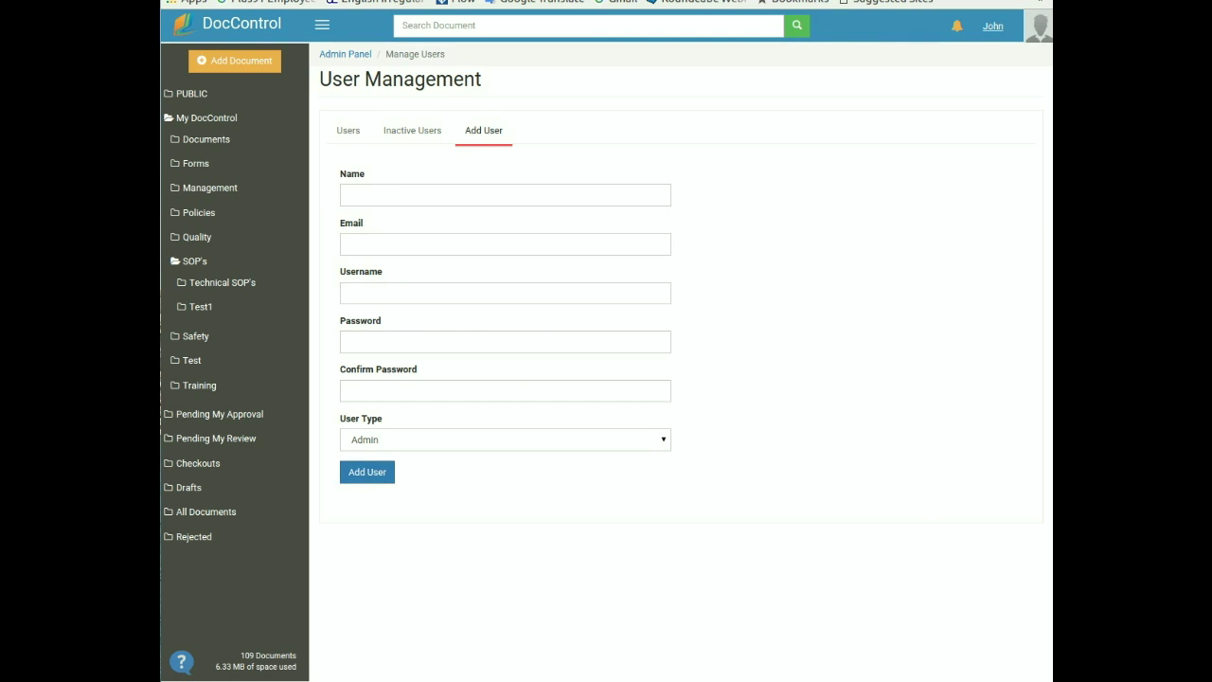
left_click(344, 54)
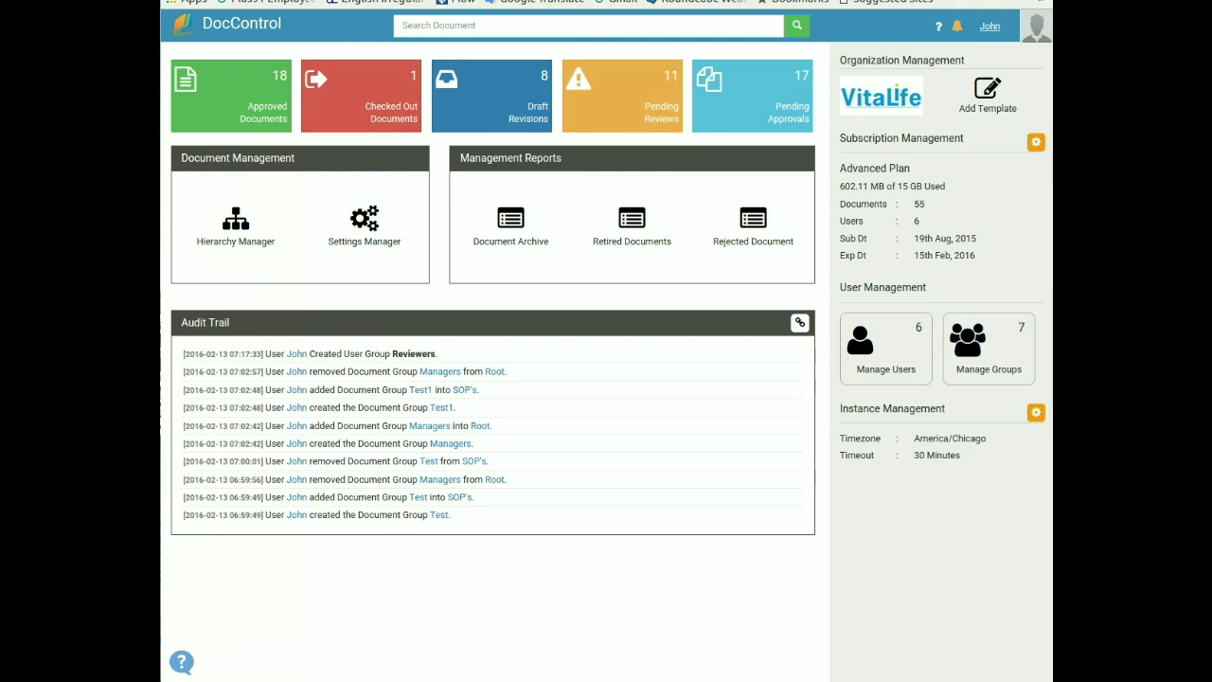
- Create a new user group named 'Reviewers' under the root of the groups tree
left_click(990, 360)
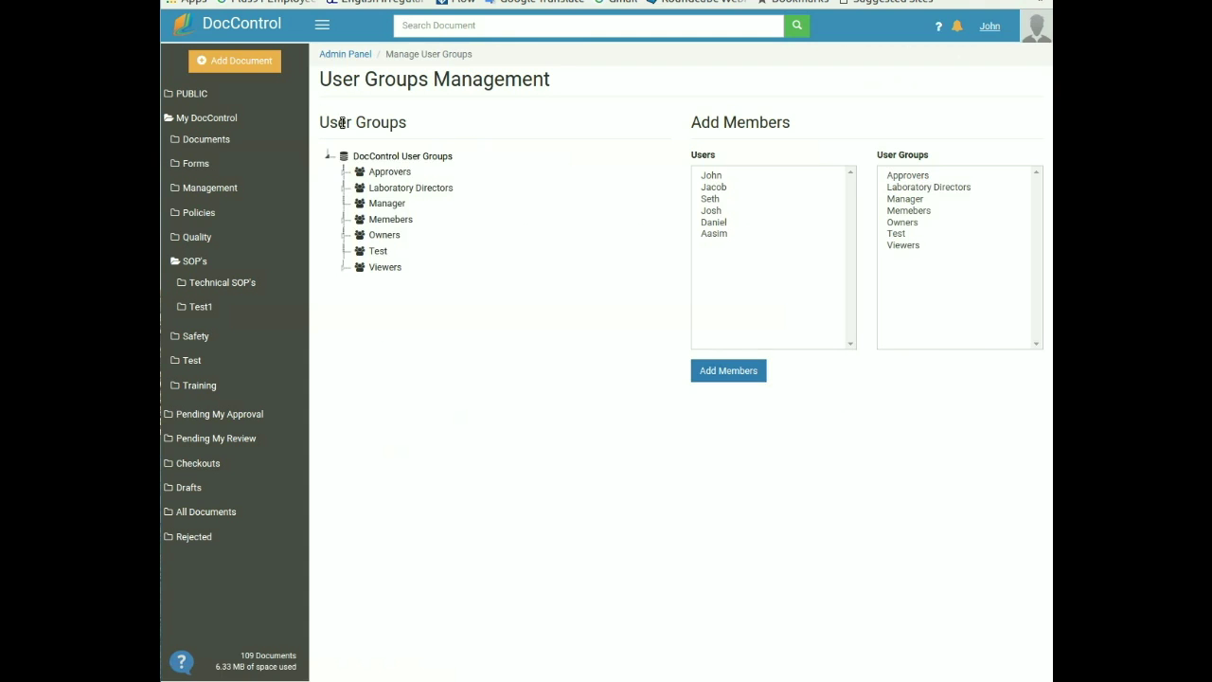
left_click_drag(325, 125, 416, 132)
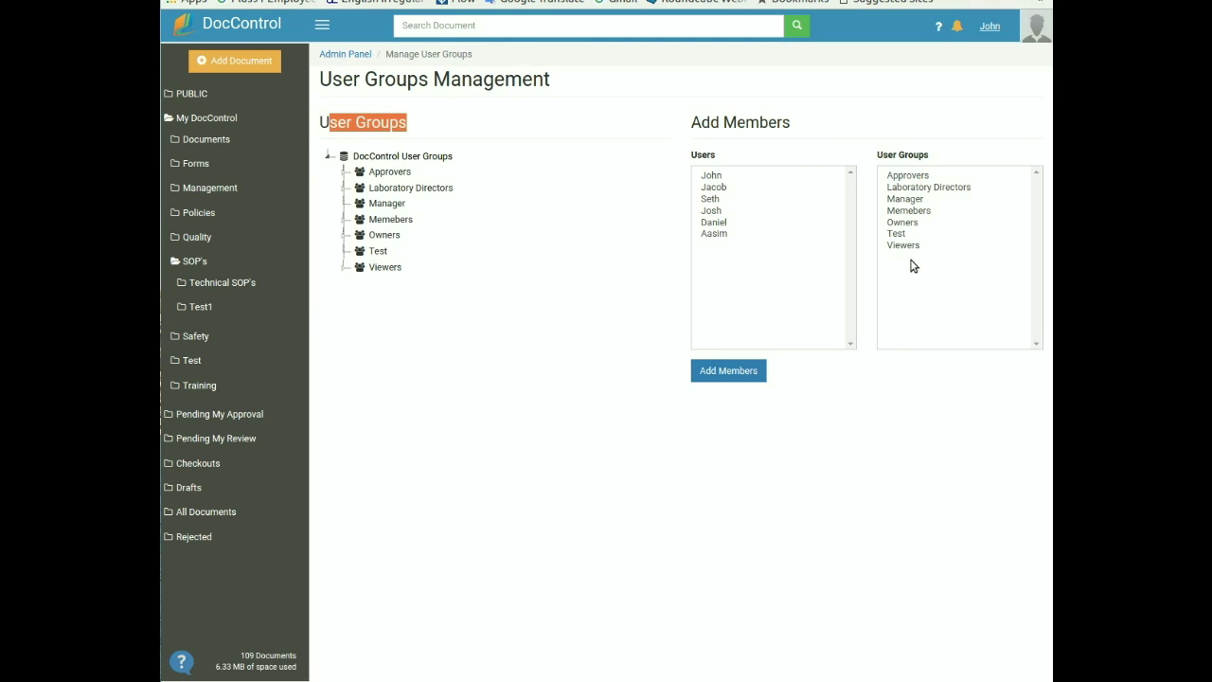
right_click(388, 170)
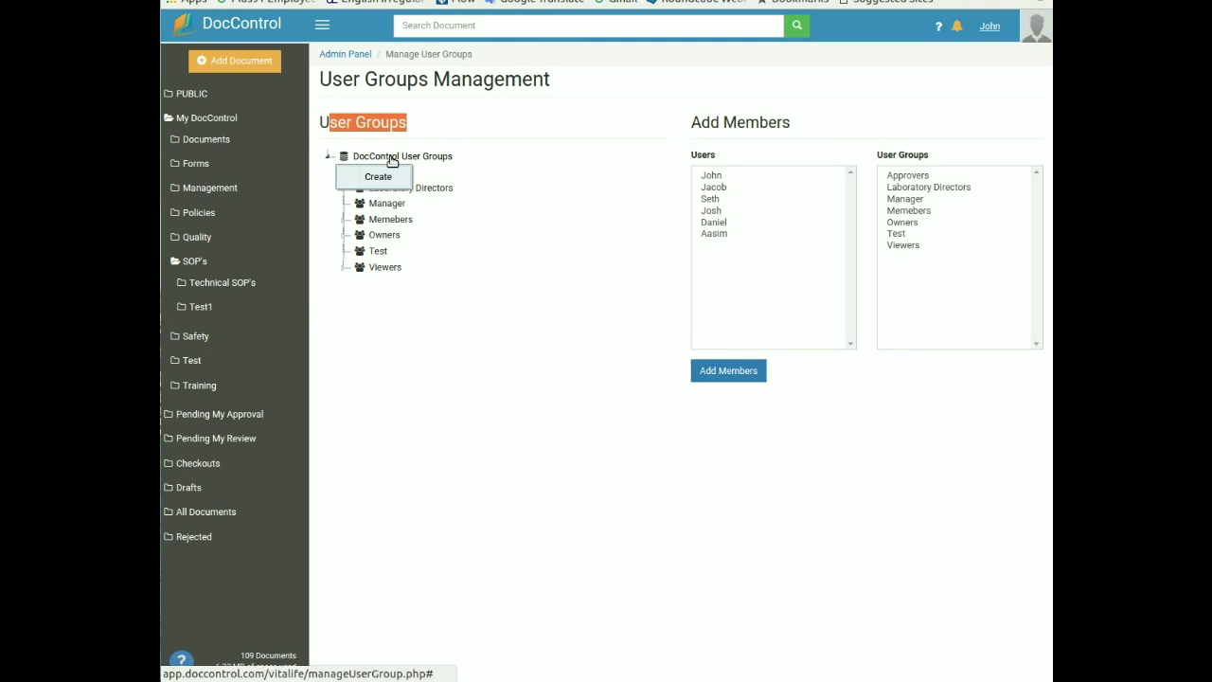
left_click(390, 177)
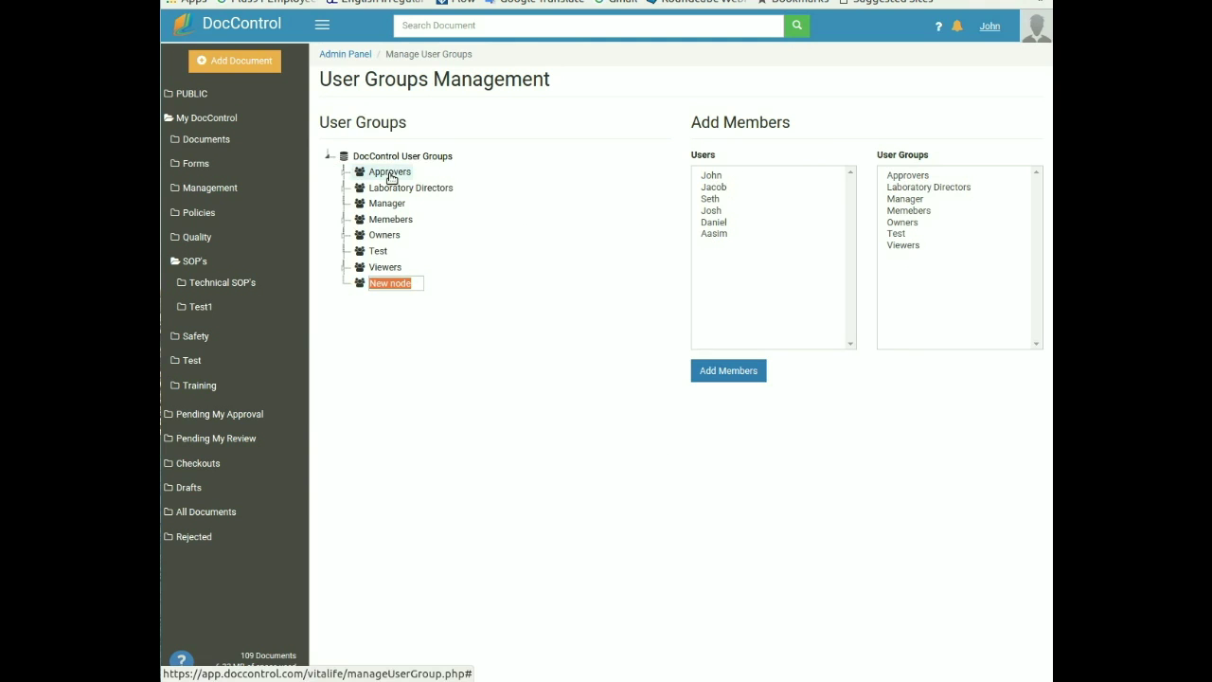
type("Reviewers")
left_click(414, 335)
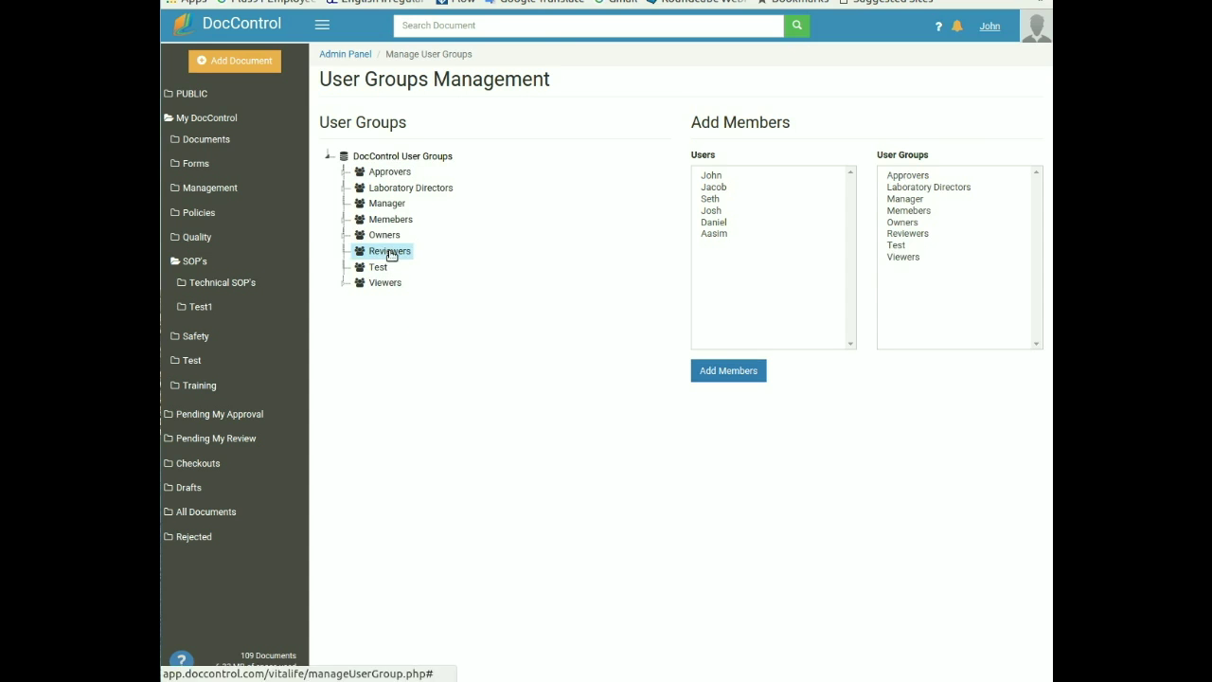
- Add two users to Reviewers with Full re-approval, then permanently delete the group
left_click(720, 176)
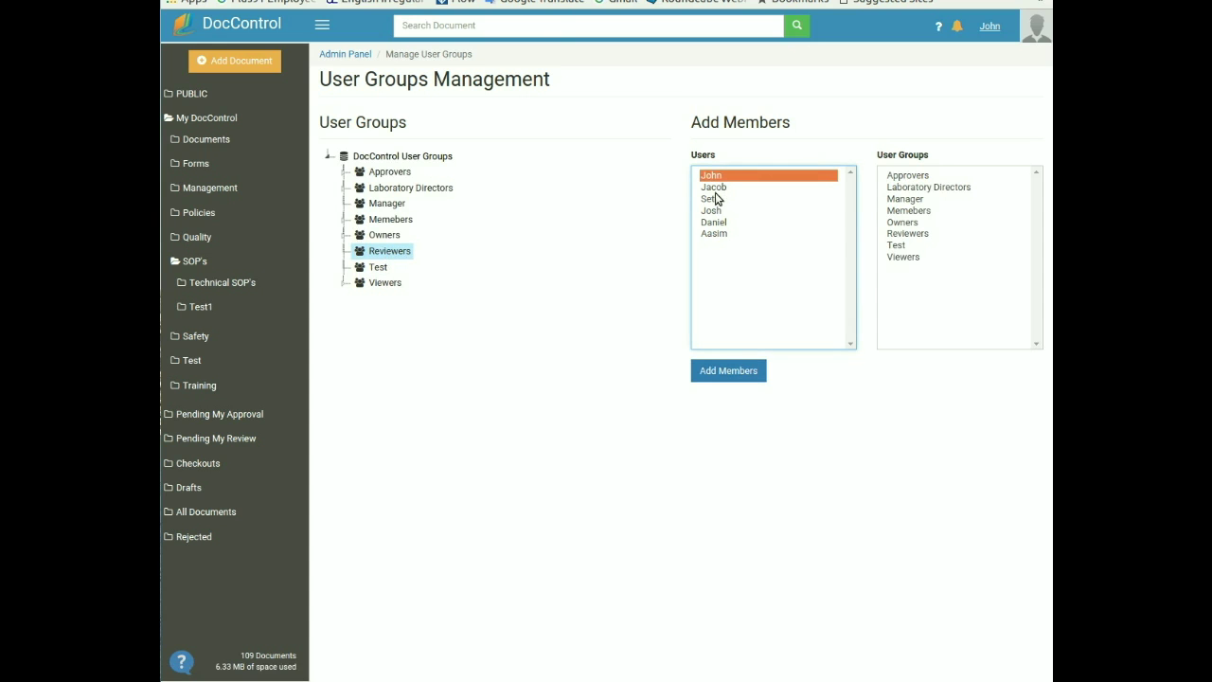
left_click(716, 189, "ctrl")
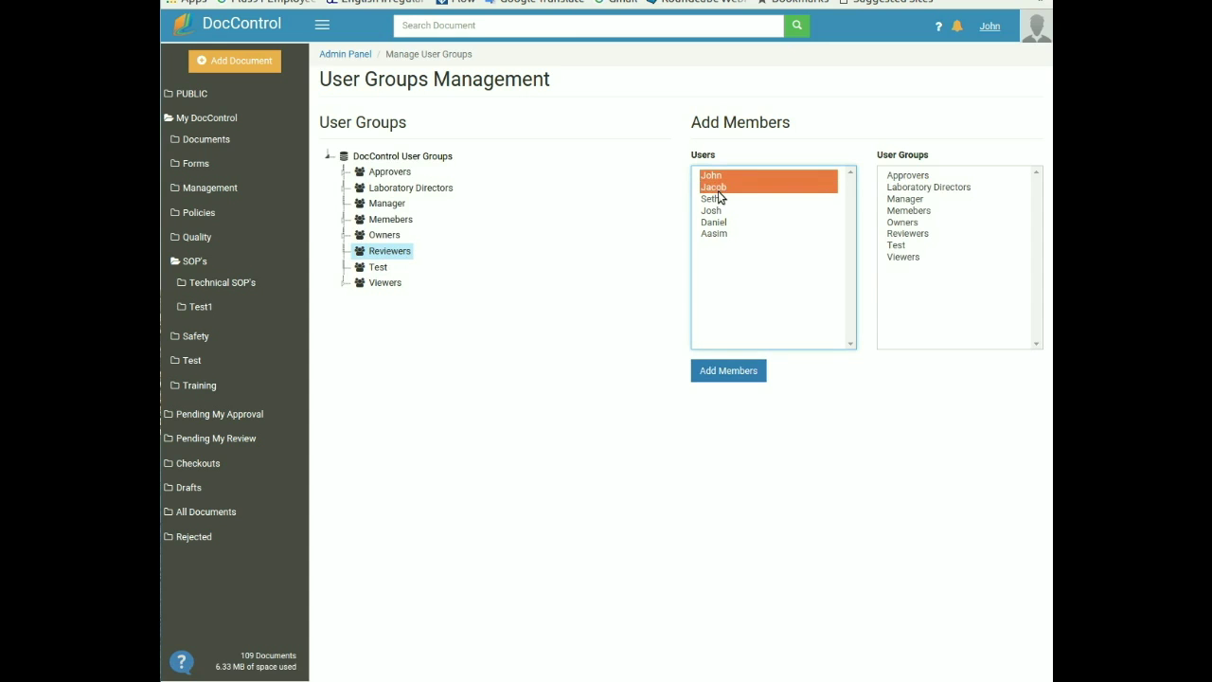
left_click(722, 373)
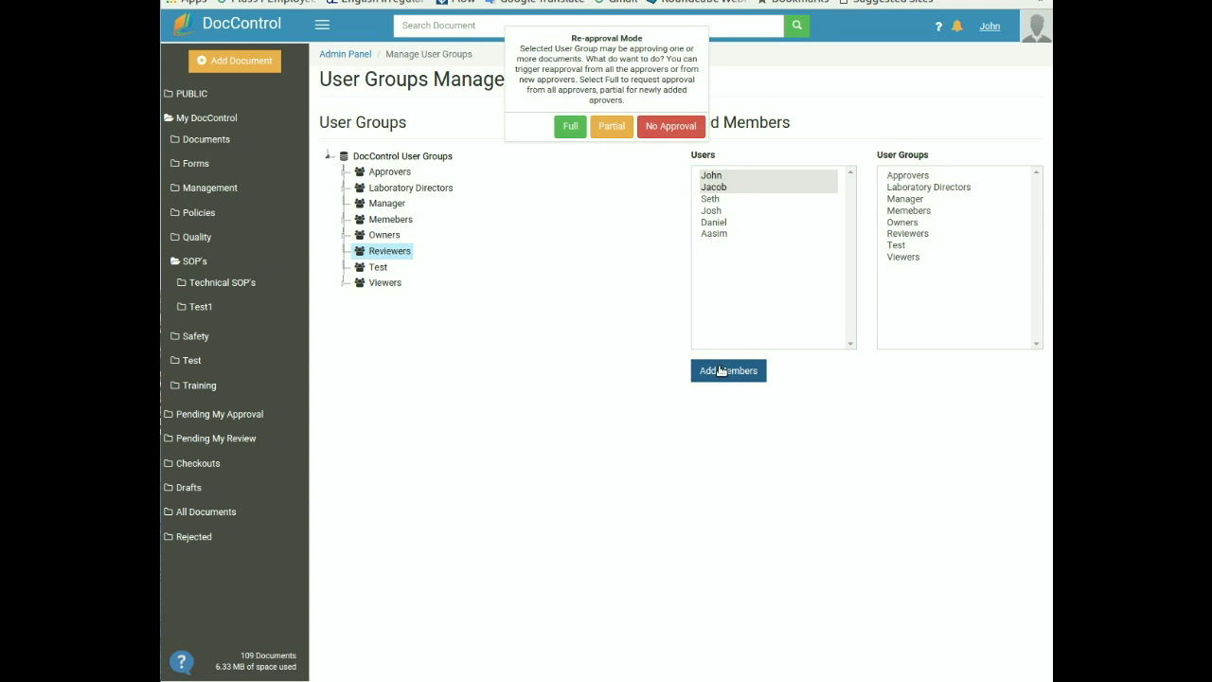
left_click(571, 127)
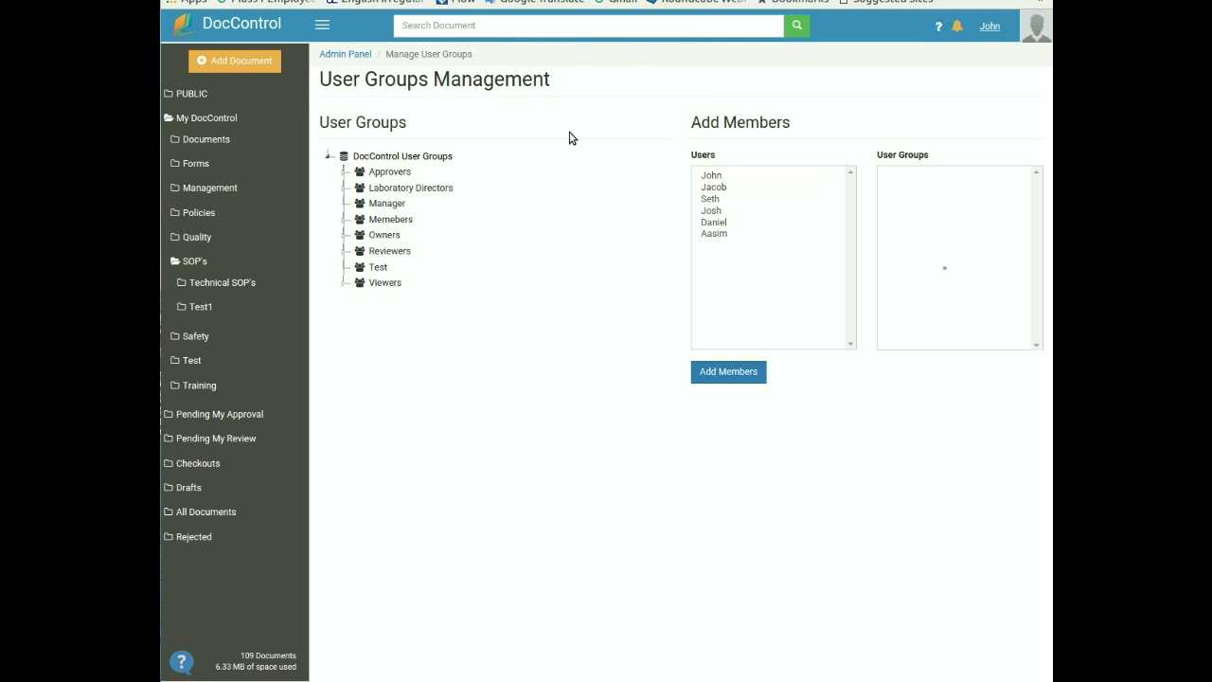
right_click(382, 251)
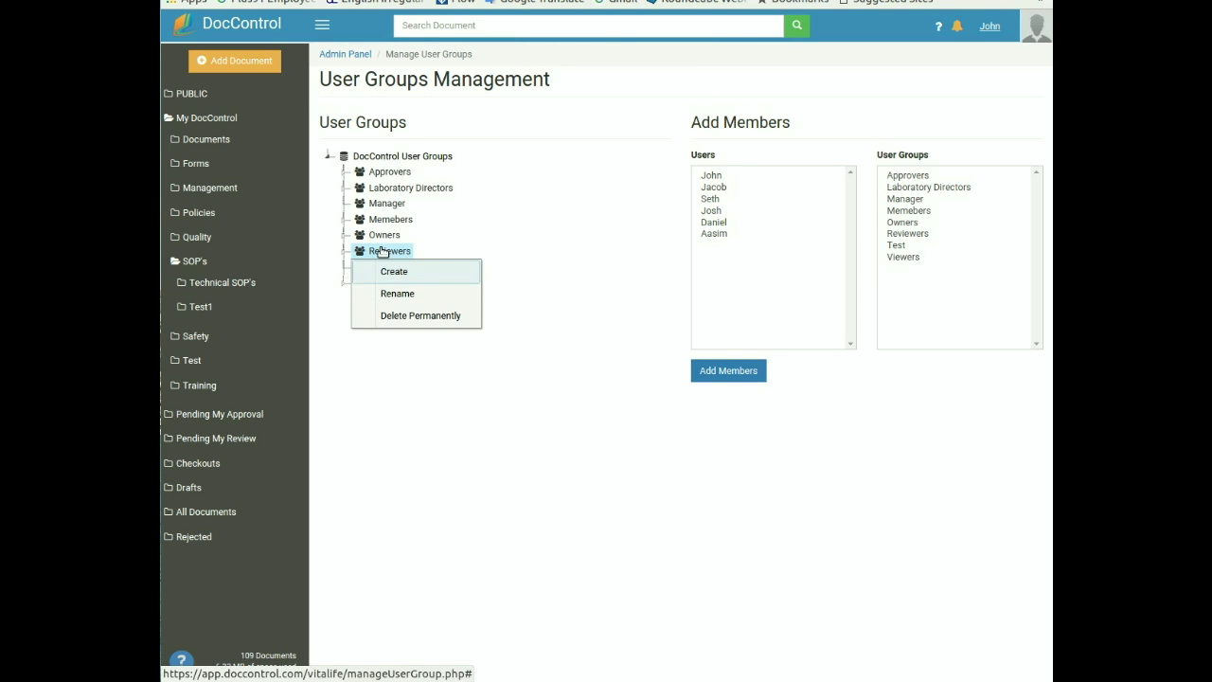
left_click(397, 316)
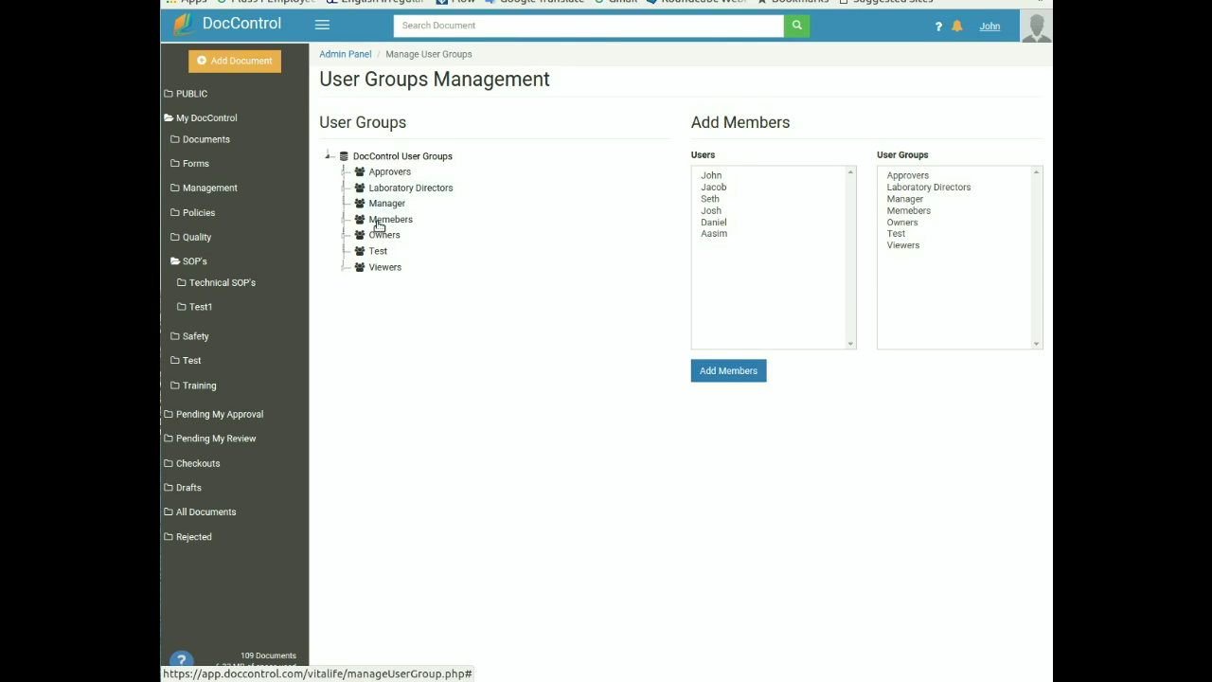
left_click(345, 54)
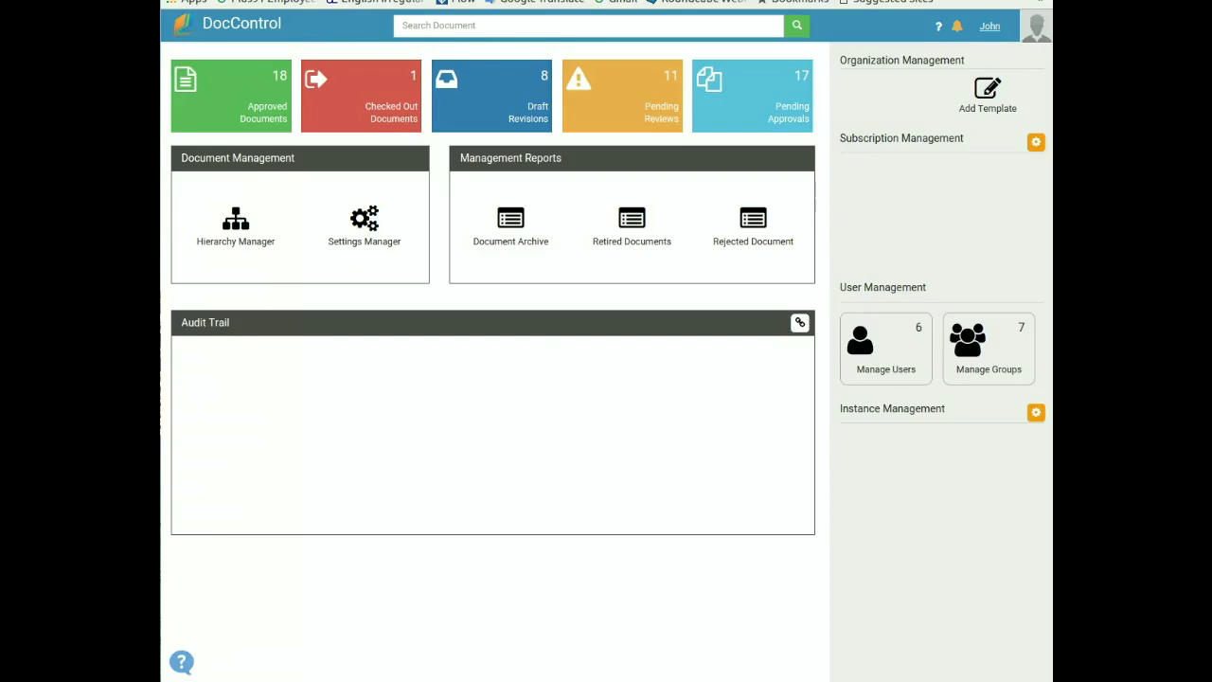
left_click_drag(183, 324, 230, 325)
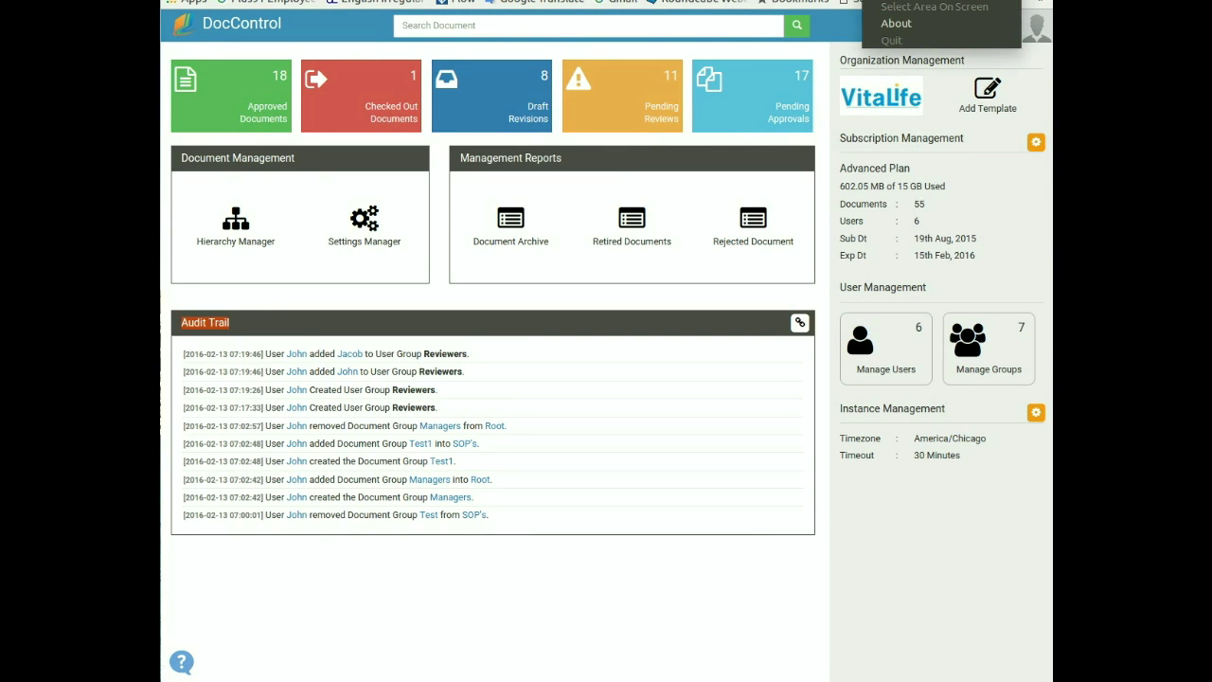
left_click(294, 538)
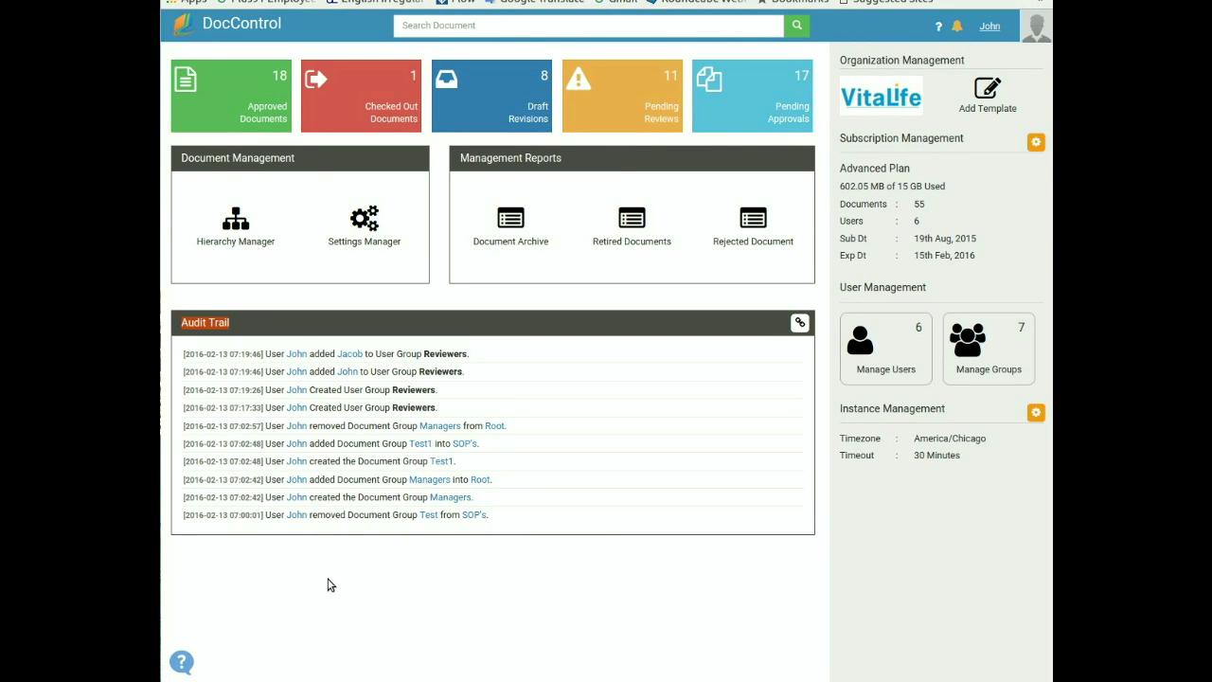